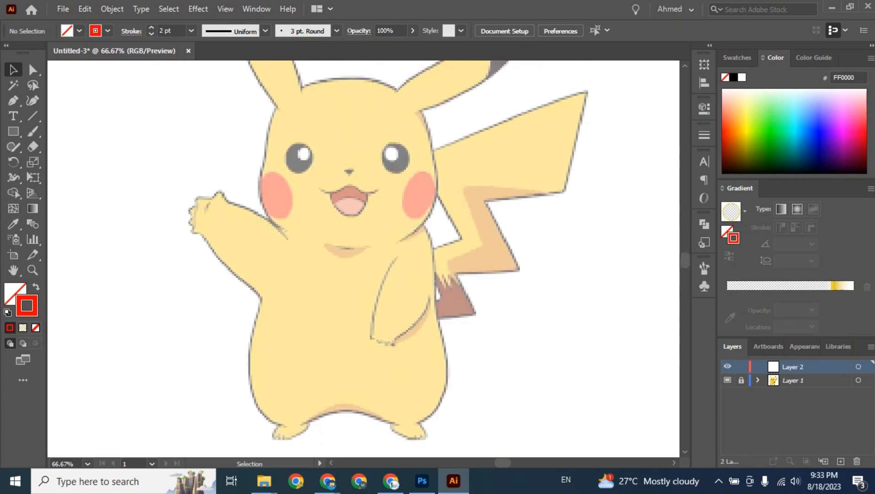
# Trace Pikachu's ear on the raised-arm side with the Pen tool, curving from the head to the tip and back down to its outer base.
pyautogui.click(13, 101)
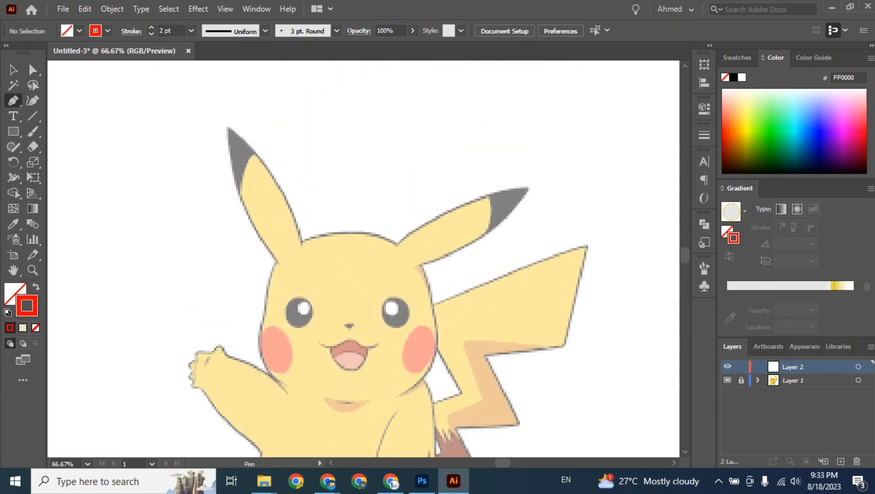
pyautogui.hotkey('ctrl', '+')
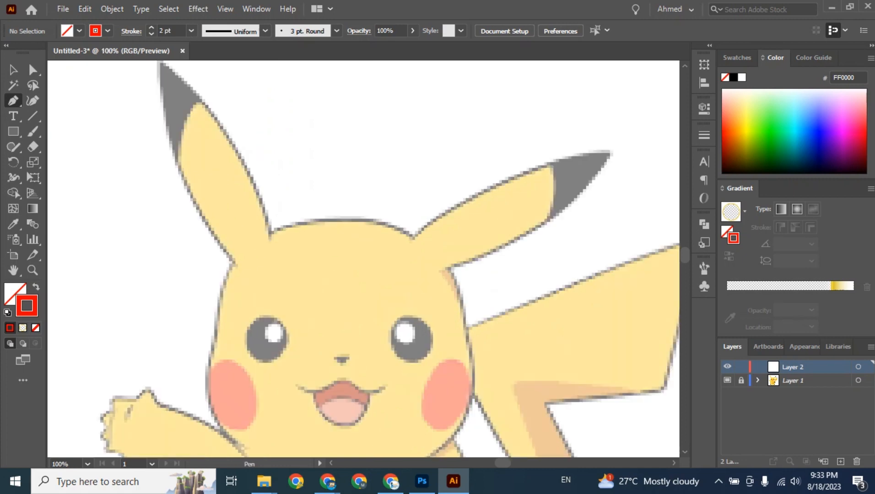
pyautogui.moveTo(347, 257); pyautogui.dragTo(452, 313)
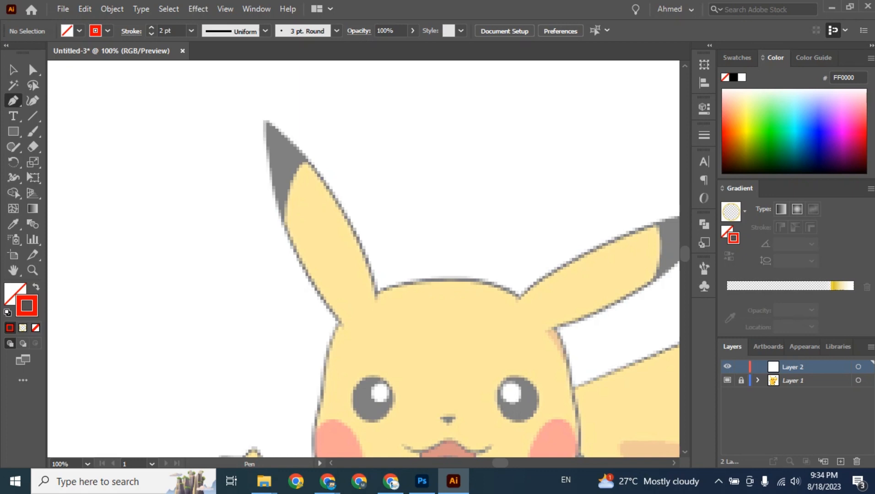
pyautogui.click(376, 295)
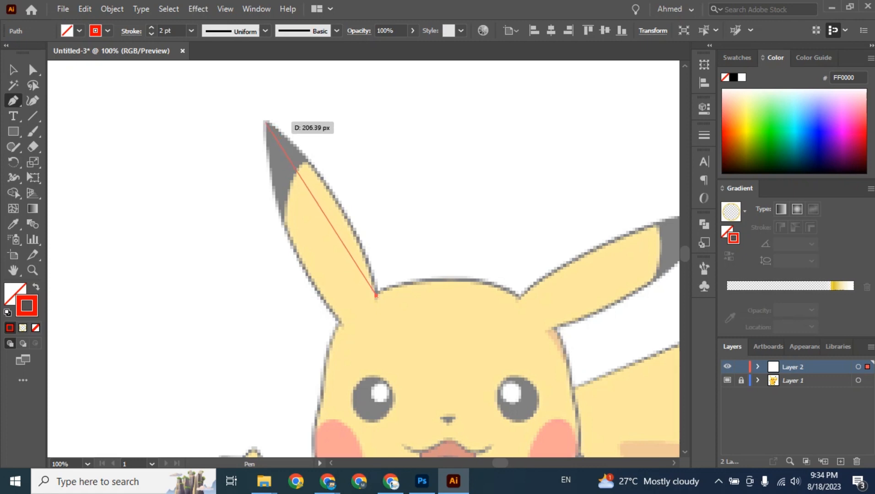
pyautogui.click(266, 123)
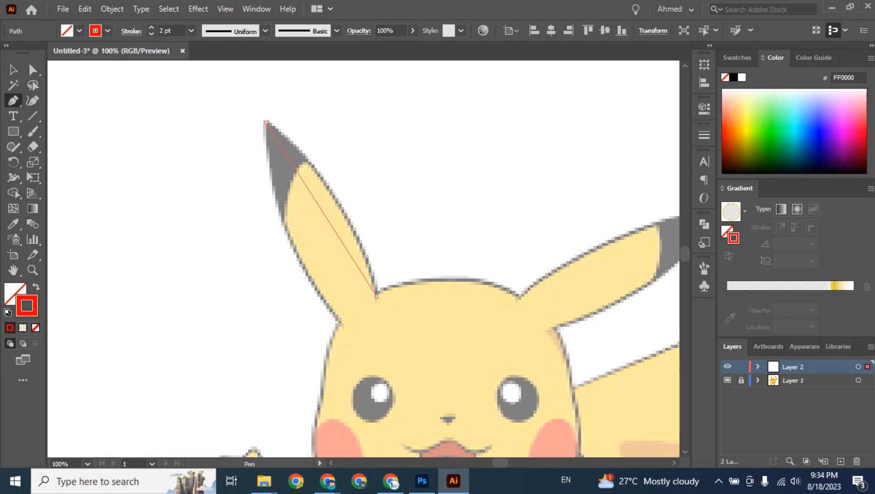
pyautogui.moveTo(265, 123); pyautogui.dragTo(187, 76)
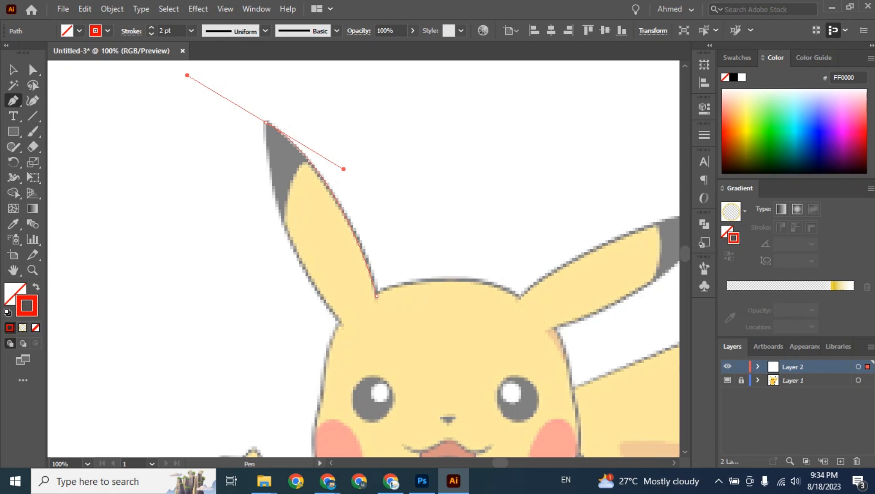
pyautogui.moveTo(187, 75); pyautogui.dragTo(266, 122)
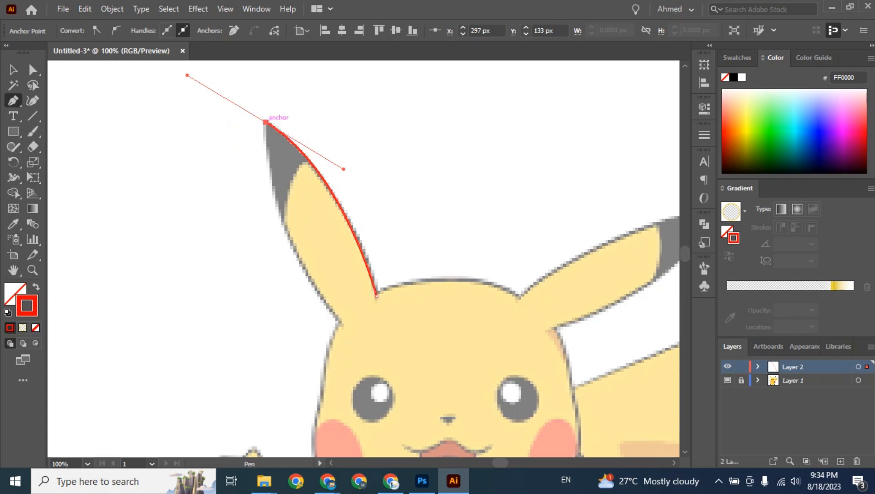
pyautogui.moveTo(265, 121); pyautogui.dragTo(414, 413)
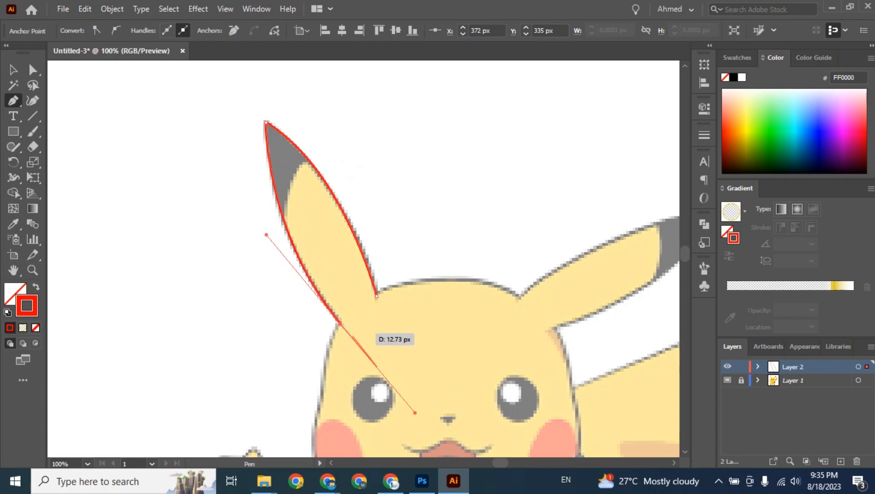
pyautogui.click(340, 323)
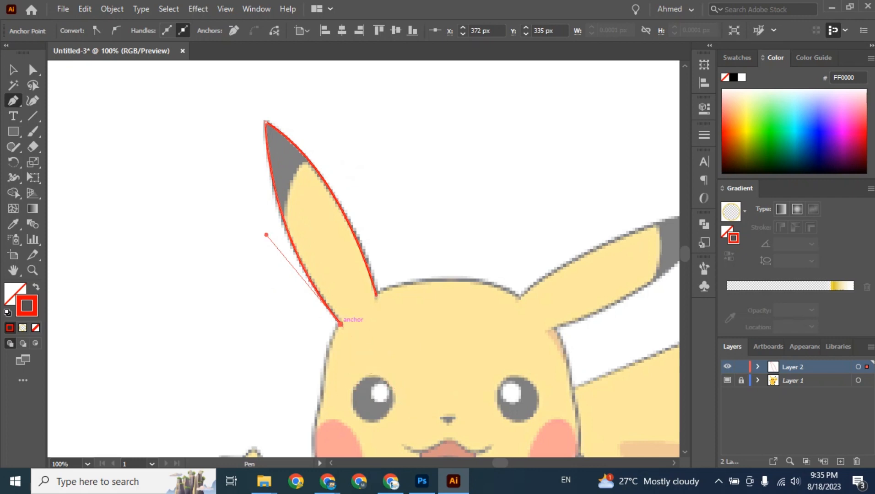
# Continue the path down the side of the face, then out along the raised arm's upper edge and around its pointed fingers.
pyautogui.scroll(-5, 340, 323)
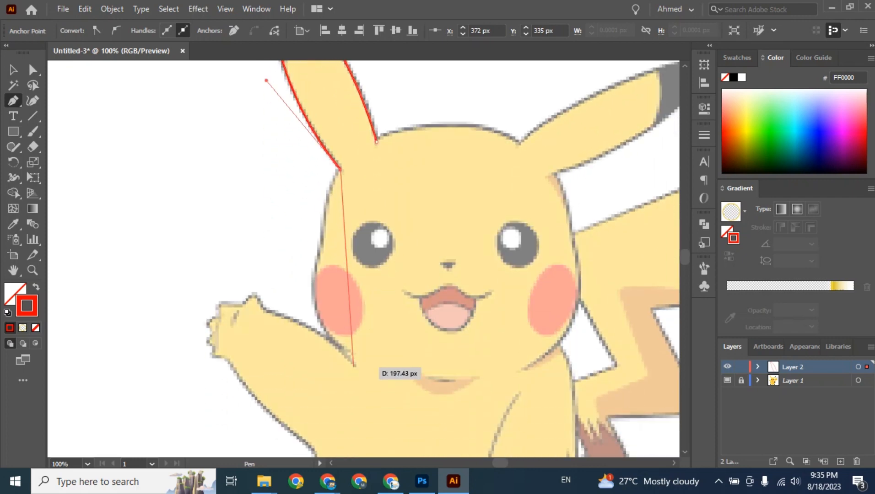
pyautogui.moveTo(354, 365)
pyautogui.mouseDown()
pyautogui.moveTo(420, 426)
pyautogui.moveTo(431, 400)
pyautogui.moveTo(428, 411)
pyautogui.mouseUp()
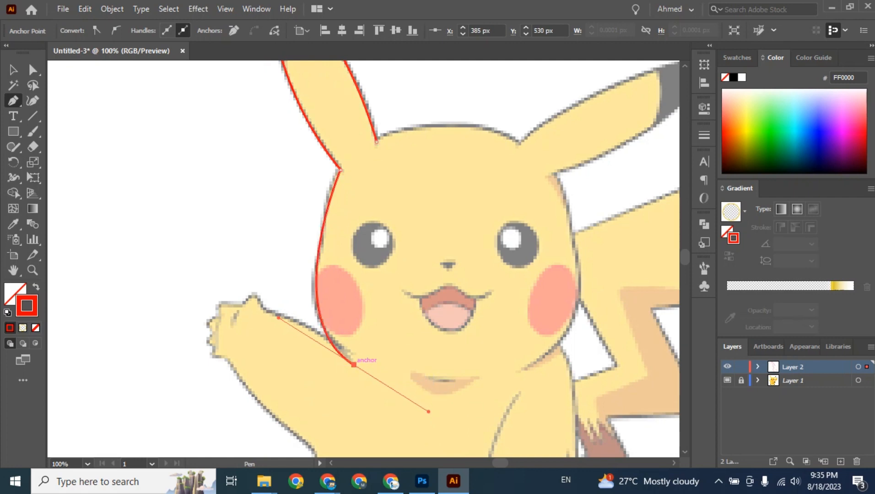
pyautogui.moveTo(354, 364); pyautogui.dragTo(242, 306)
pyautogui.moveTo(217, 303); pyautogui.dragTo(230, 359)
pyautogui.click(211, 330)
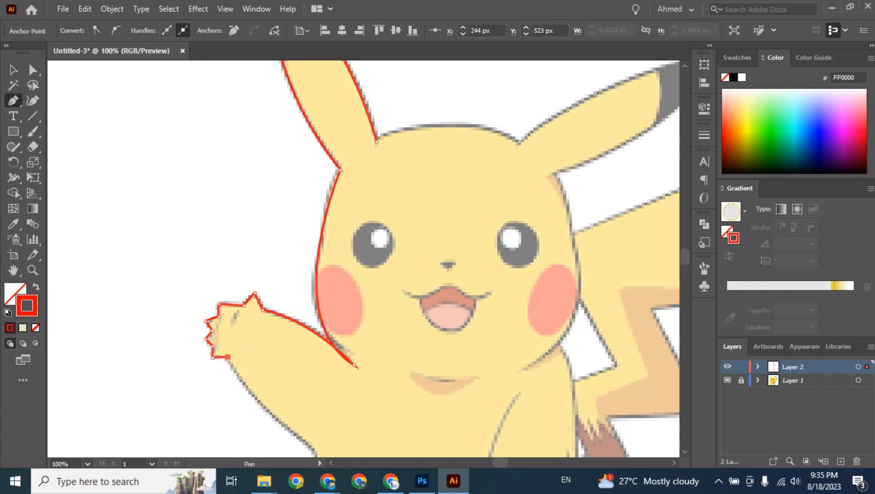
# Continue the outline along the raised arm's underside to the armpit and down the body's side to the top of the foot.
pyautogui.scroll(-3, 230, 358)
pyautogui.scroll(-3, 238, 352)
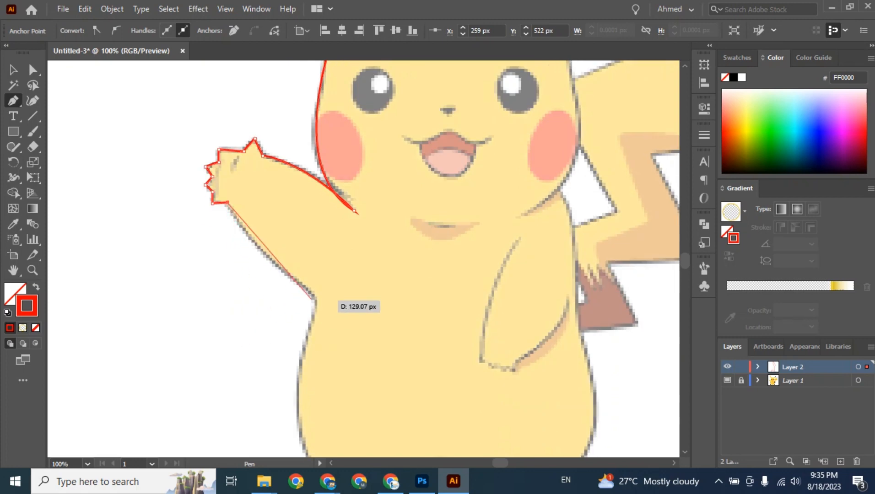
pyautogui.moveTo(314, 295); pyautogui.dragTo(380, 338)
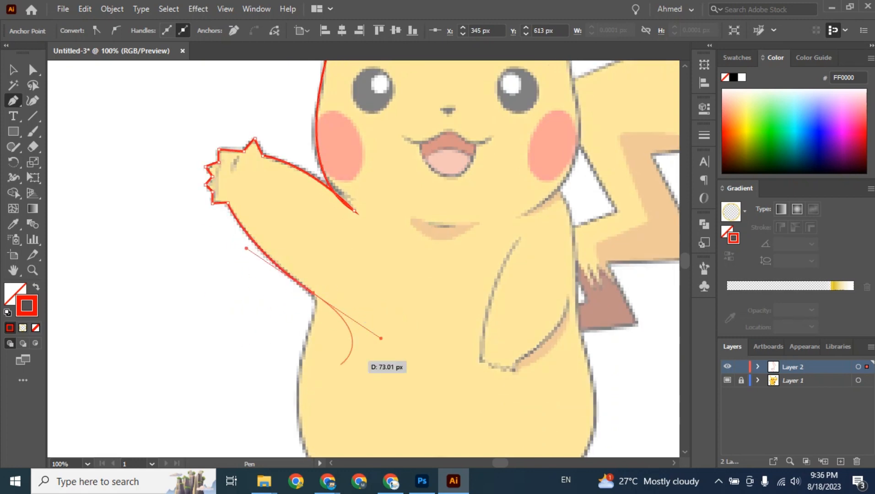
pyautogui.scroll(-5, 335, 402)
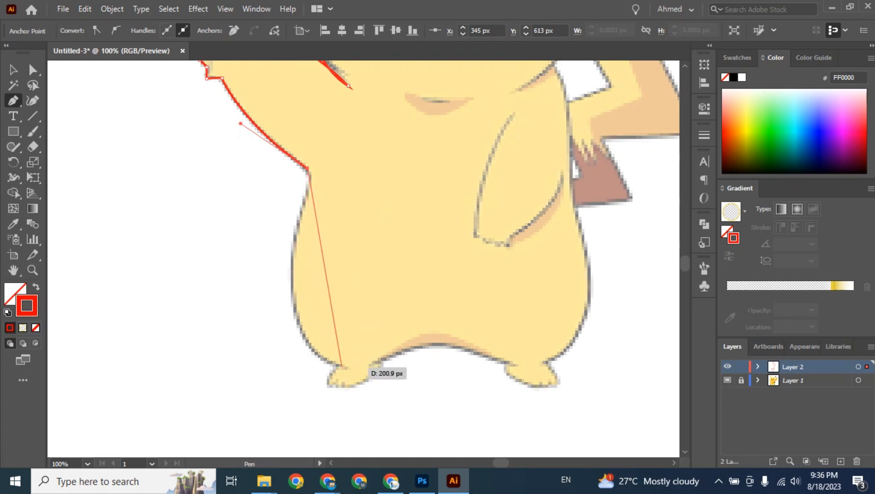
pyautogui.moveTo(342, 366)
pyautogui.mouseDown()
pyautogui.moveTo(414, 371)
pyautogui.moveTo(437, 328)
pyautogui.moveTo(445, 389)
pyautogui.moveTo(424, 391)
pyautogui.moveTo(433, 396)
pyautogui.mouseUp()
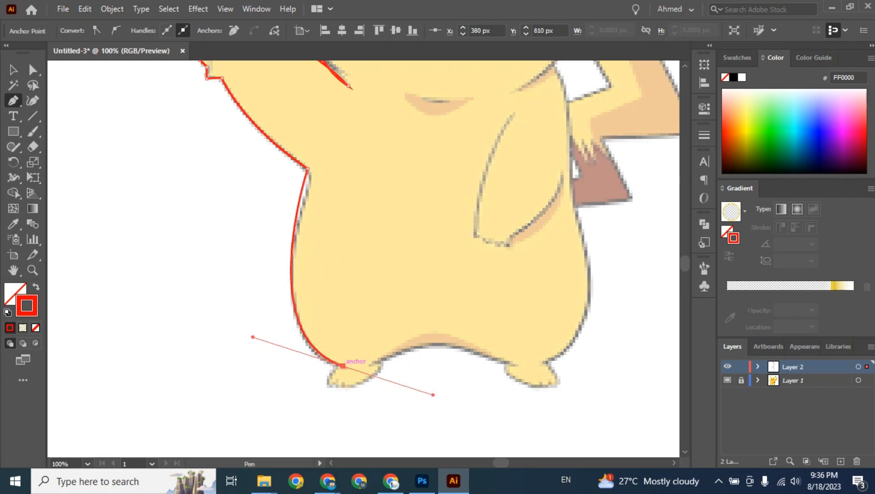
pyautogui.click(343, 366)
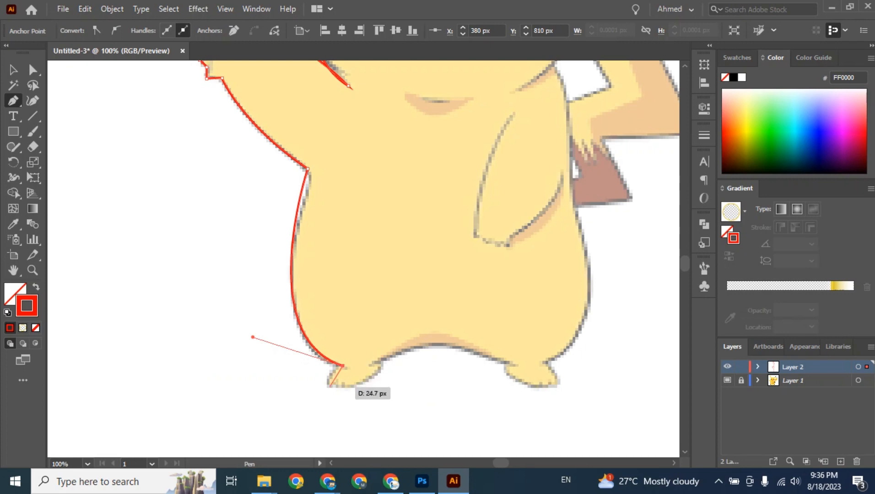
# Outline the foot below the raised arm, including two pointed toe notches, a flat sole and the curved inner edge up to the ankle.
pyautogui.moveTo(330, 386); pyautogui.dragTo(334, 400)
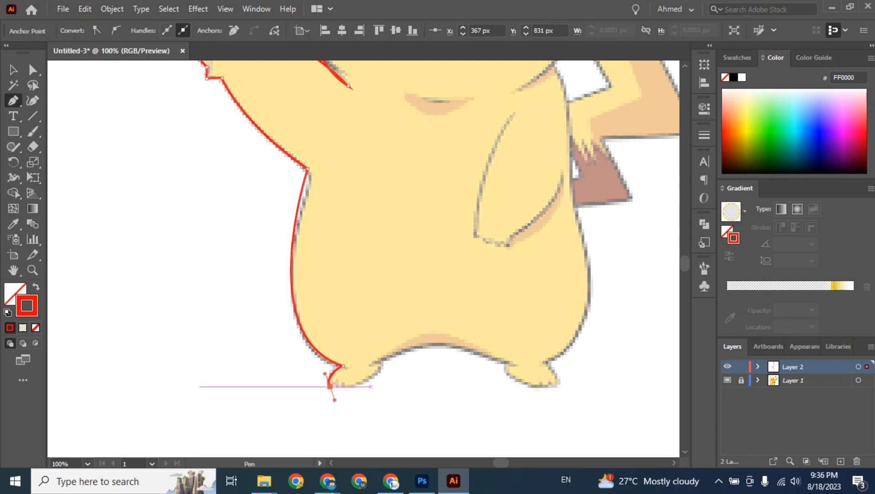
pyautogui.click(335, 387)
pyautogui.hotkey('ctrl', '=')
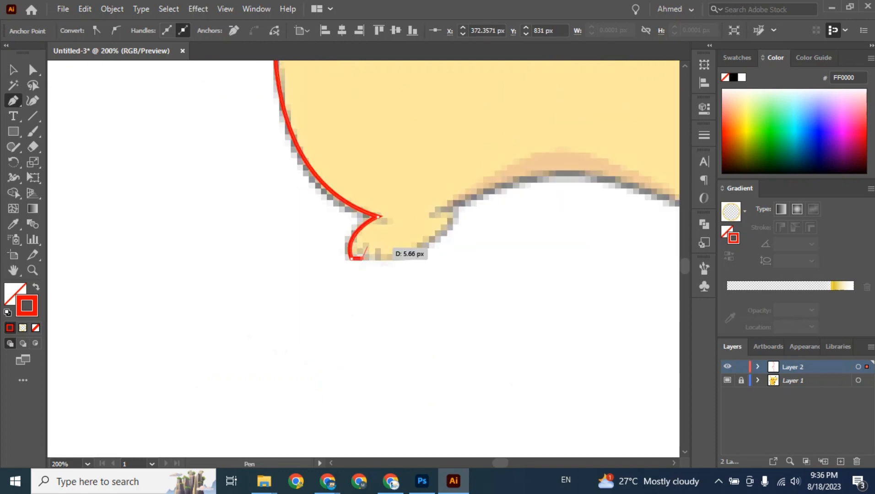
pyautogui.click(366, 243)
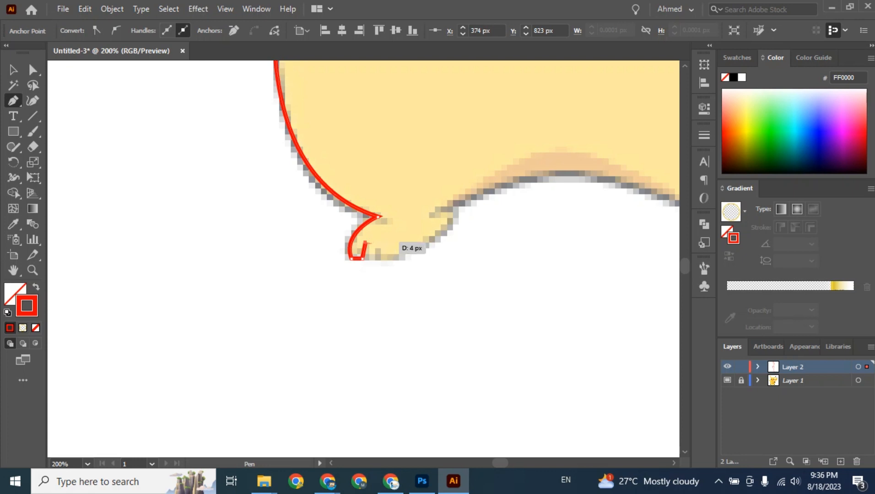
pyautogui.click(370, 259)
pyautogui.click(373, 259)
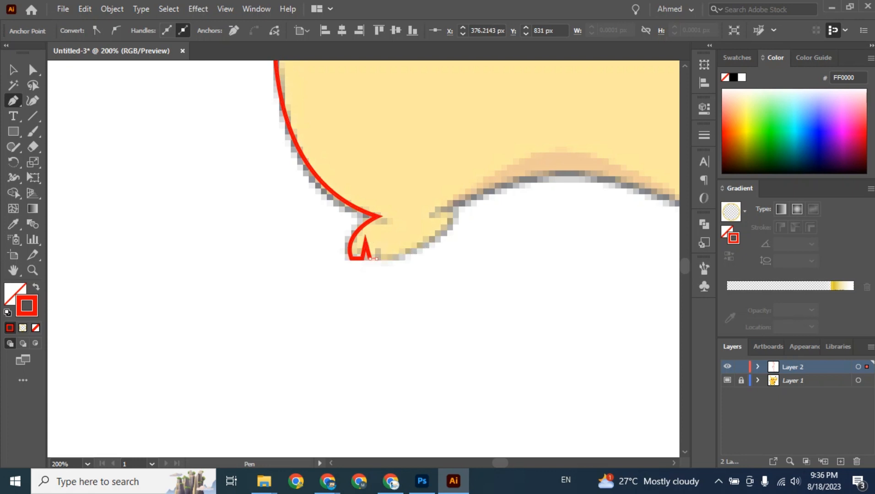
pyautogui.click(380, 239)
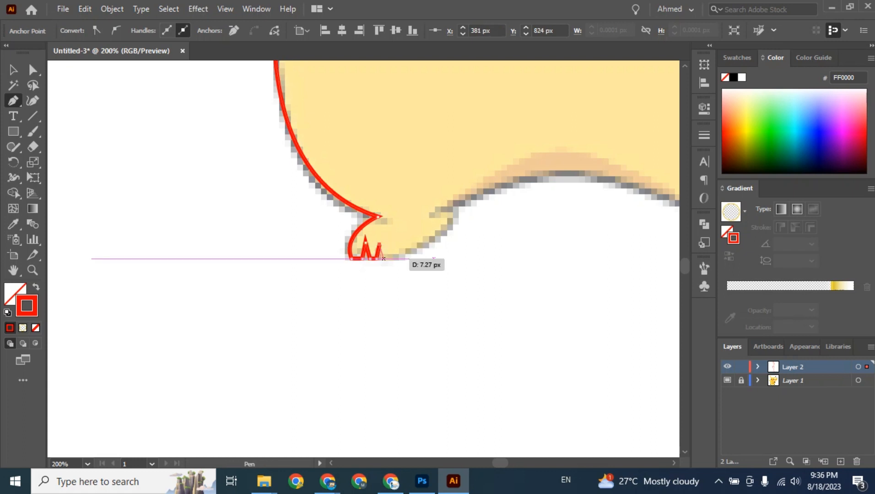
pyautogui.click(383, 258)
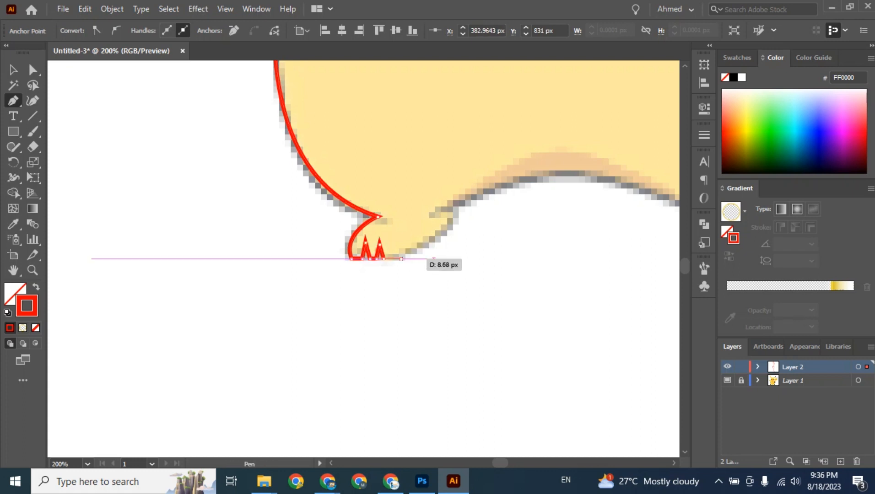
pyautogui.moveTo(402, 259)
pyautogui.mouseDown()
pyautogui.moveTo(461, 214)
pyautogui.moveTo(196, 230)
pyautogui.moveTo(362, 254)
pyautogui.moveTo(269, 195)
pyautogui.moveTo(268, 257)
pyautogui.moveTo(210, 257)
pyautogui.moveTo(396, 361)
pyautogui.moveTo(323, 212)
pyautogui.moveTo(153, 278)
pyautogui.moveTo(328, 383)
pyautogui.moveTo(373, 334)
pyautogui.moveTo(188, 328)
pyautogui.mouseUp()
pyautogui.click(428, 220)
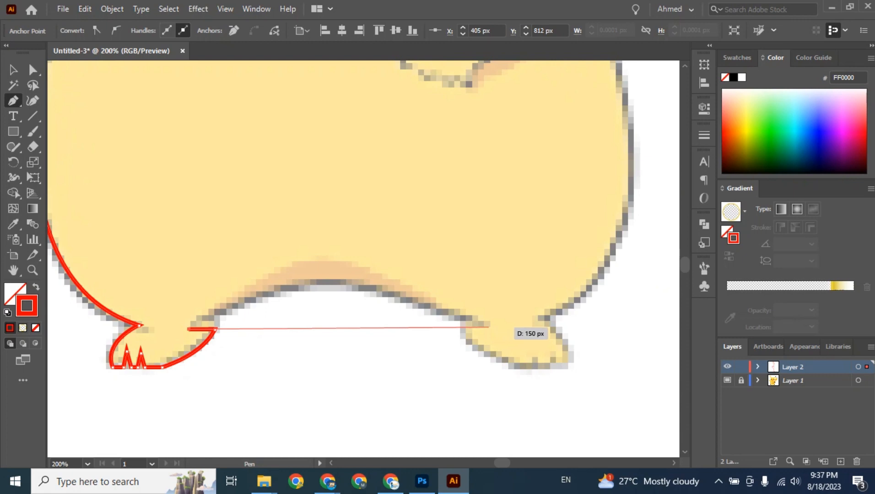
# Trace the arch between the legs and continue around the inner edge and sole of the other foot to its first toe.
pyautogui.moveTo(490, 327)
pyautogui.mouseDown()
pyautogui.moveTo(543, 383)
pyautogui.moveTo(615, 407)
pyautogui.moveTo(628, 399)
pyautogui.moveTo(661, 423)
pyautogui.mouseUp()
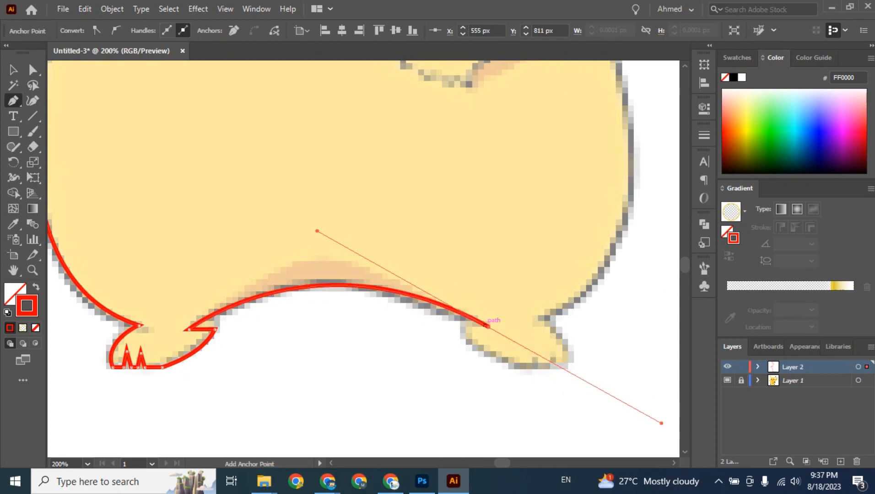
pyautogui.click(489, 327)
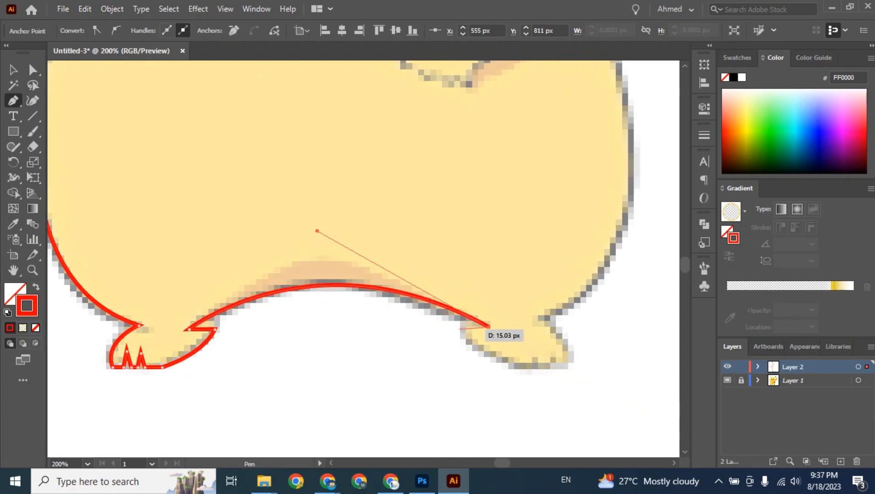
pyautogui.click(459, 329)
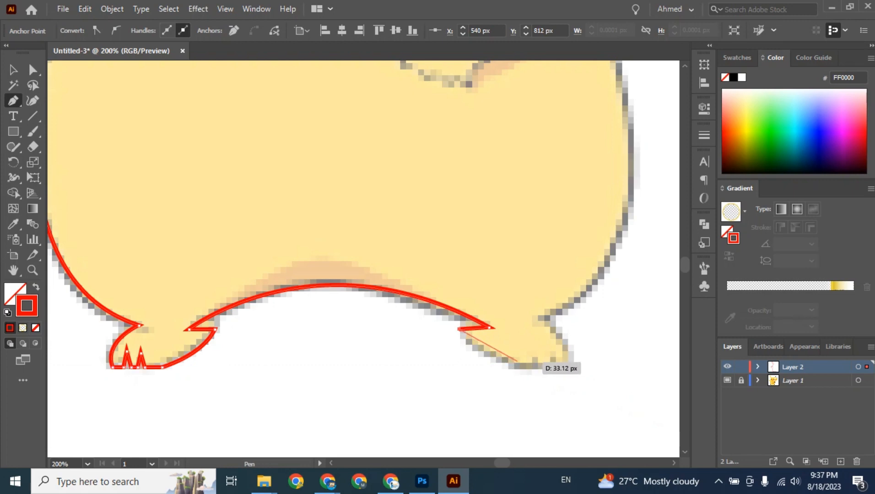
pyautogui.moveTo(514, 364); pyautogui.dragTo(542, 367)
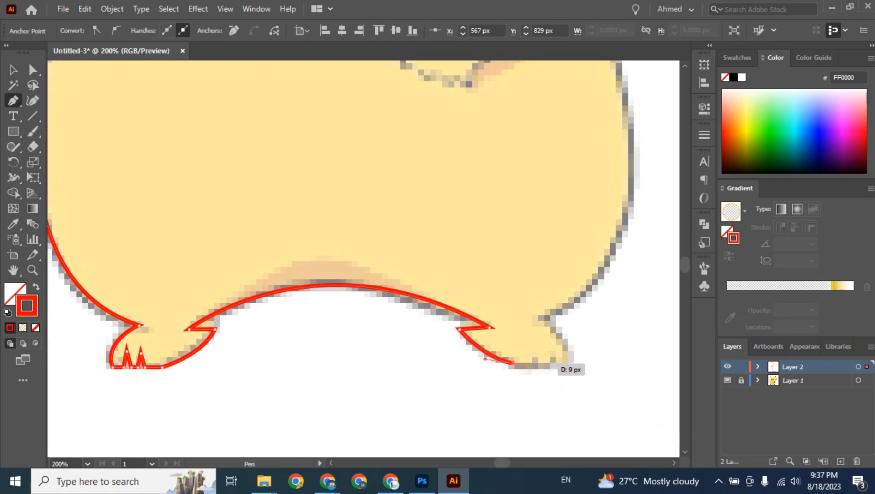
pyautogui.click(535, 366)
pyautogui.hotkey('ctrl', 'z')
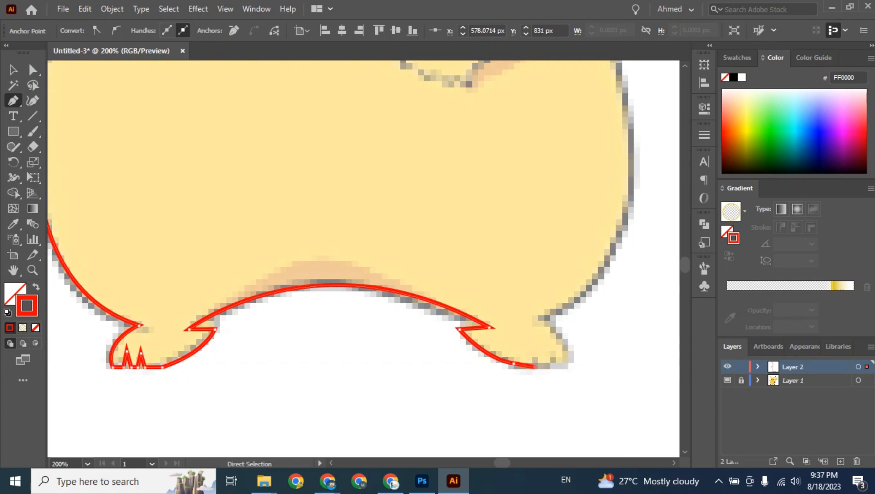
pyautogui.click(531, 365)
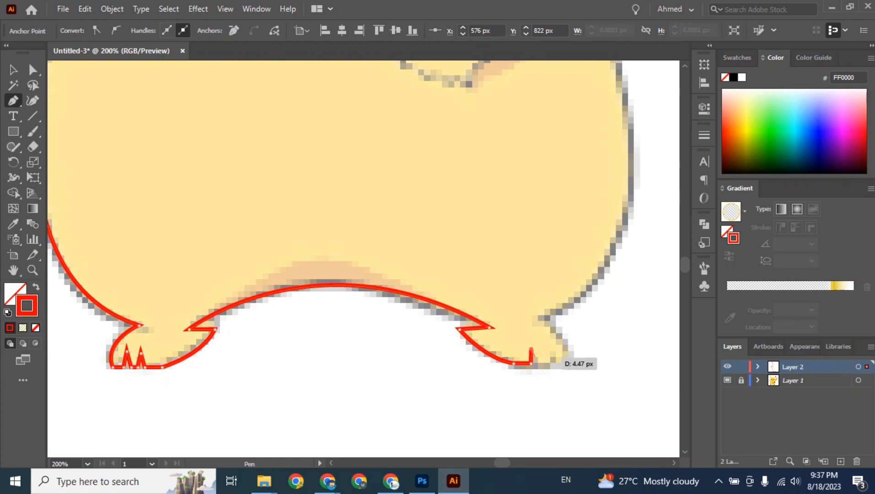
# Add two pointed toe notches to the second foot and curve its outer edge up to where it meets the body.
pyautogui.click(531, 349)
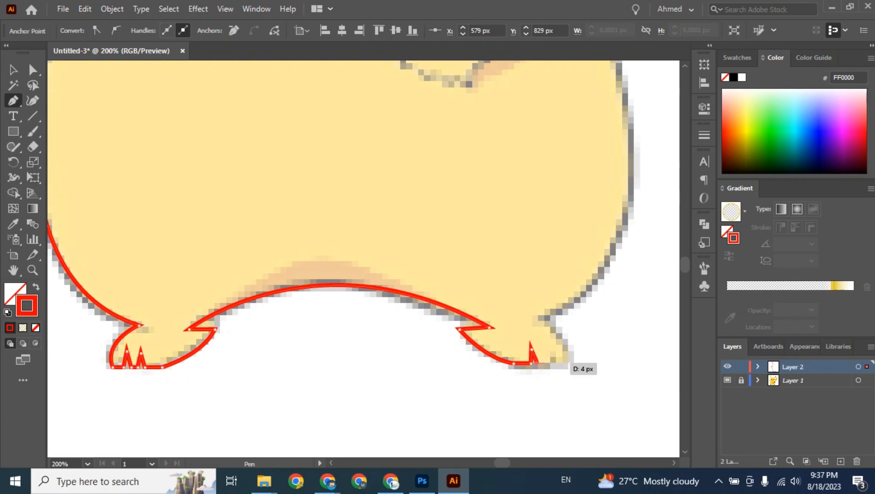
pyautogui.click(547, 362)
pyautogui.click(547, 342)
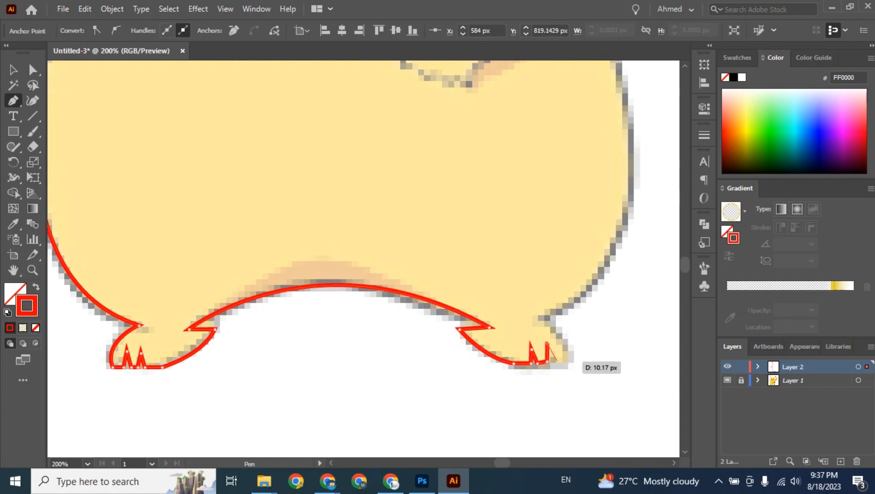
pyautogui.click(559, 362)
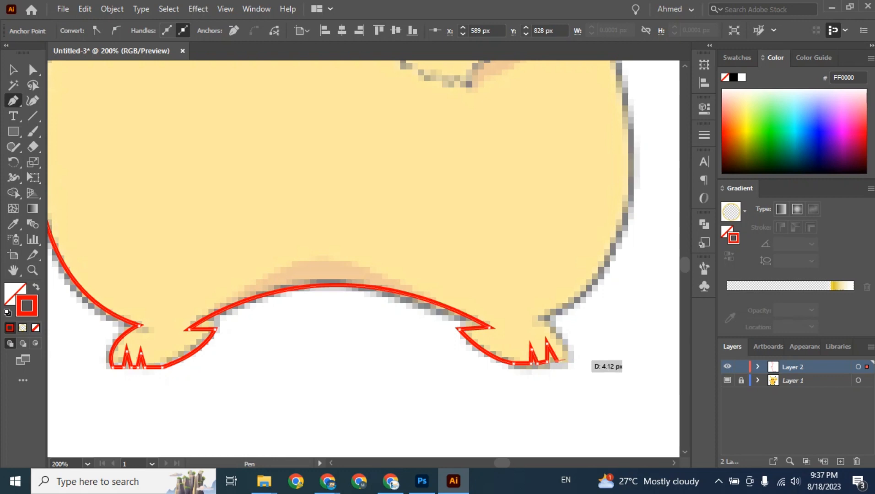
pyautogui.moveTo(541, 317)
pyautogui.mouseDown()
pyautogui.moveTo(494, 269)
pyautogui.moveTo(502, 283)
pyautogui.mouseUp()
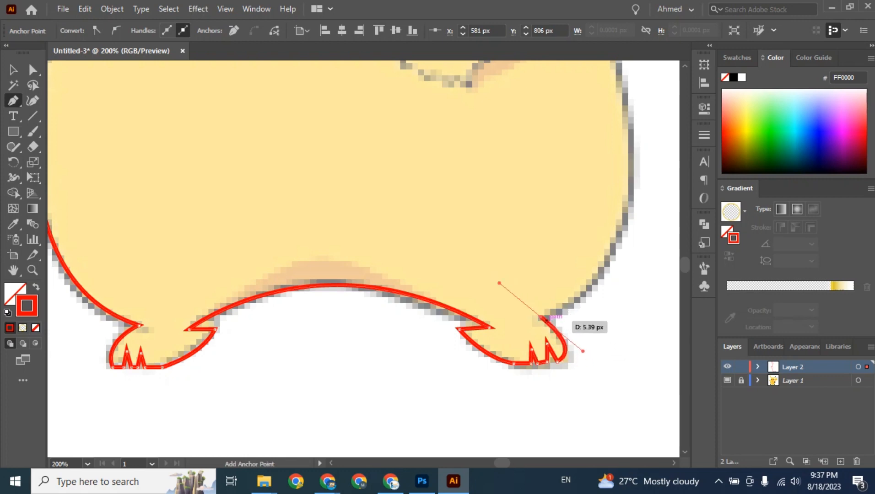
pyautogui.scroll(5, 546, 318)
pyautogui.hscroll(5, 546, 318)
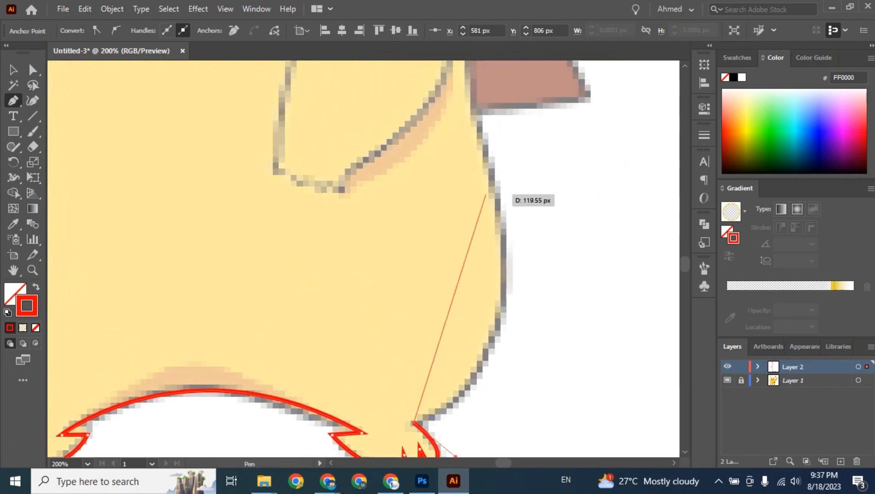
pyautogui.hotkey('ctrl', '-')
pyautogui.scroll(7, 389, 281)
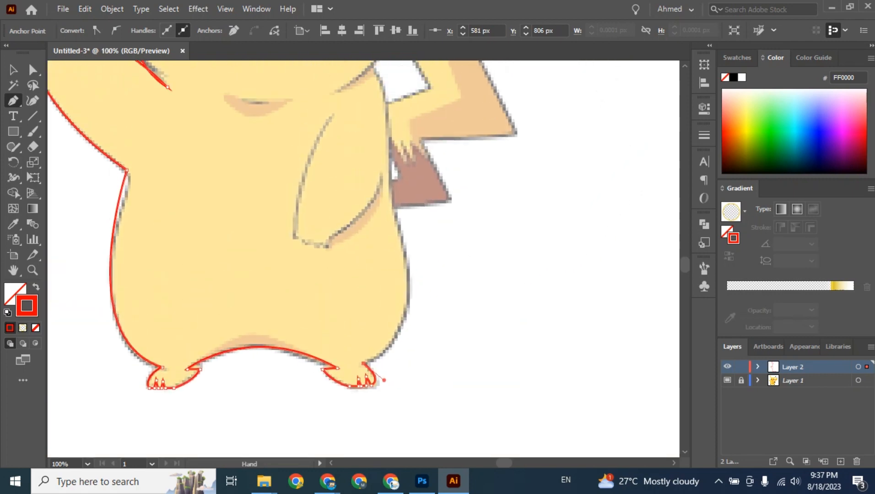
pyautogui.moveTo(395, 278); pyautogui.dragTo(354, 159)
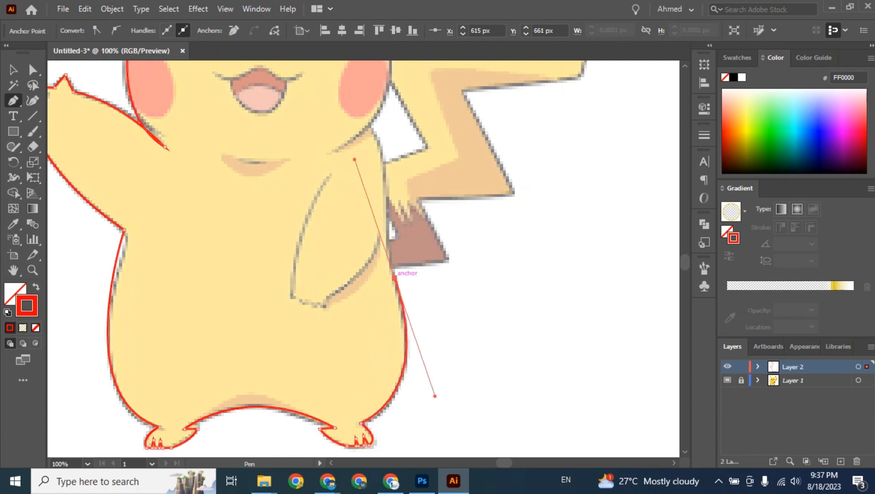
pyautogui.scroll(3, 394, 277)
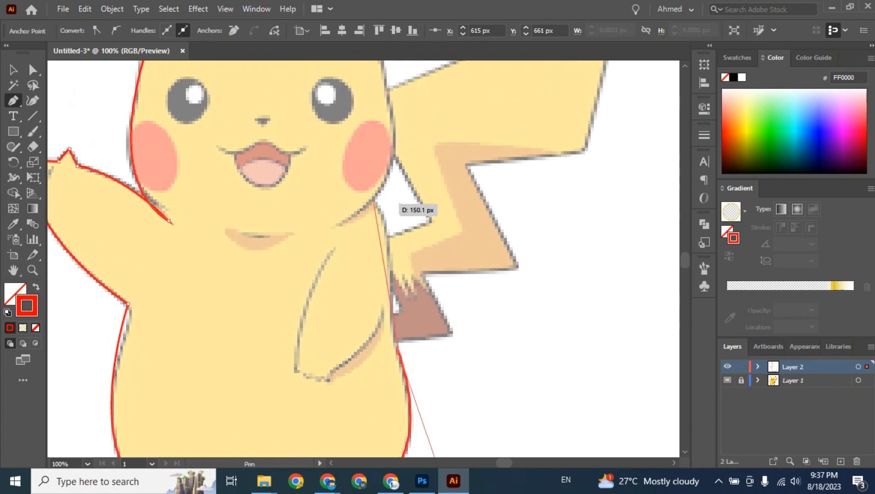
pyautogui.moveTo(374, 202); pyautogui.dragTo(353, 176)
pyautogui.hotkey('ctrl', 'z')
pyautogui.scroll(-3, 438, 393)
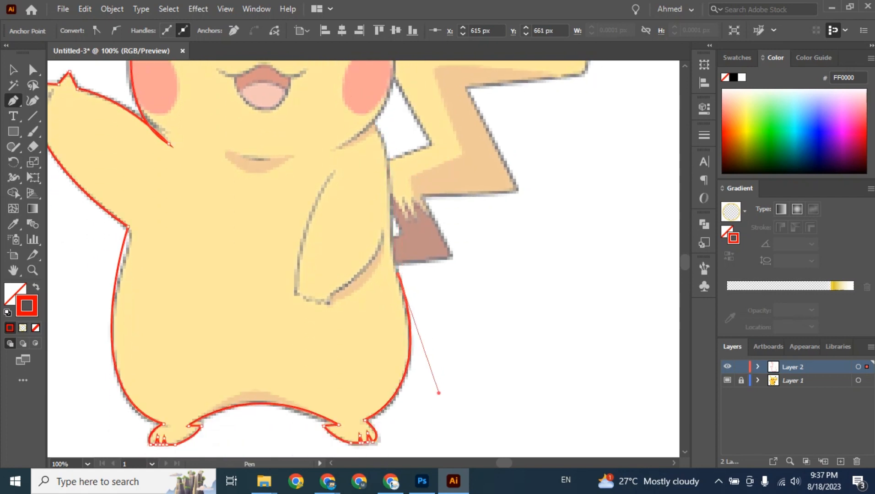
pyautogui.moveTo(406, 303); pyautogui.dragTo(358, 157)
pyautogui.hotkey('ctrl', 'z')
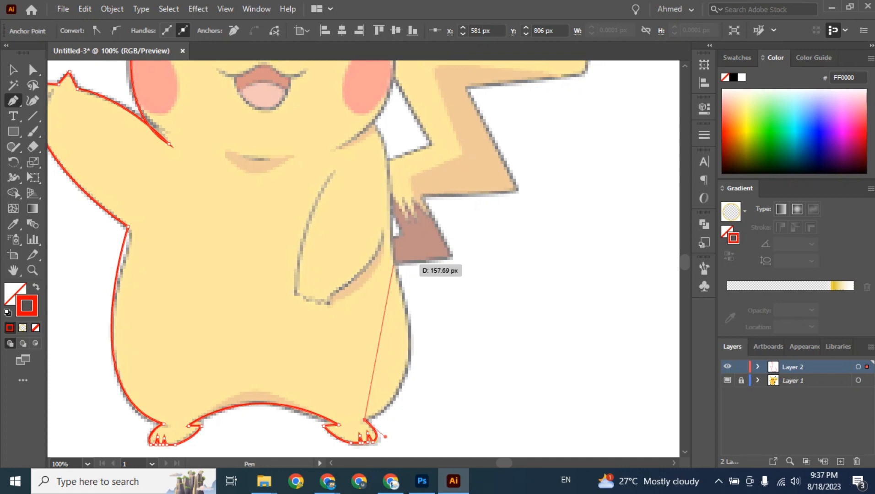
# Curve the outline up the body's side to the tail base and the shoulder, and into the crease under the cheek.
pyautogui.moveTo(394, 265); pyautogui.dragTo(347, 137)
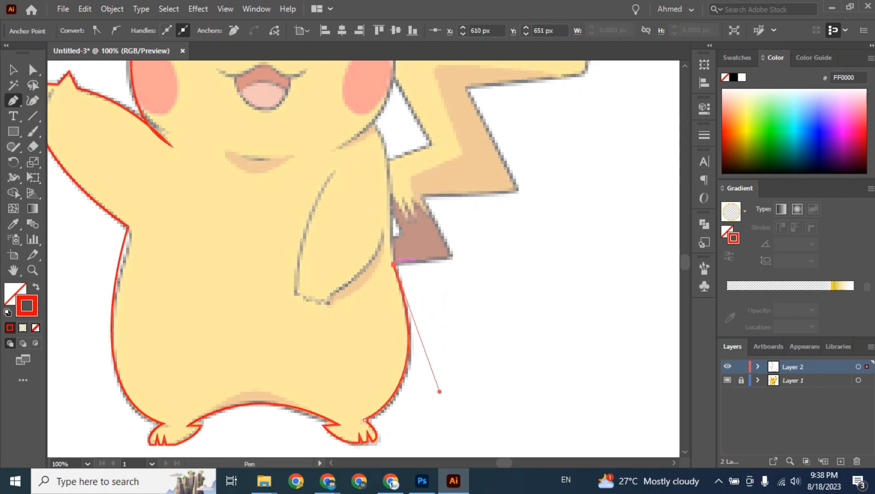
pyautogui.scroll(5, 439, 392)
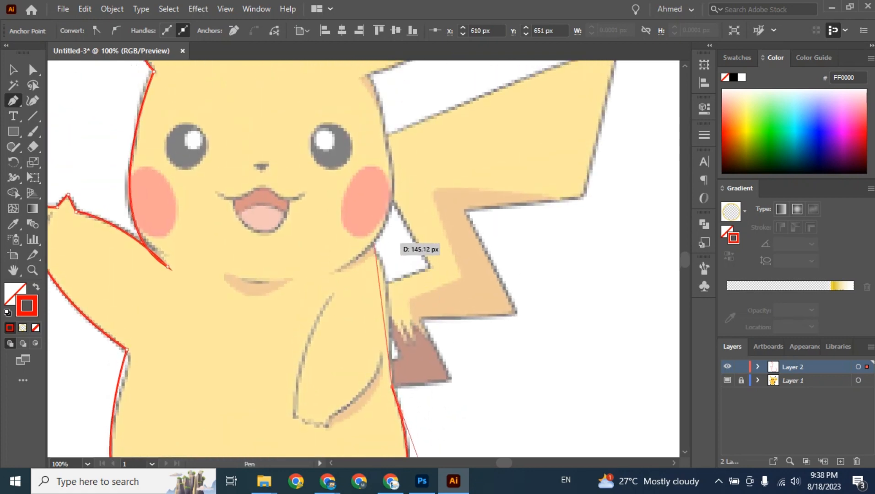
pyautogui.moveTo(375, 244); pyautogui.dragTo(395, 264)
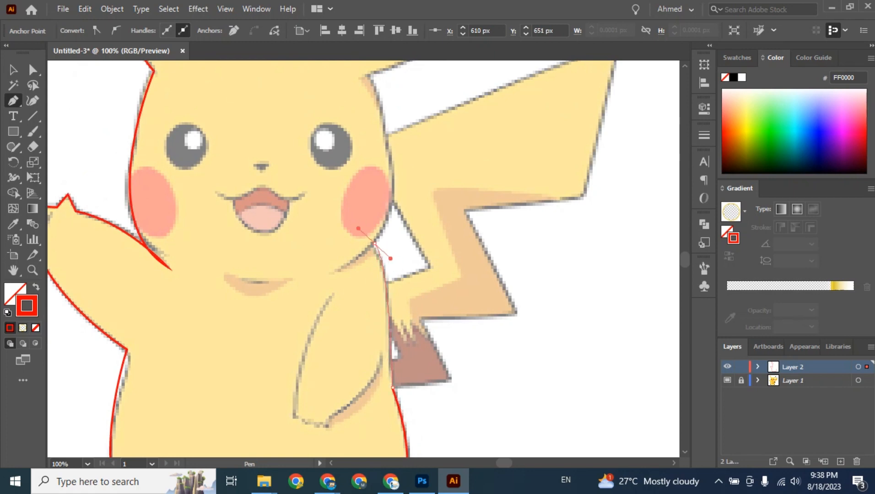
pyautogui.moveTo(391, 258); pyautogui.dragTo(390, 258)
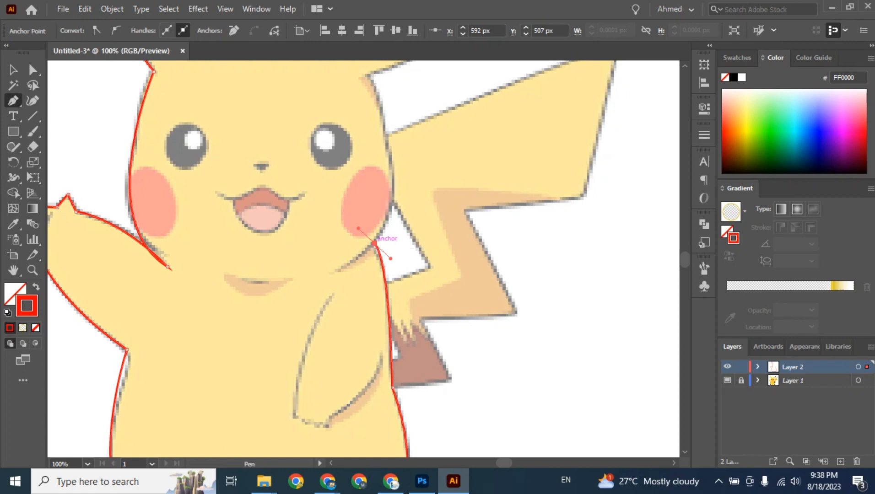
pyautogui.click(374, 244)
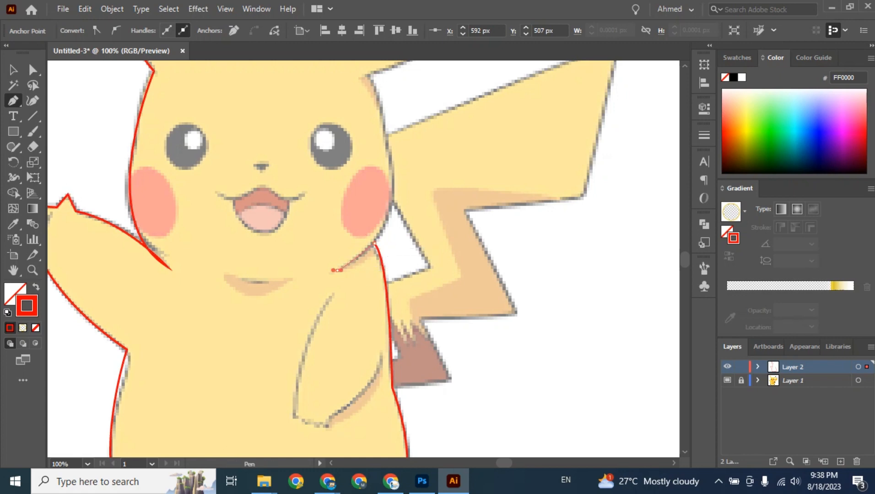
pyautogui.moveTo(350, 270); pyautogui.dragTo(349, 270)
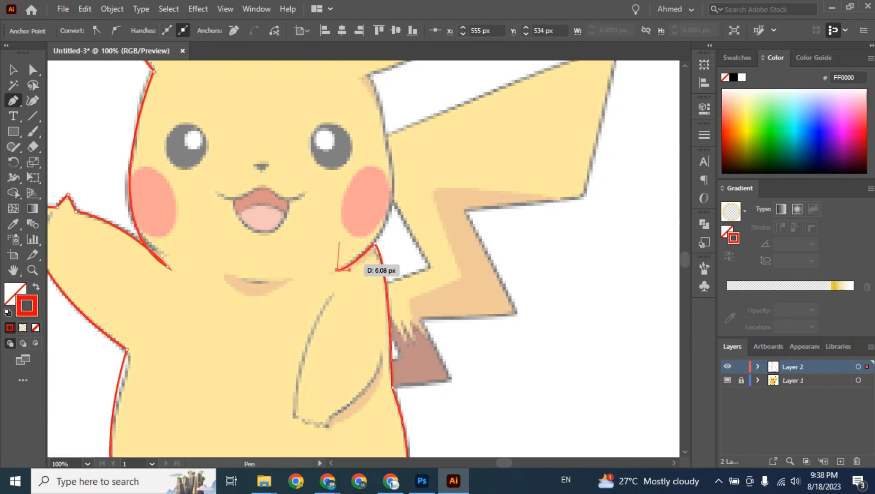
pyautogui.scroll(5, 350, 270)
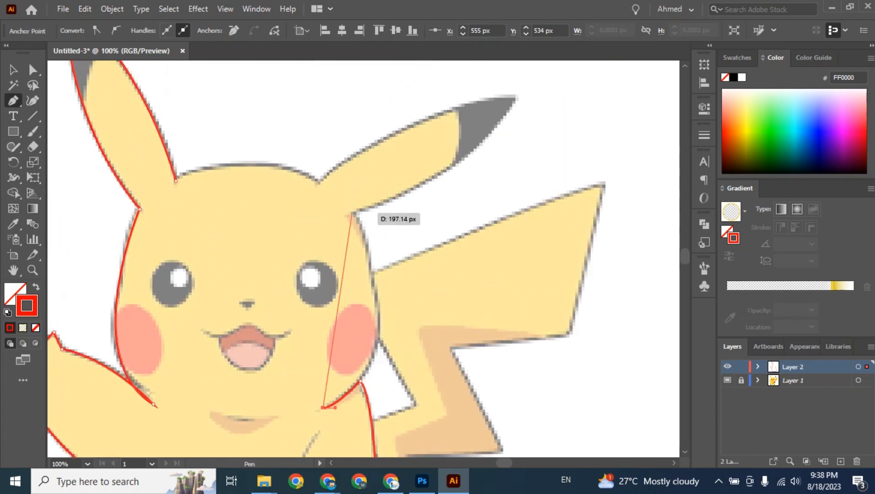
pyautogui.moveTo(352, 213); pyautogui.dragTo(434, 335)
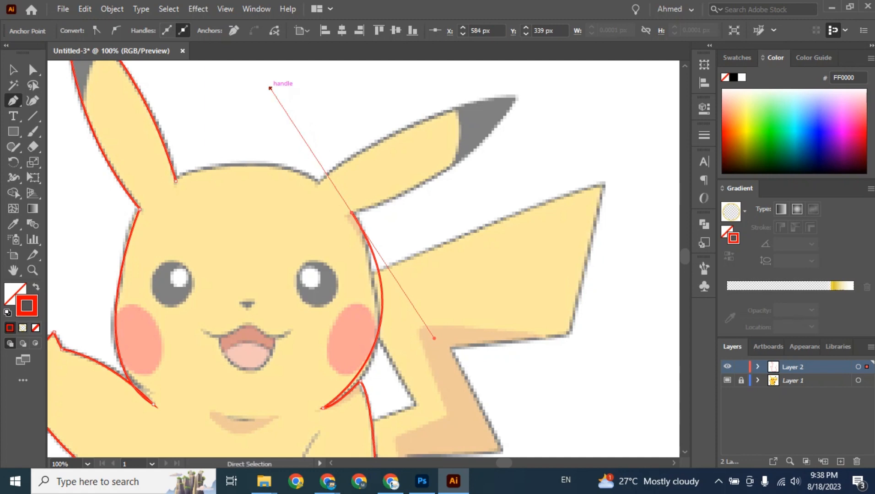
pyautogui.hotkey('ctrl', 'z')
pyautogui.moveTo(361, 219); pyautogui.dragTo(392, 130)
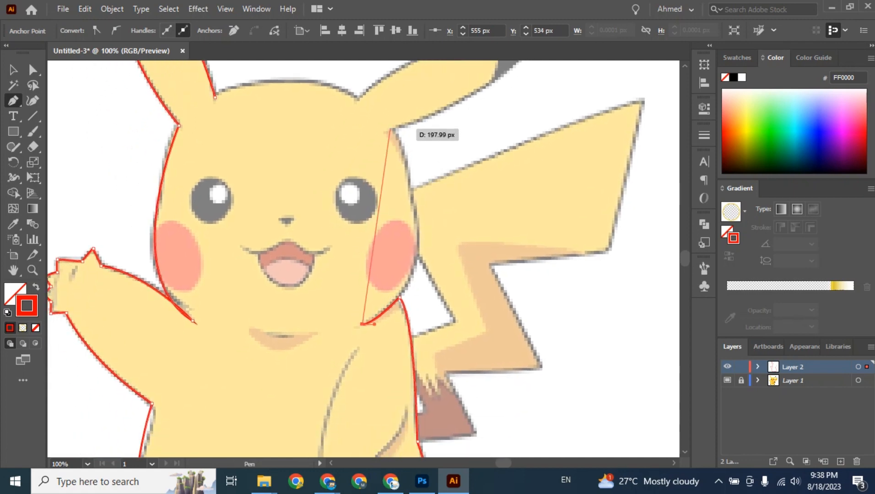
pyautogui.moveTo(391, 131); pyautogui.dragTo(344, 132)
pyautogui.scroll(5, 315, 80)
pyautogui.scroll(-1, 315, 139)
pyautogui.hotkey('ctrl', 'z')
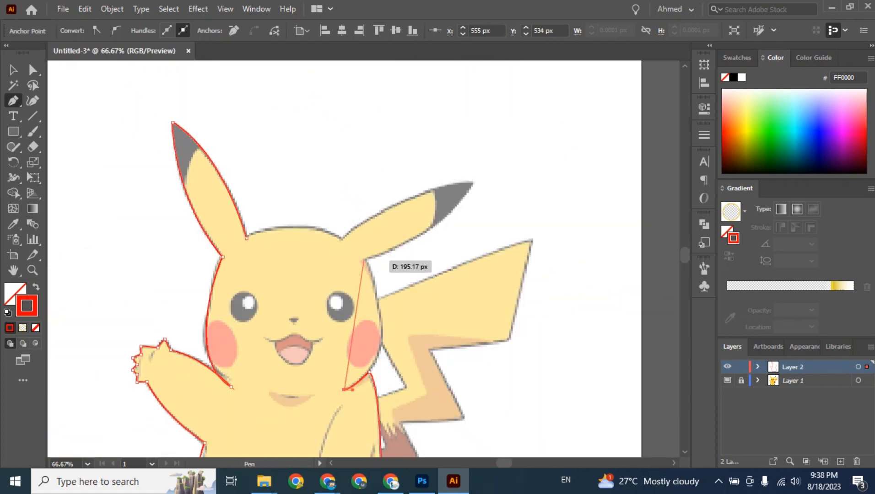
# Trace the face's side from the cheek crease up to the tilted ear's base and along the ear's lower edge to its tip.
pyautogui.moveTo(364, 261); pyautogui.dragTo(311, 162)
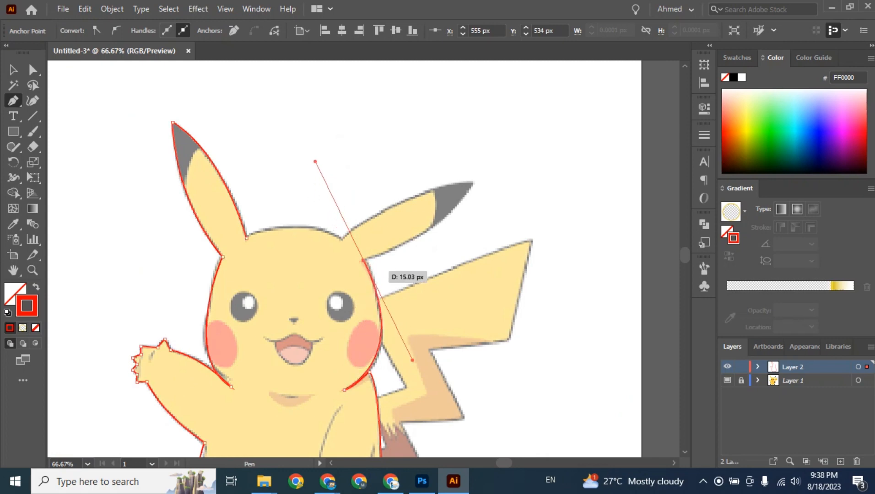
pyautogui.click(363, 261)
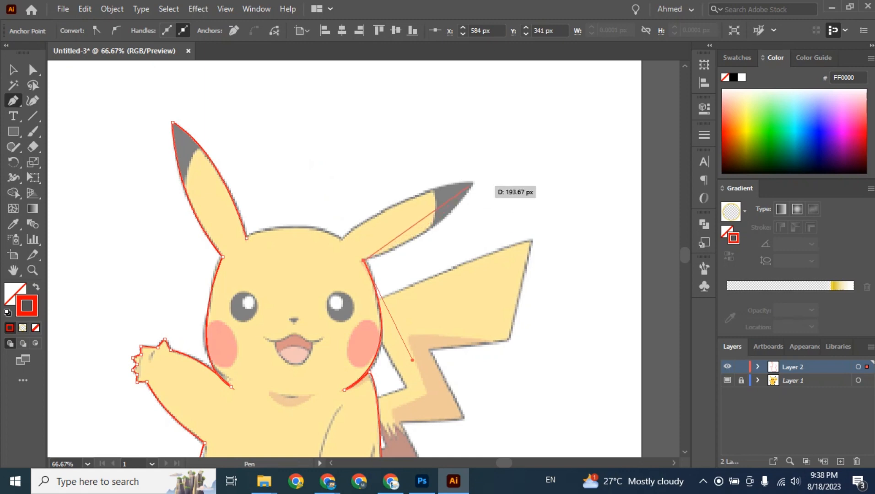
pyautogui.click(472, 185)
pyautogui.moveTo(472, 185); pyautogui.dragTo(481, 151)
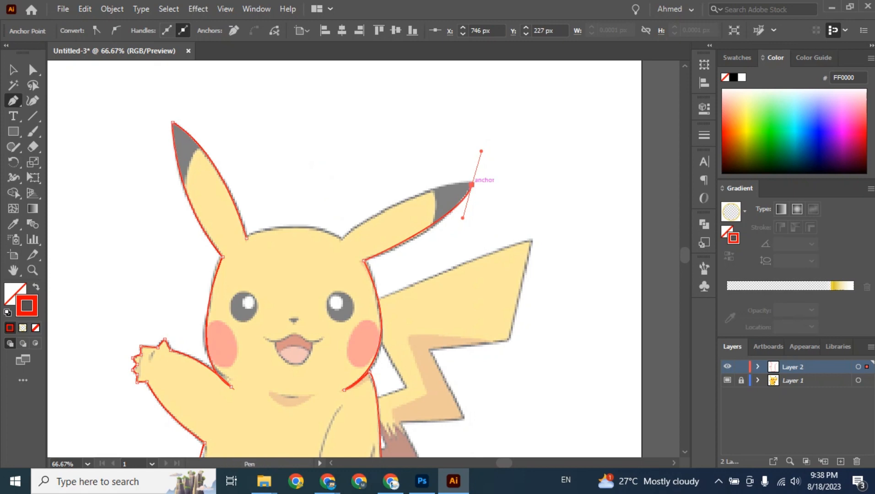
pyautogui.click(472, 184)
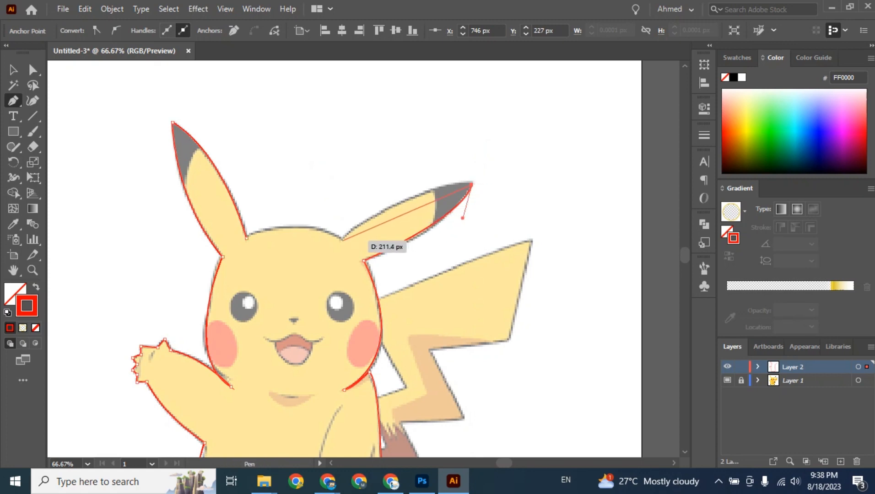
# Trace the tilted ear's upper edge back to the head and close the path with a curve over the head's top.
pyautogui.moveTo(341, 239); pyautogui.dragTo(289, 293)
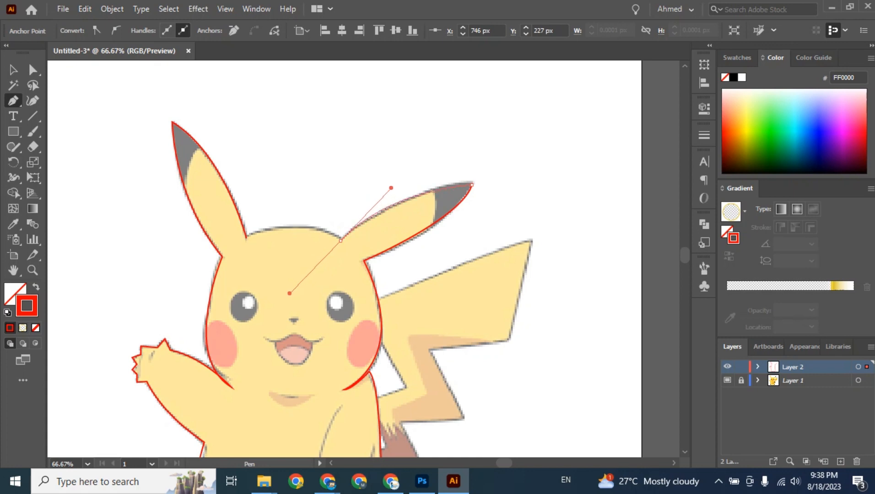
pyautogui.moveTo(341, 240); pyautogui.dragTo(273, 196)
pyautogui.moveTo(206, 265)
pyautogui.mouseDown()
pyautogui.moveTo(206, 259)
pyautogui.moveTo(207, 265)
pyautogui.mouseUp()
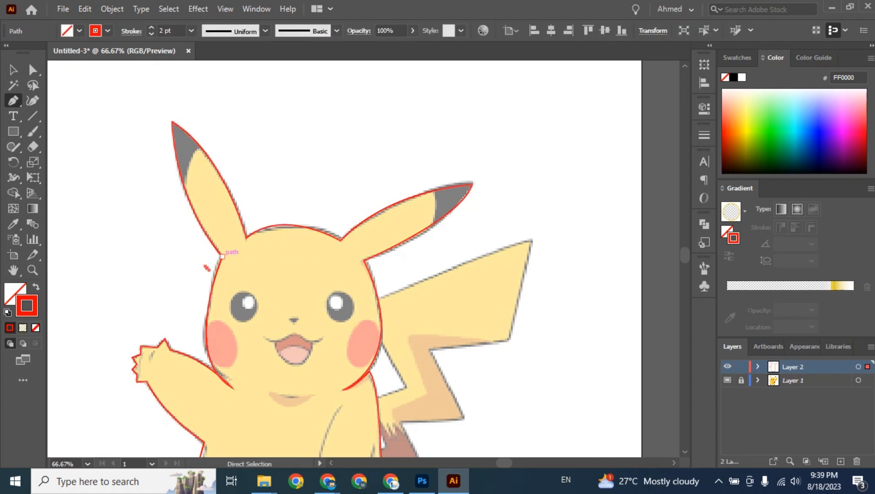
pyautogui.hotkey('ctrl', 'z')
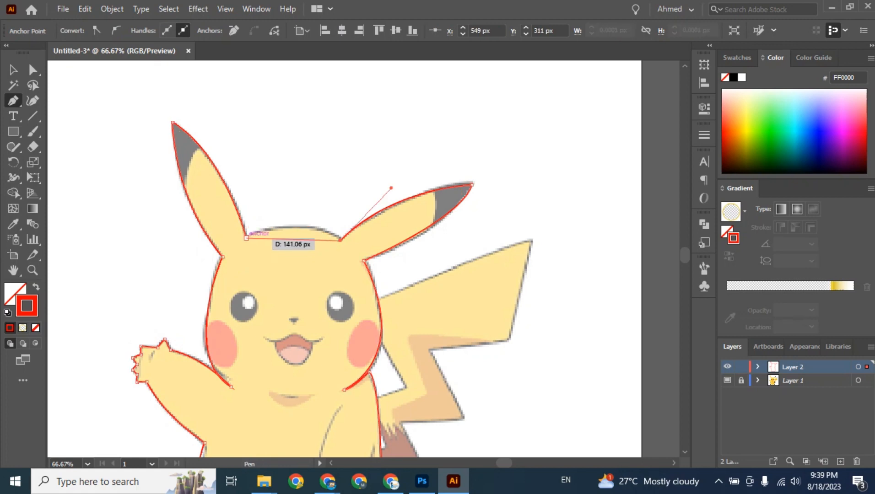
pyautogui.moveTo(247, 238); pyautogui.dragTo(322, 187)
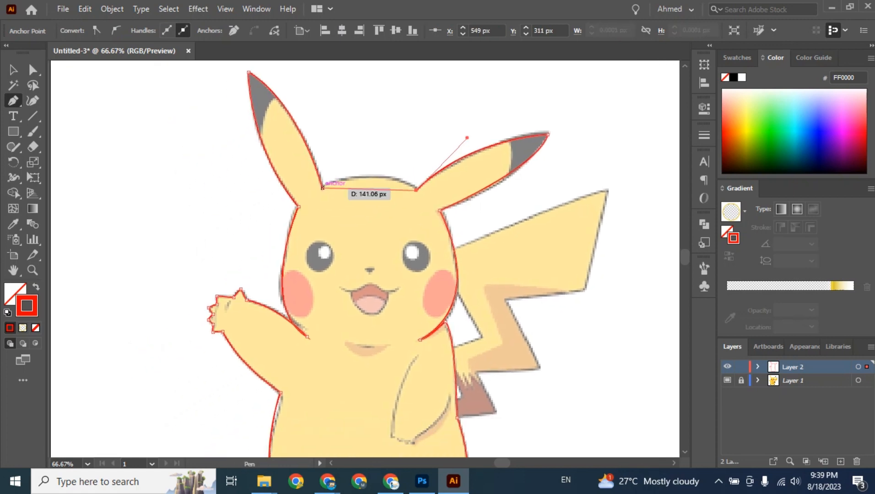
pyautogui.click(323, 187)
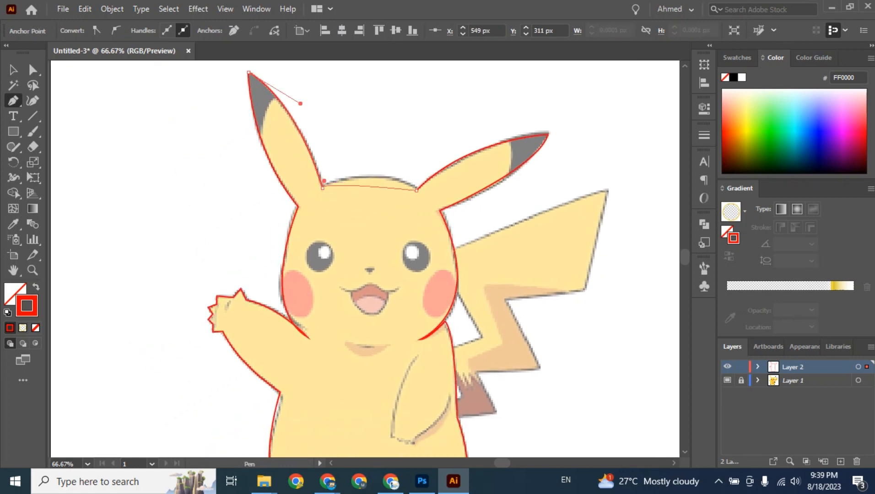
pyautogui.moveTo(323, 188); pyautogui.dragTo(367, 158)
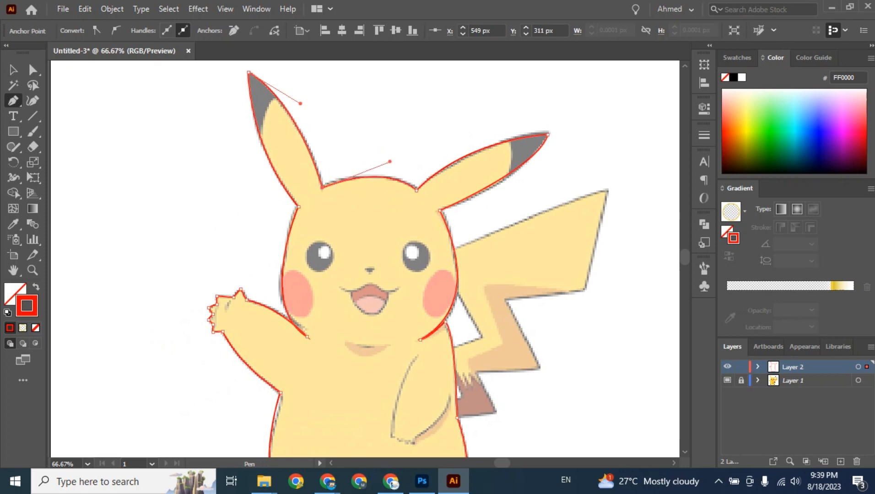
# Hide the reference image on Layer 1 to check the traced outline alone, and show the image again.
pyautogui.press('v')
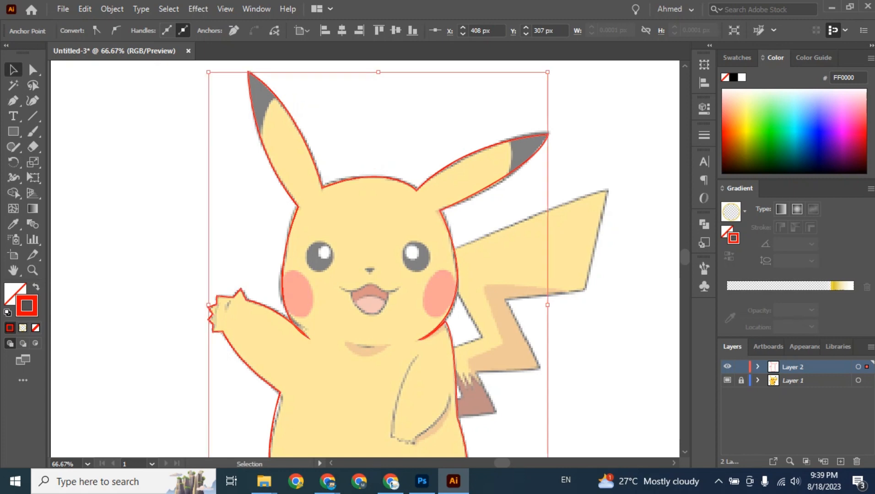
pyautogui.hotkey('ctrl', '-')
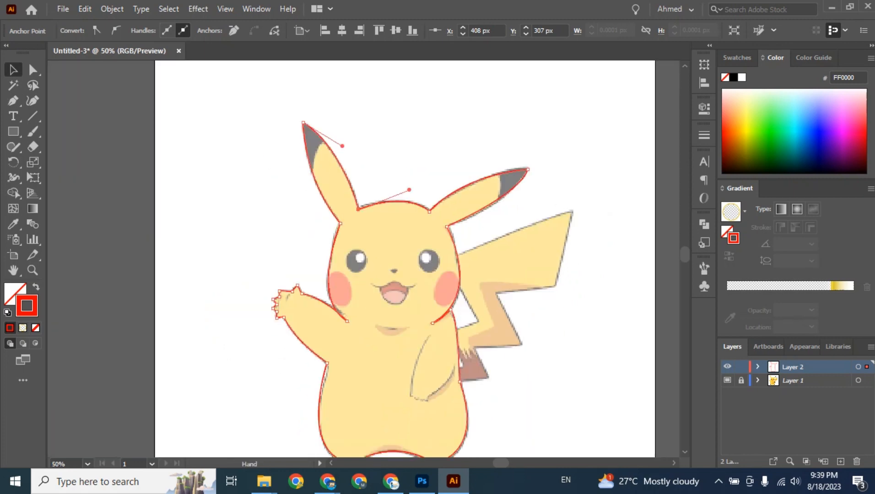
pyautogui.scroll(3, 385, 256)
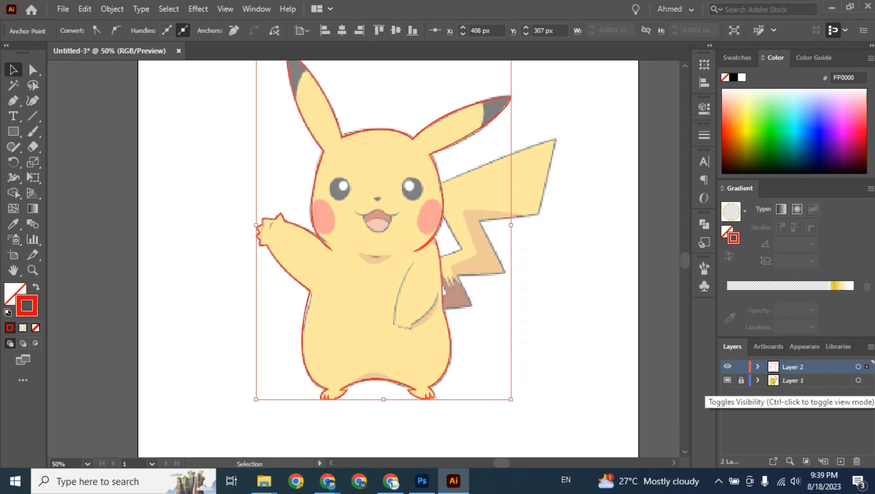
pyautogui.click(727, 381)
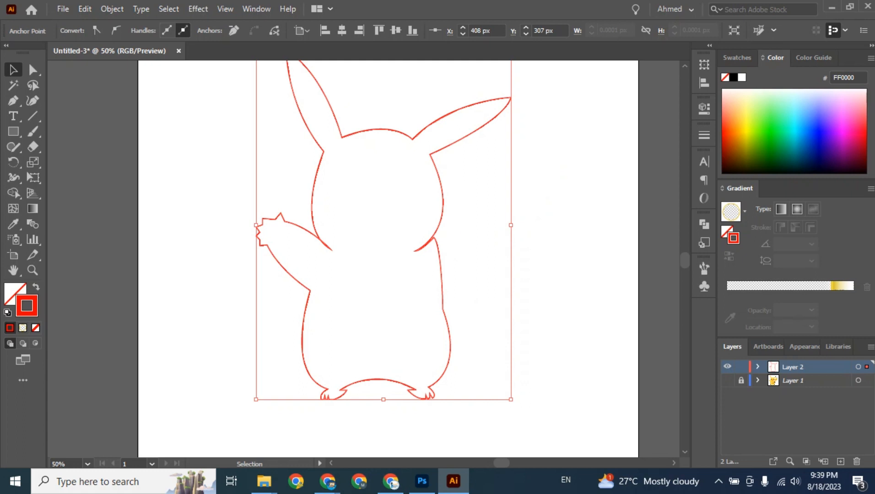
pyautogui.click(727, 380)
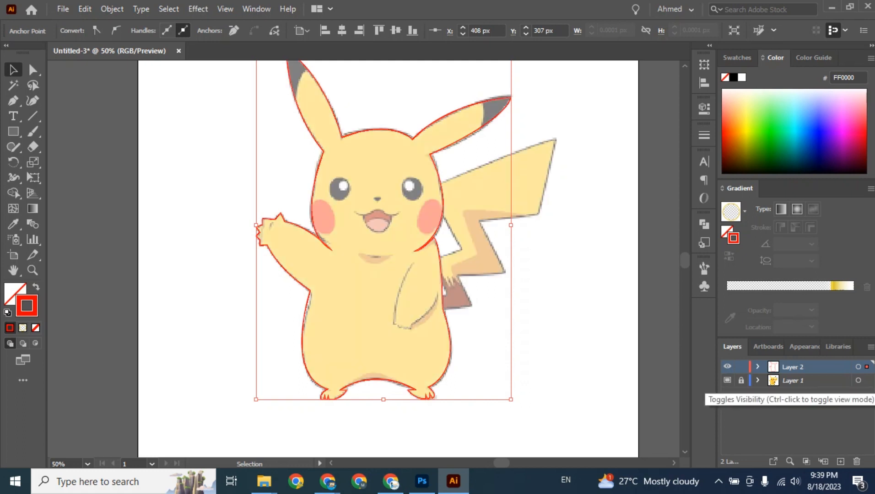
# Start the lowered arm's path at its shoulder end and curve its inner edge down to the hand, ending in a corner point.
pyautogui.scroll(-2, 547, 307)
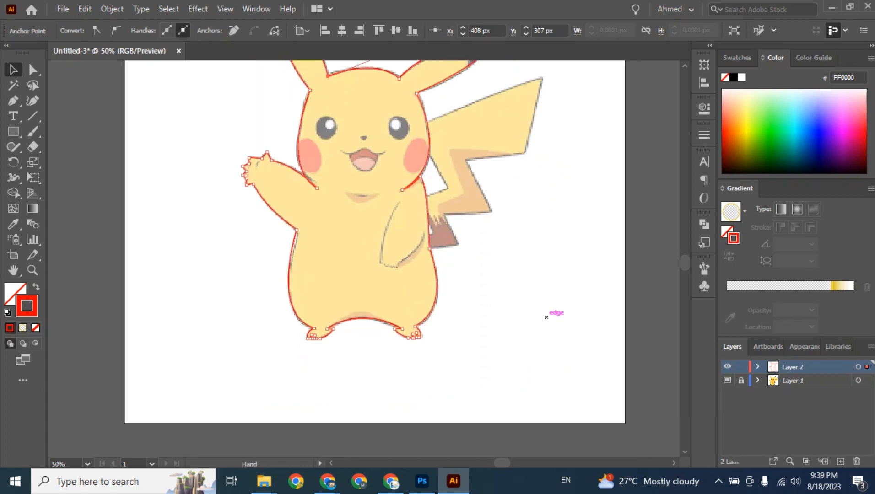
pyautogui.hotkey('ctrl', '=')
pyautogui.hotkey('ctrl', '=')
pyautogui.scroll(-5, 364, 258)
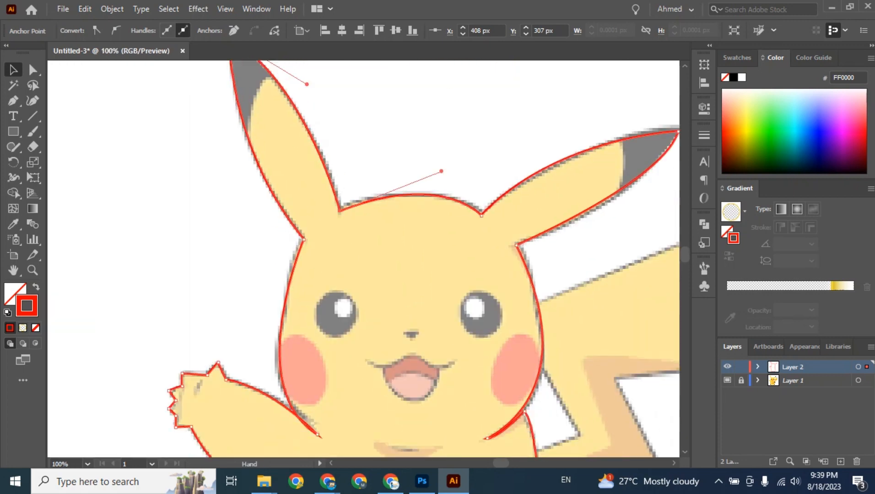
pyautogui.scroll(-2, 364, 258)
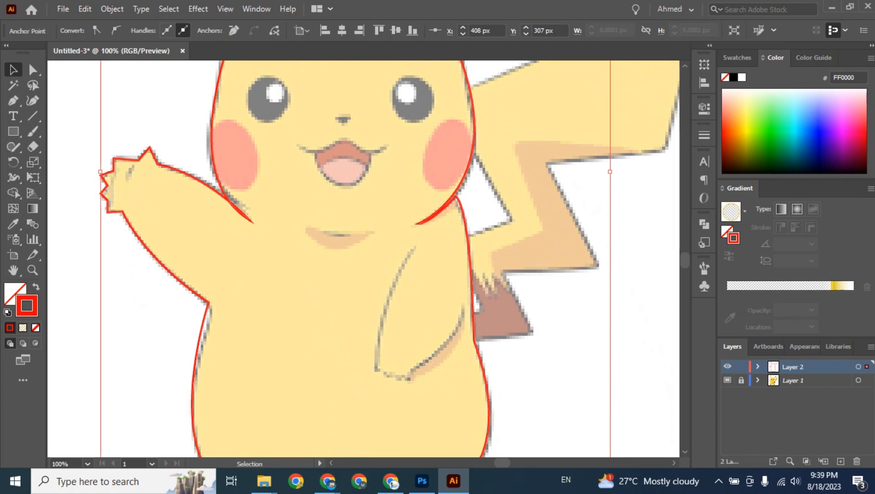
pyautogui.press('p')
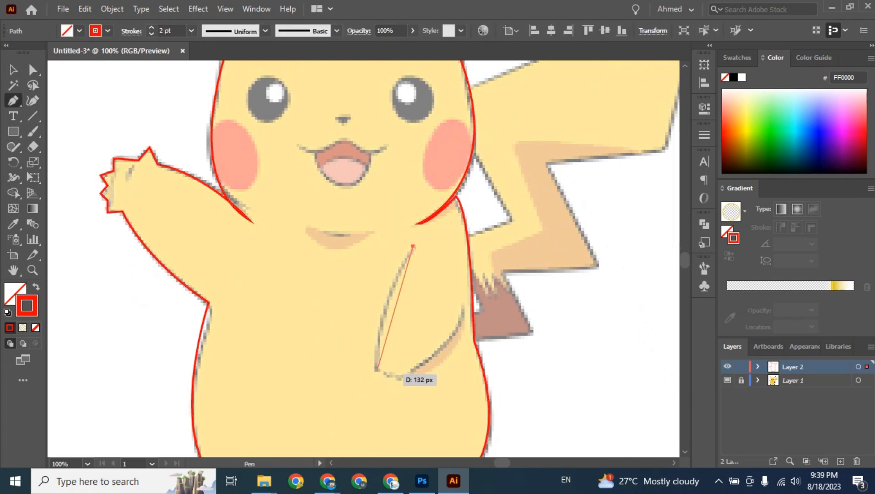
pyautogui.moveTo(377, 369); pyautogui.dragTo(382, 418)
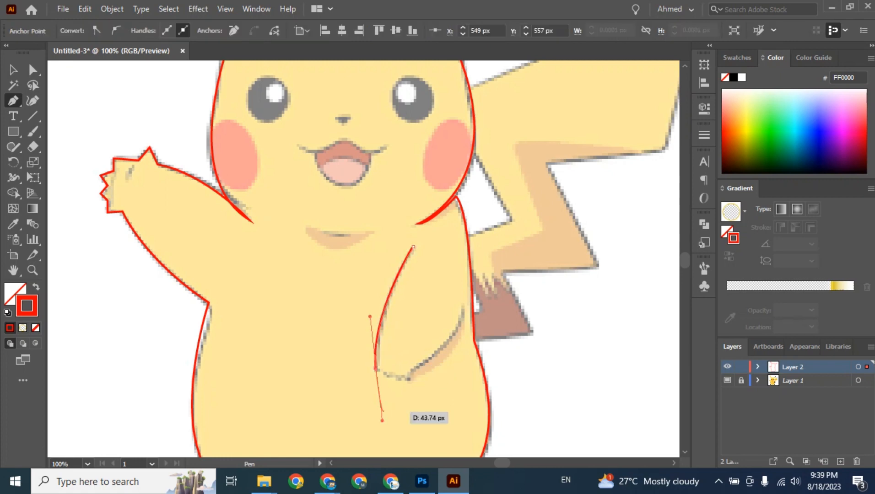
pyautogui.click(377, 369)
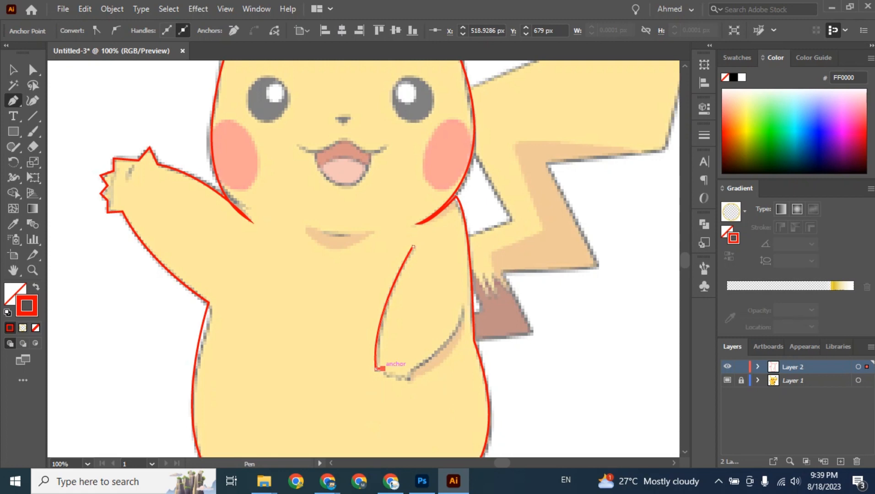
# Trace the lowered hand's fingers as a short zigzag of straight segments up to the arm's outer edge.
pyautogui.click(383, 370)
pyautogui.click(395, 370)
pyautogui.click(398, 378)
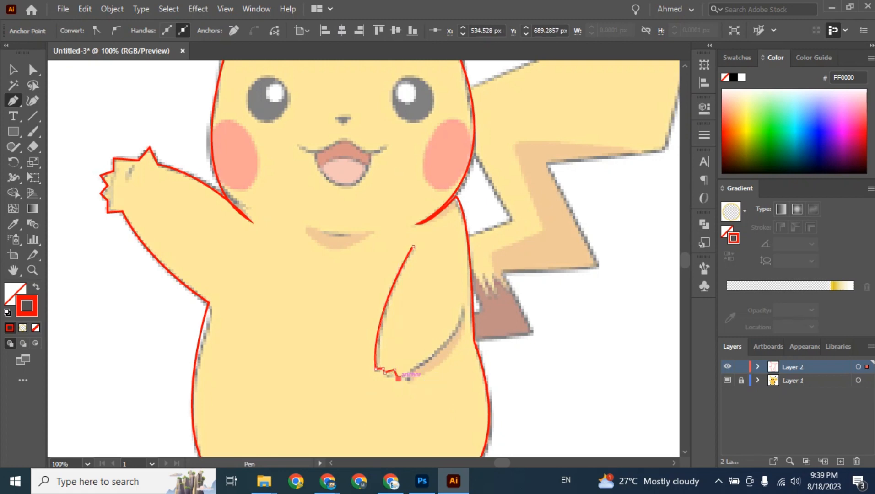
pyautogui.click(401, 370)
pyautogui.hotkey('ctrl', 'z')
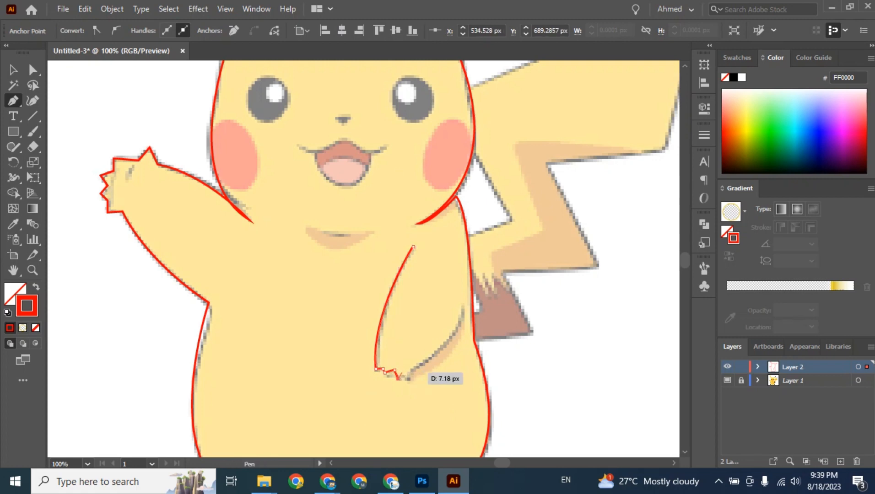
pyautogui.click(404, 370)
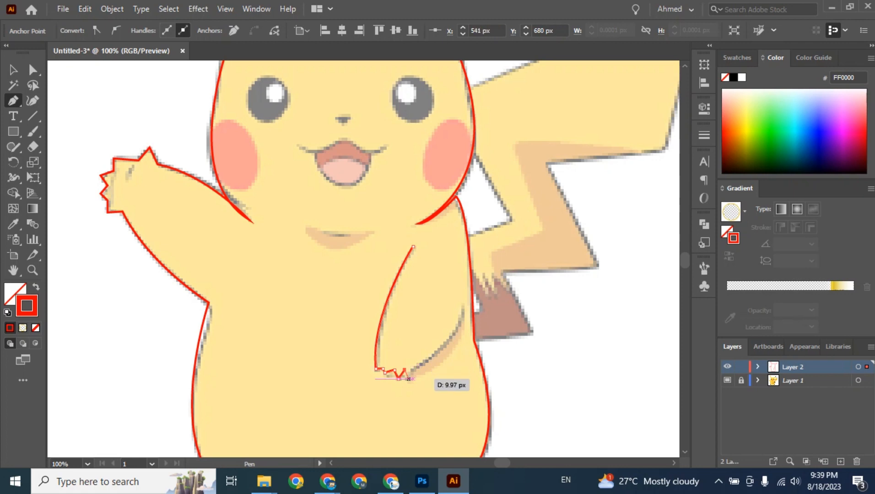
pyautogui.click(408, 379)
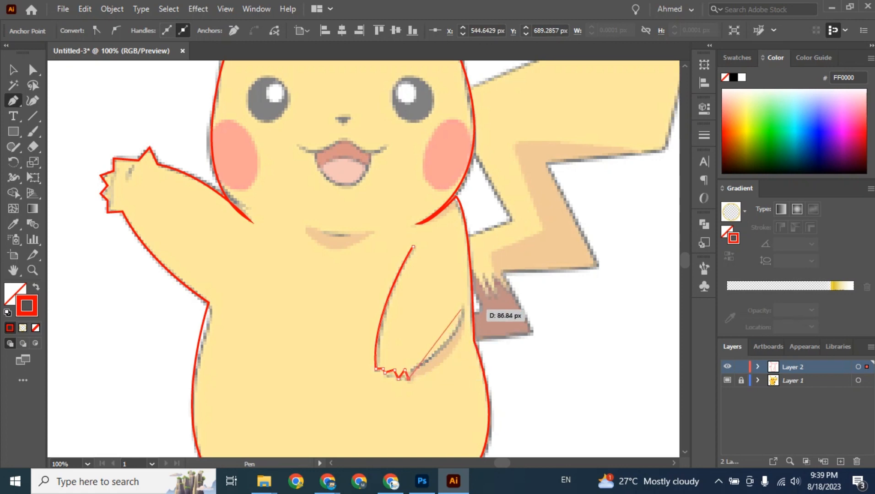
pyautogui.click(466, 304)
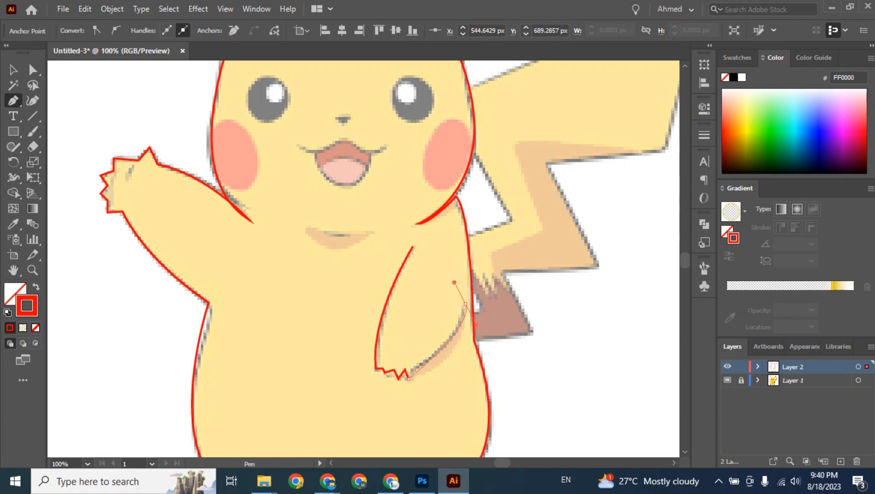
pyautogui.hotkey('ctrl', 'z')
pyautogui.click(413, 371)
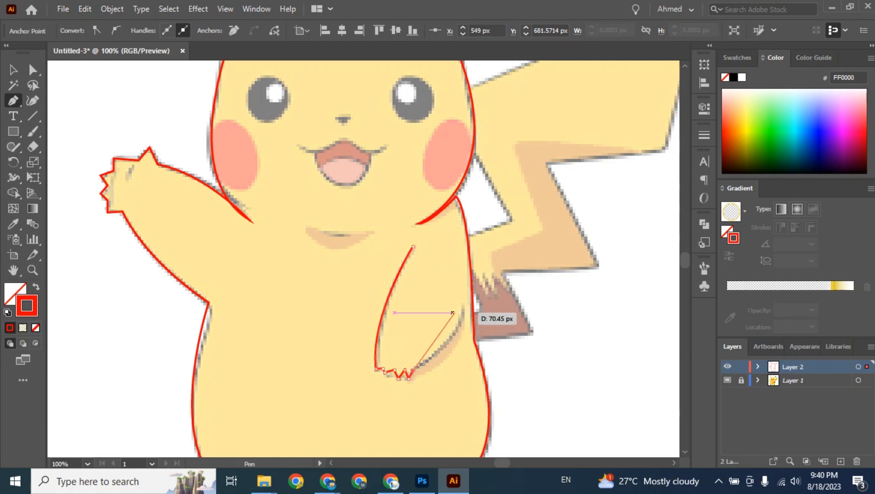
# Curve the path up along the lowered arm's outer edge and end it as an open, deselected path.
pyautogui.moveTo(464, 302); pyautogui.dragTo(463, 267)
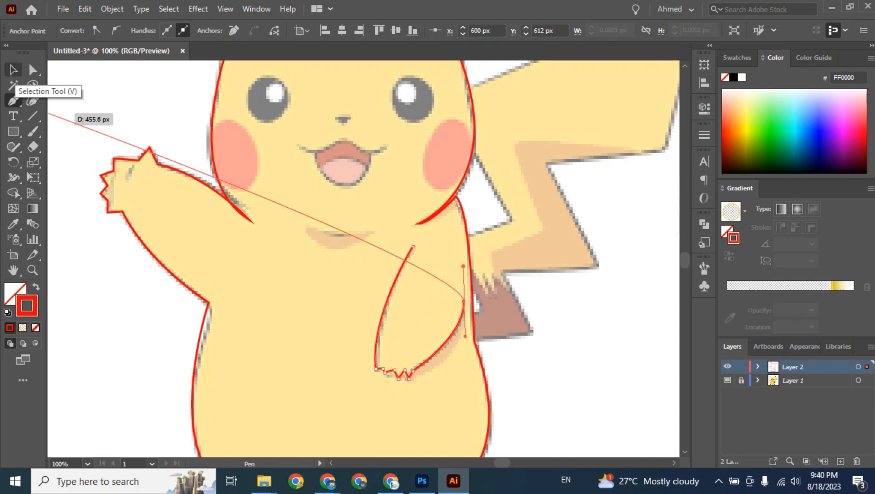
pyautogui.click(13, 69)
pyautogui.hotkey('ctrl', 'shift', 'a')
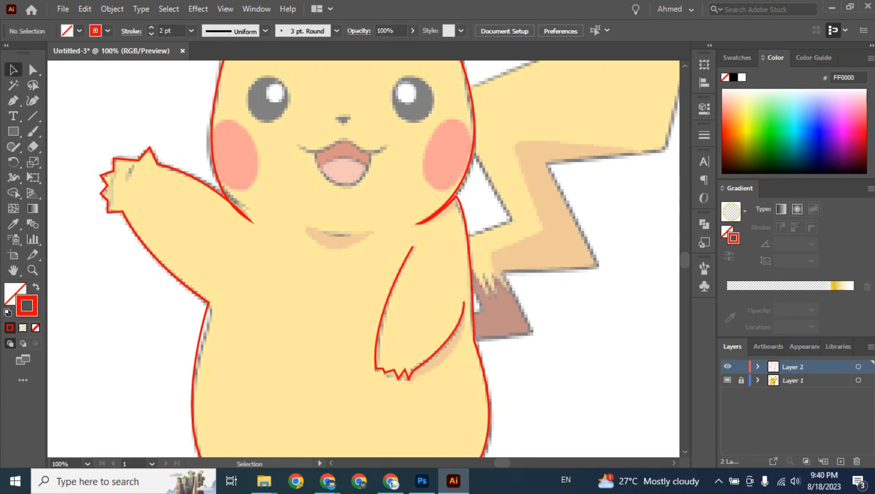
# Trace the upper lip with two curves meeting in a corner at its centre peak, from one smile end to the other.
pyautogui.moveTo(366, 256); pyautogui.dragTo(395, 301)
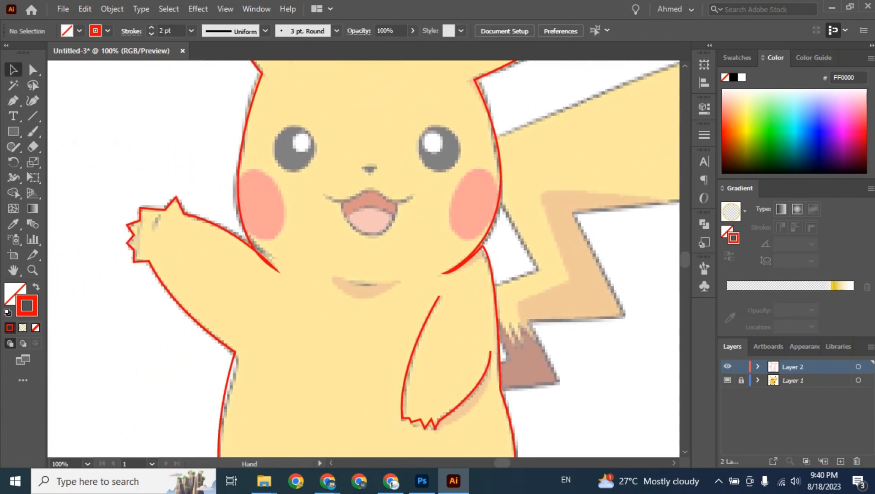
pyautogui.hotkey('ctrl', '+')
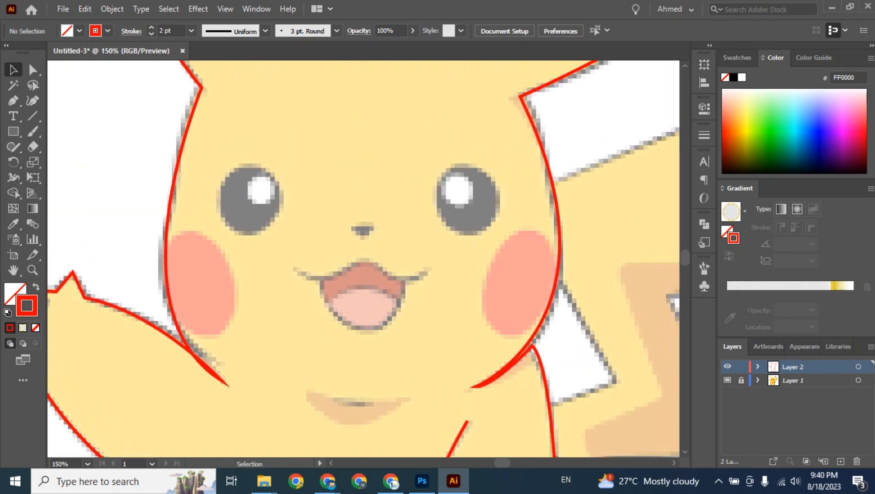
pyautogui.press('p')
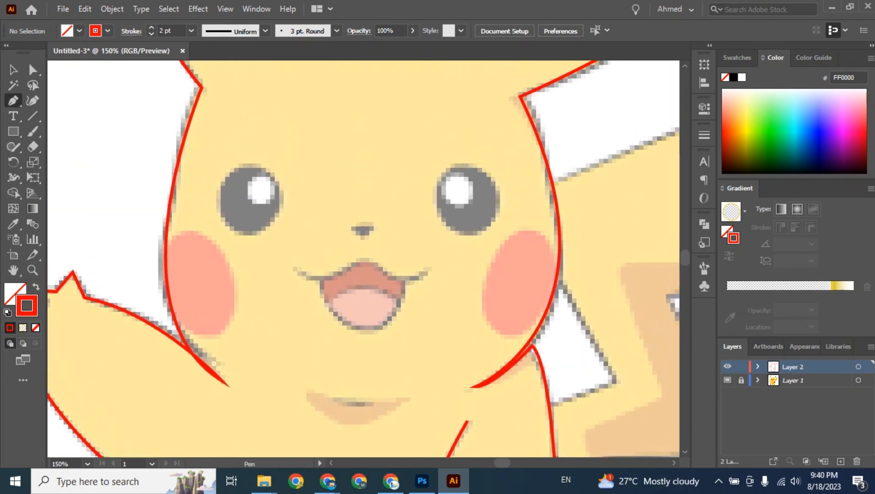
pyautogui.click(293, 267)
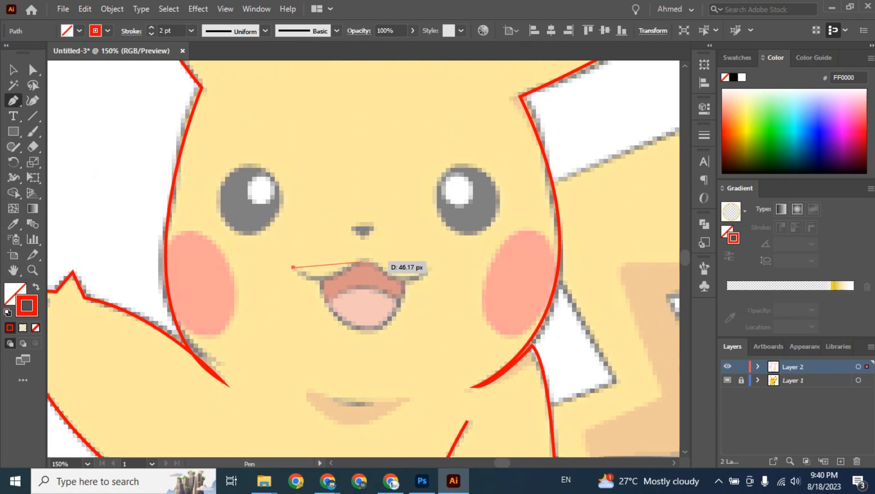
pyautogui.moveTo(362, 261); pyautogui.dragTo(405, 230)
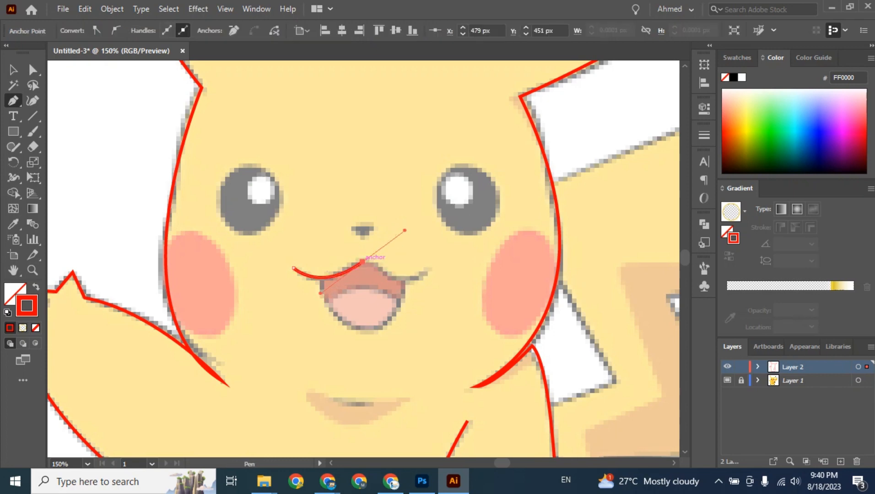
pyautogui.click(363, 262)
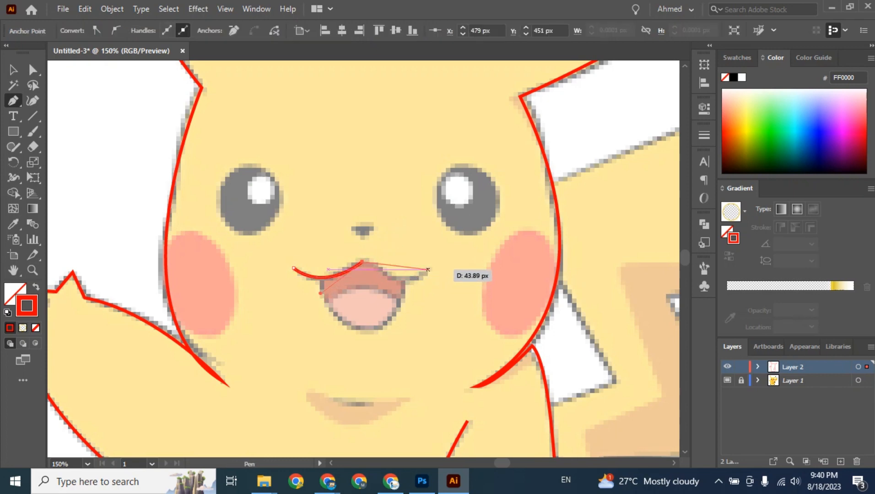
pyautogui.press('shift')
pyautogui.moveTo(428, 269); pyautogui.dragTo(457, 245)
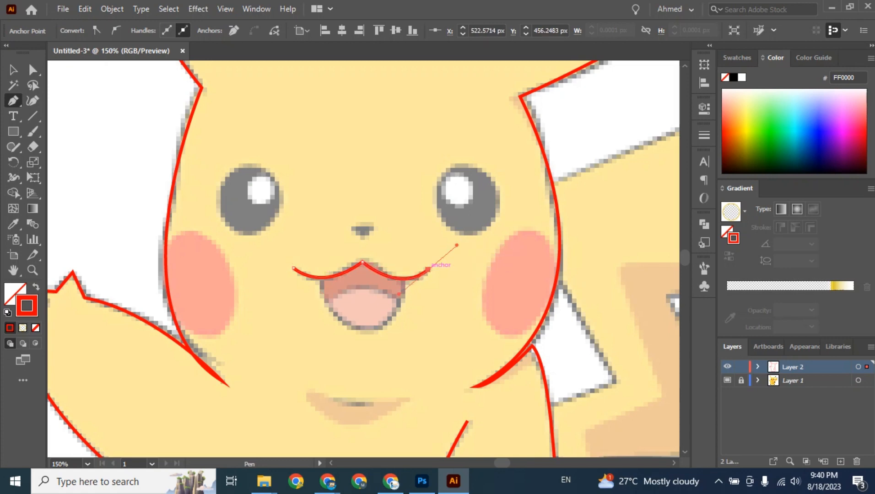
# Expand Layer 2 to list its paths and hide the upper-lip path to uncover the mouth in the reference.
pyautogui.moveTo(428, 270); pyautogui.dragTo(402, 326)
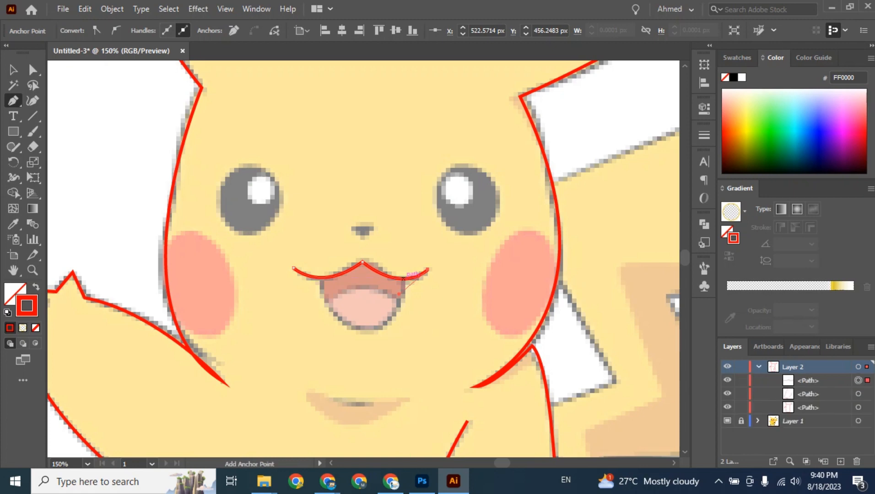
pyautogui.hotkey('ctrl', '+')
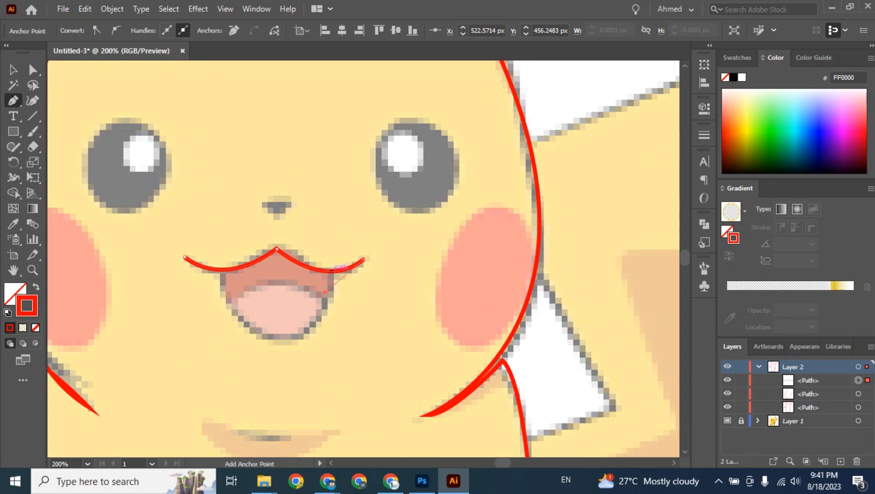
pyautogui.click(332, 270)
pyautogui.click(332, 270)
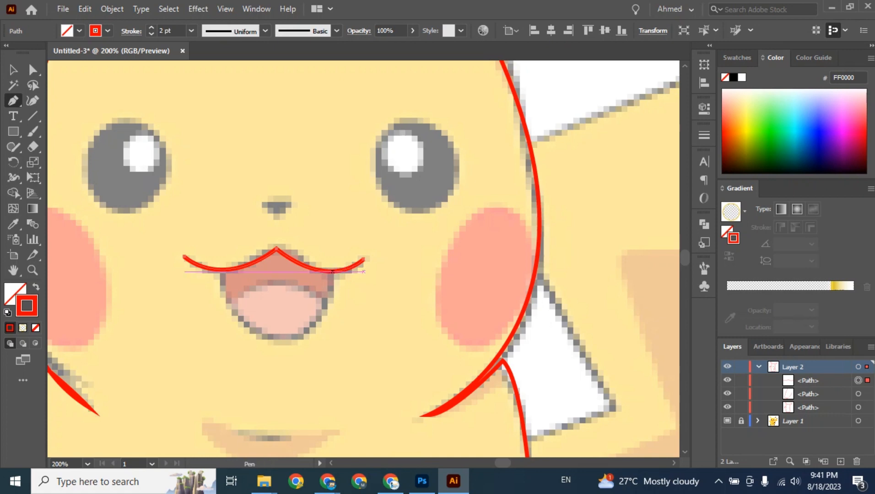
pyautogui.hotkey('ctrl', '3')
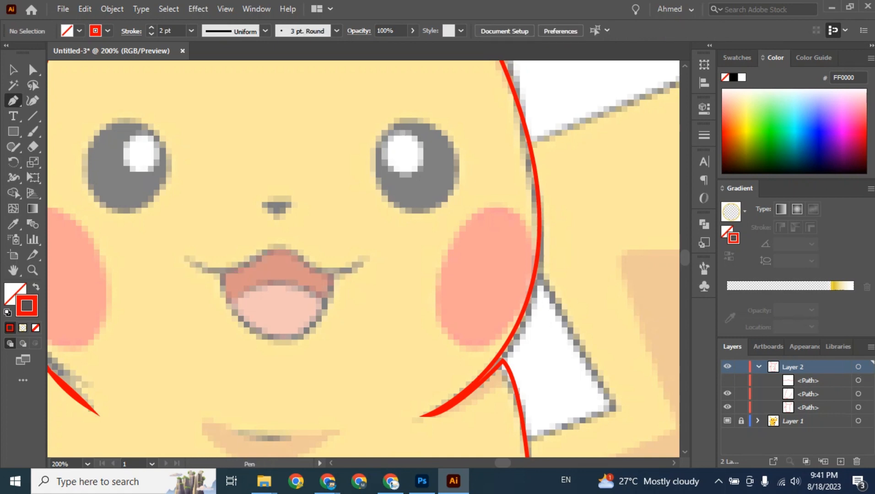
# Trace the lower mouth as a U-shaped curve from one corner through its lowest point to the other, and hide the path.
pyautogui.click(328, 271)
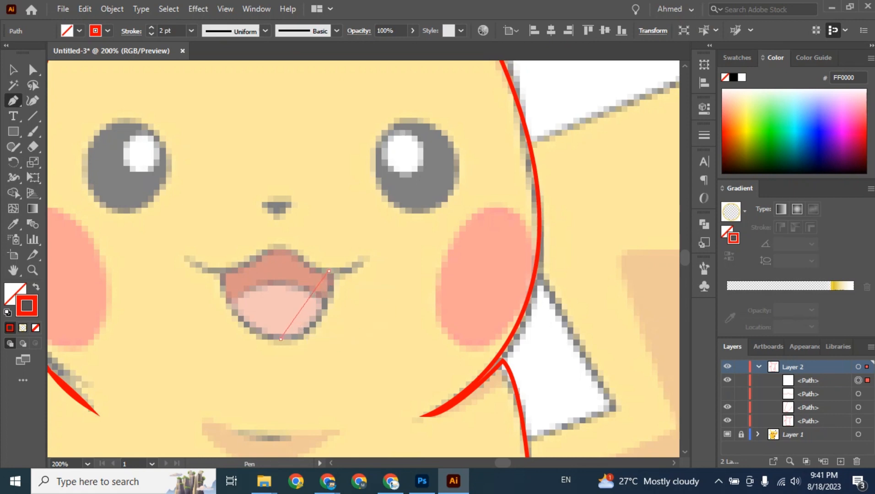
pyautogui.moveTo(281, 339)
pyautogui.mouseDown()
pyautogui.moveTo(318, 366)
pyautogui.moveTo(318, 348)
pyautogui.moveTo(336, 341)
pyautogui.mouseUp()
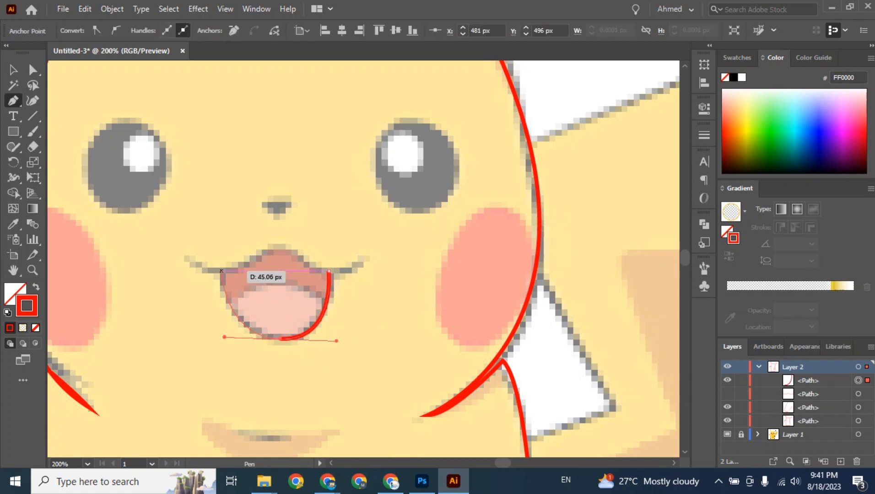
pyautogui.moveTo(222, 271); pyautogui.dragTo(221, 272)
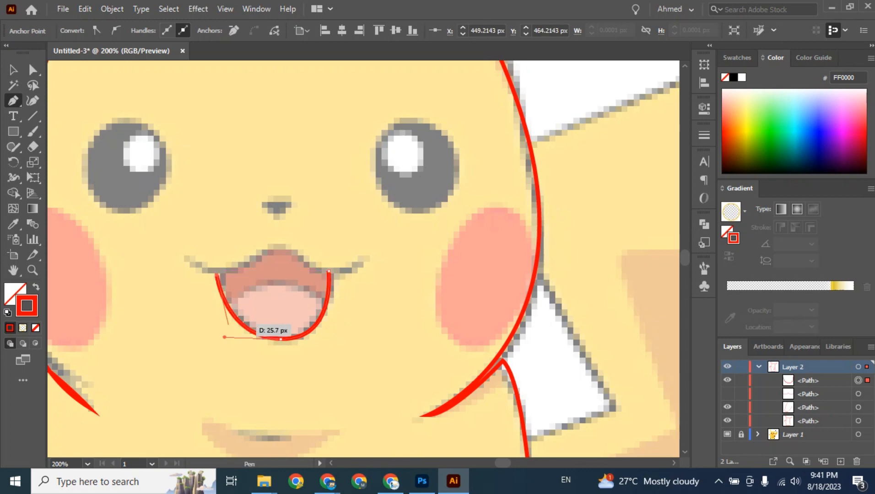
pyautogui.moveTo(281, 340)
pyautogui.mouseDown()
pyautogui.moveTo(326, 346)
pyautogui.moveTo(247, 282)
pyautogui.moveTo(219, 276)
pyautogui.moveTo(219, 259)
pyautogui.mouseUp()
pyautogui.press('ctrl')
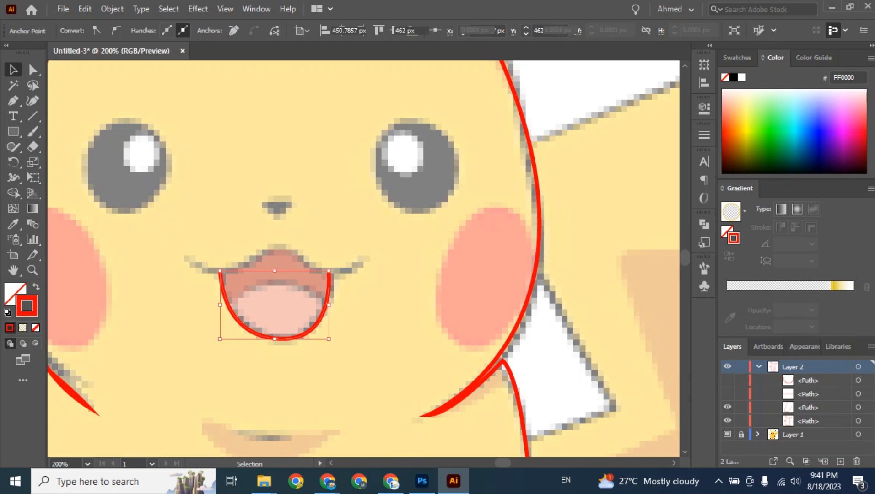
pyautogui.hotkey('ctrl', '3')
# Trace the tongue's upper edge with one arc across the mouth, and show the two hidden mouth paths again.
pyautogui.press('p')
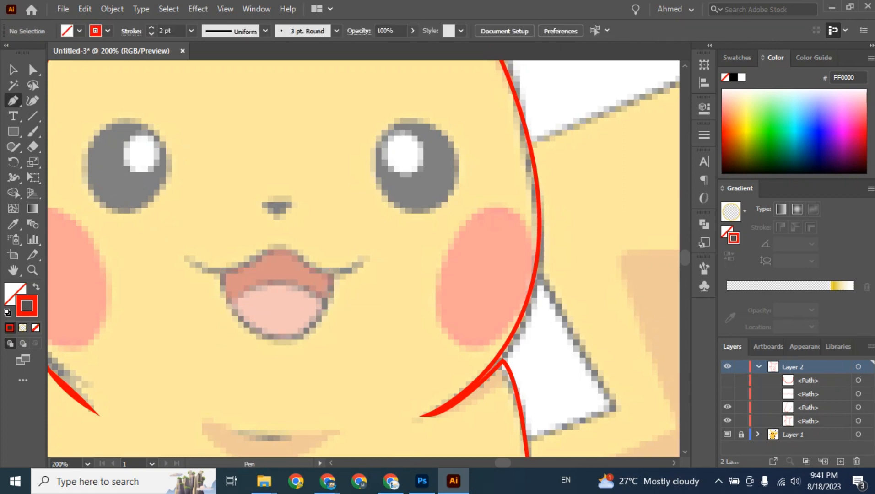
pyautogui.moveTo(231, 304); pyautogui.dragTo(371, 350)
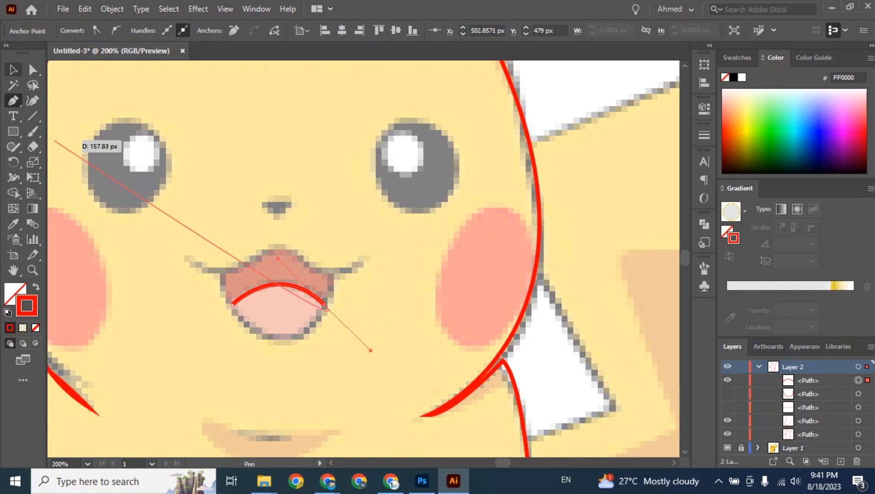
pyautogui.press('v')
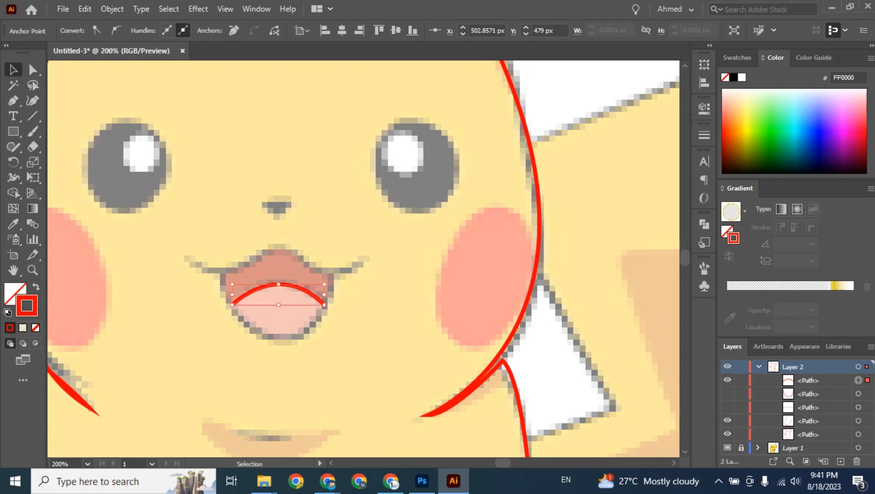
pyautogui.click(727, 393)
pyautogui.click(727, 407)
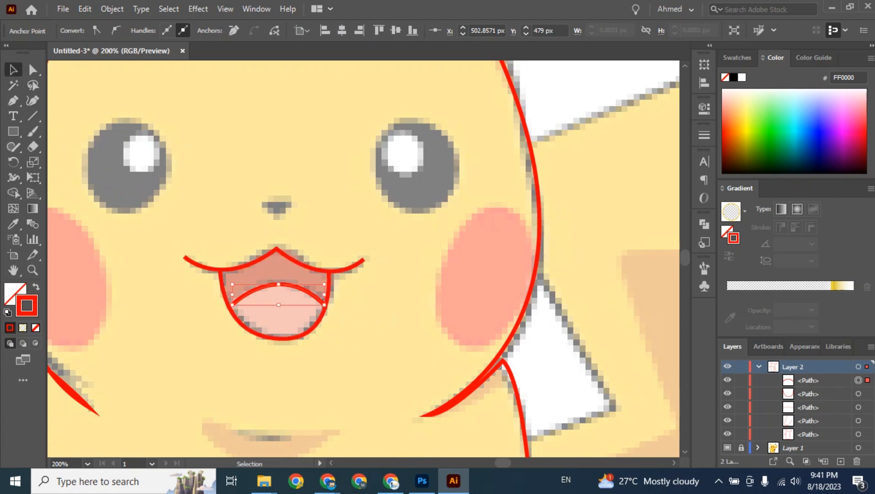
# Hide the reference image on Layer 1 to check the traced mouth and arm together with the body outline.
pyautogui.press('a')
pyautogui.hotkey('ctrl', '-')
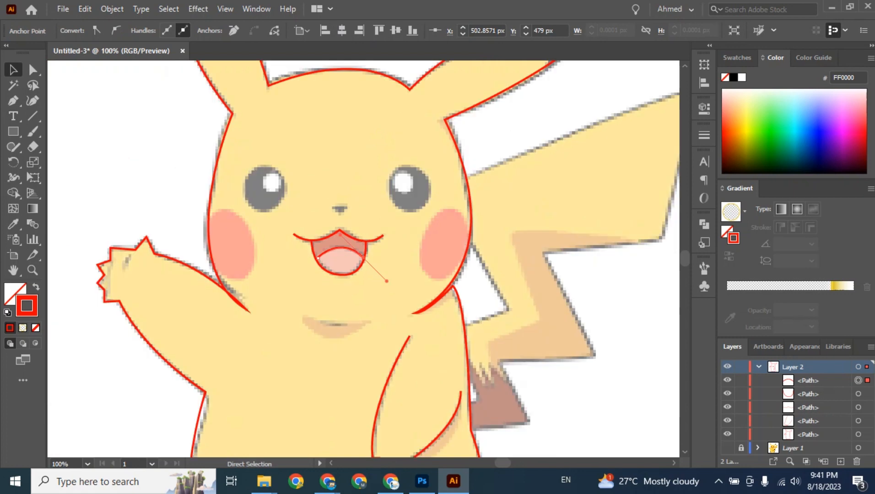
pyautogui.click(727, 448)
pyautogui.press('v')
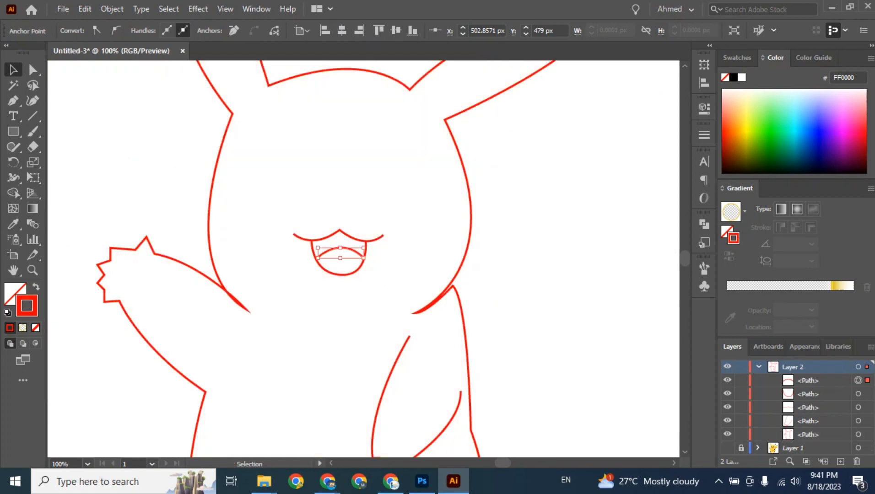
# Deselect the tongue path, look over the face outline, and show the reference image on Layer 1 again.
pyautogui.hotkey('ctrl', 'shift', 'a')
pyautogui.scroll(2, 341, 257)
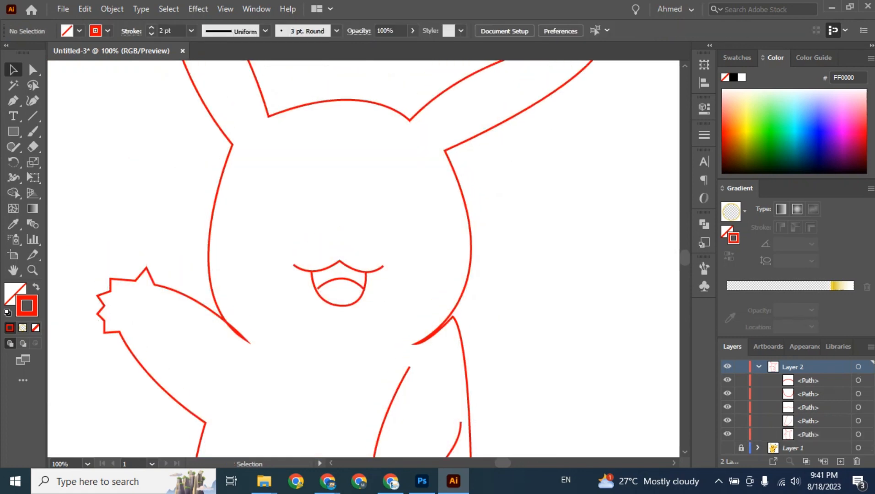
pyautogui.scroll(2, 341, 256)
pyautogui.scroll(-3, 341, 256)
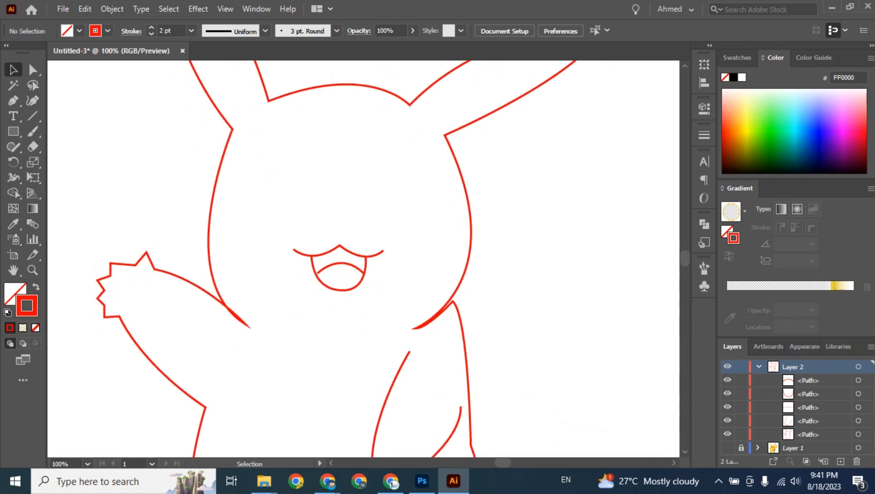
pyautogui.click(727, 448)
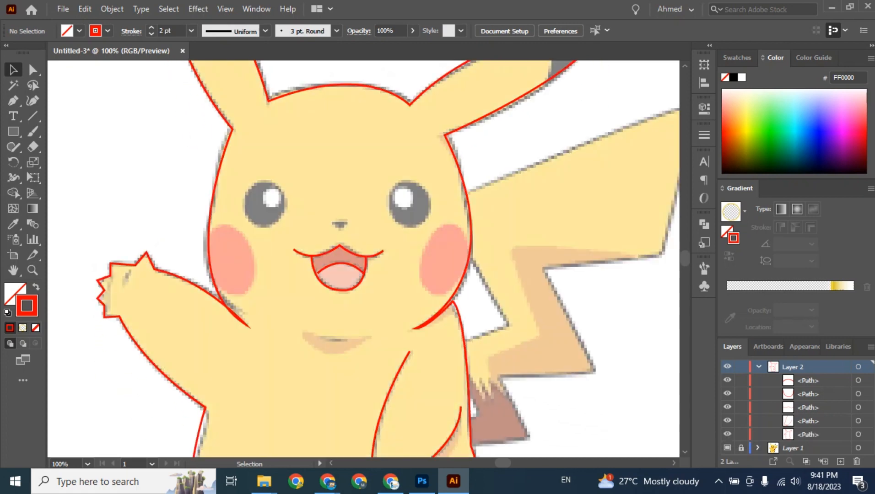
# Outline Pikachu's left eye with an ellipse and its white highlight with a smaller circle, centred on the highlight.
pyautogui.hotkey('ctrl', '=')
pyautogui.hotkey('ctrl', '=')
pyautogui.scroll(3, 364, 259)
pyautogui.hscroll(-6, 363, 259)
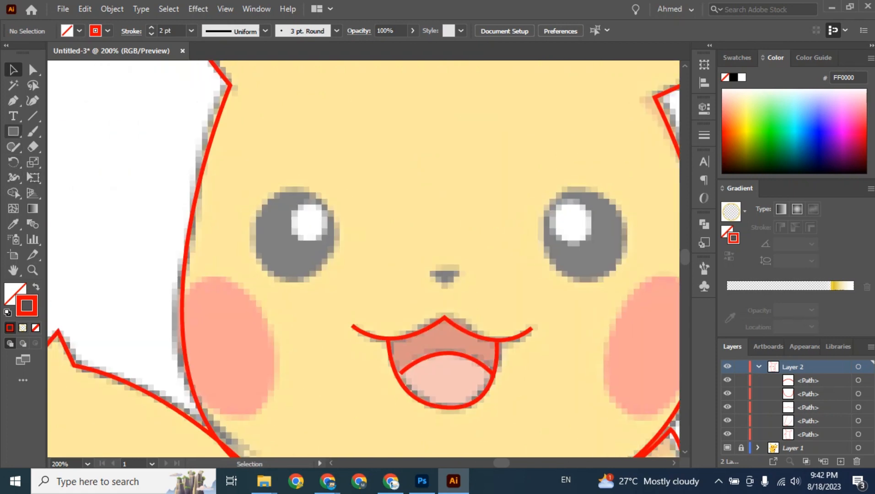
pyautogui.click(14, 131)
pyautogui.click(71, 163)
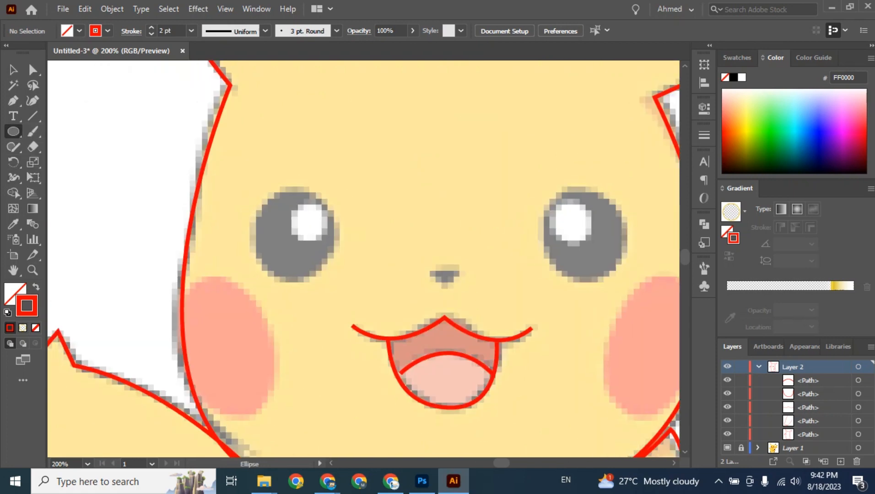
pyautogui.moveTo(250, 188); pyautogui.dragTo(336, 279)
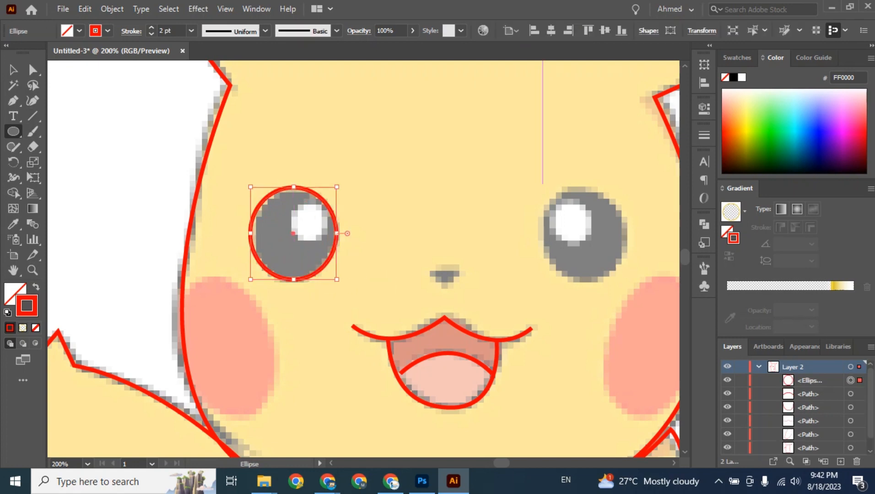
pyautogui.moveTo(294, 207); pyautogui.dragTo(330, 241)
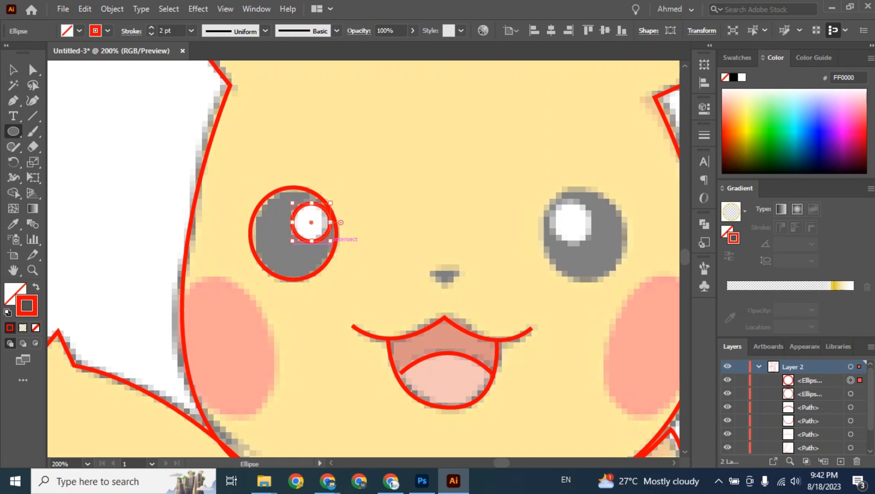
pyautogui.press('v')
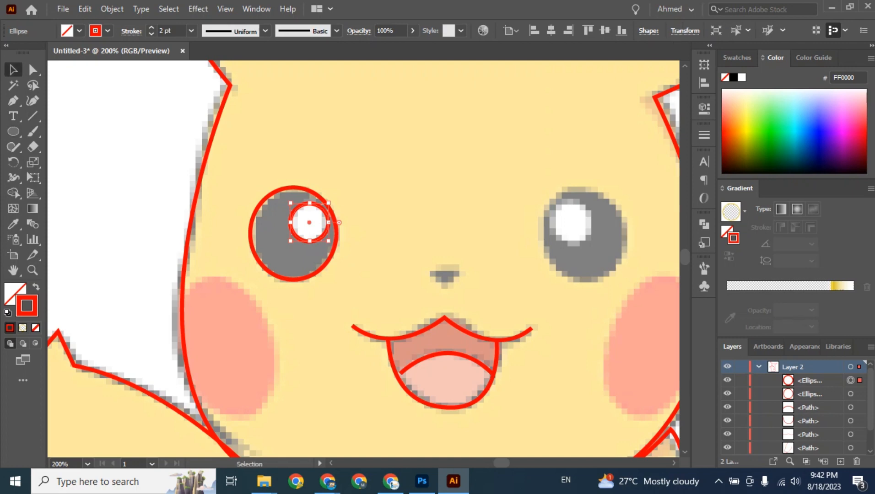
pyautogui.hotkey('ctrl', 'shift', 'a')
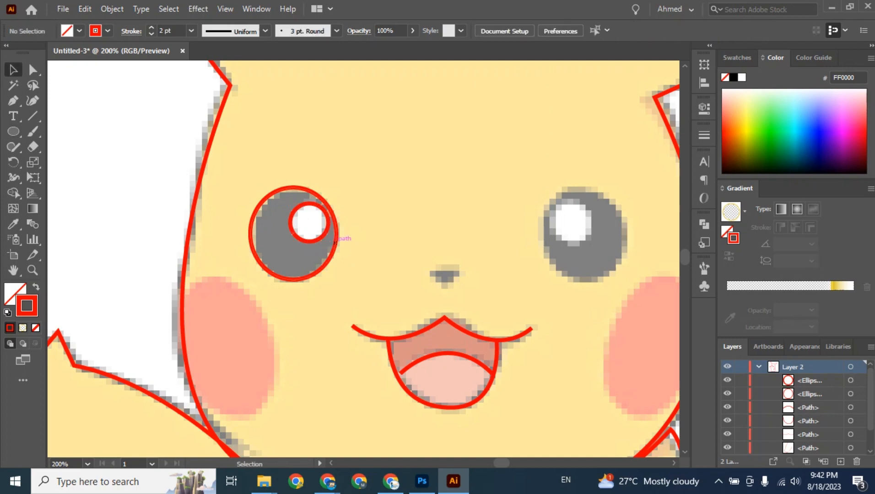
# Duplicate the eye ellipse and the highlight circle, placing the copies over the right eye and its highlight.
pyautogui.click(336, 235)
pyautogui.click(347, 234)
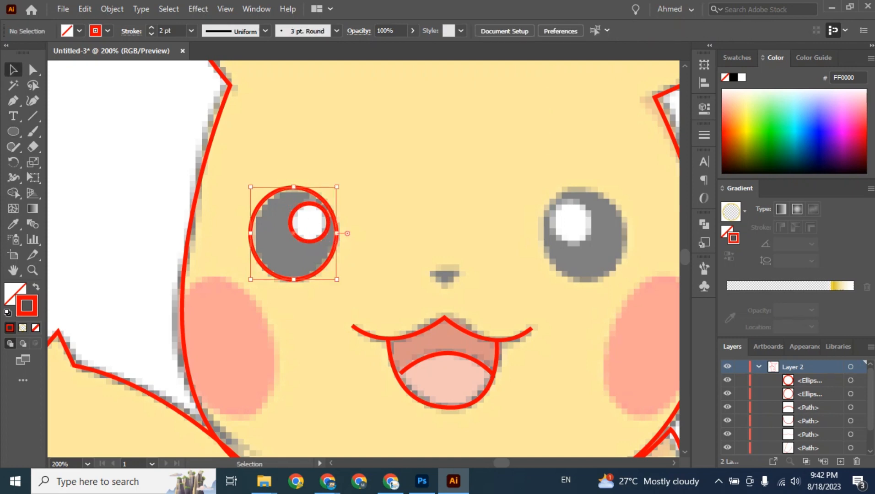
pyautogui.click(335, 244)
pyautogui.moveTo(337, 235); pyautogui.dragTo(583, 233)
pyautogui.hotkey('ctrl', 'shift', 'a')
pyautogui.click(291, 223)
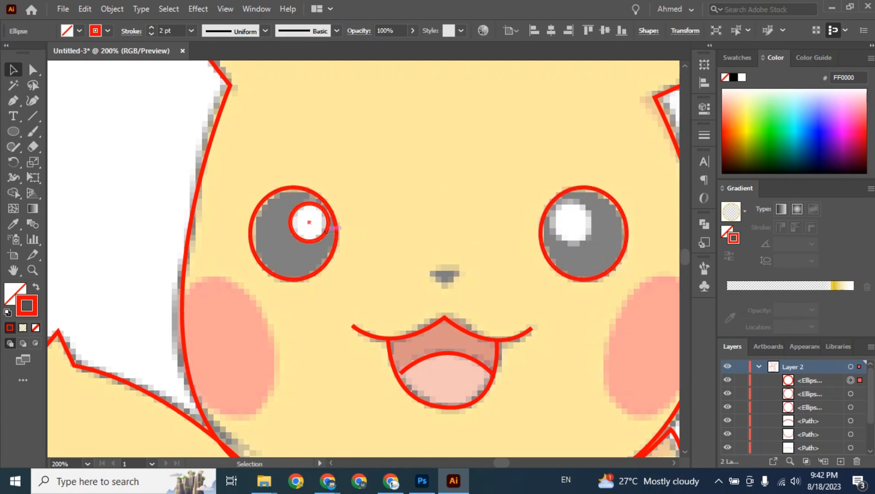
pyautogui.moveTo(290, 223); pyautogui.dragTo(572, 223)
pyautogui.hotkey('ctrl', 'shift', 'a')
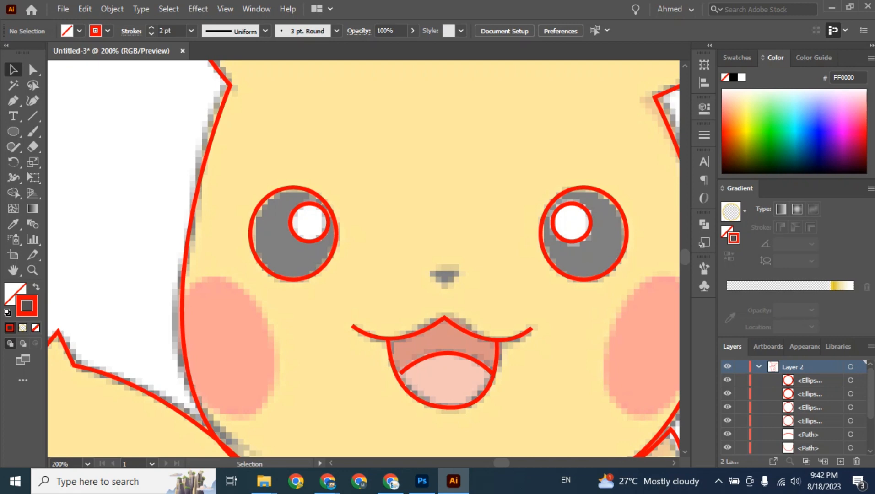
# Trace the nose as a closed, downward-pointing triangle with the Pen tool and deselect it.
pyautogui.press('p')
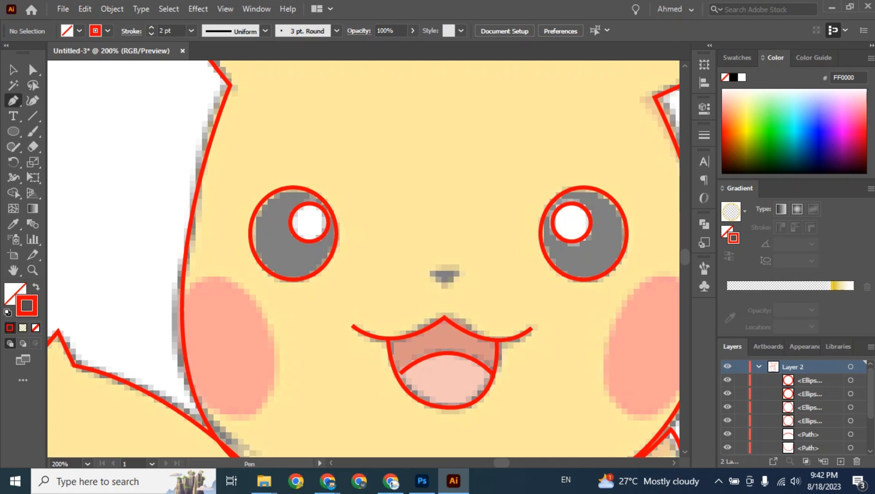
pyautogui.click(427, 269)
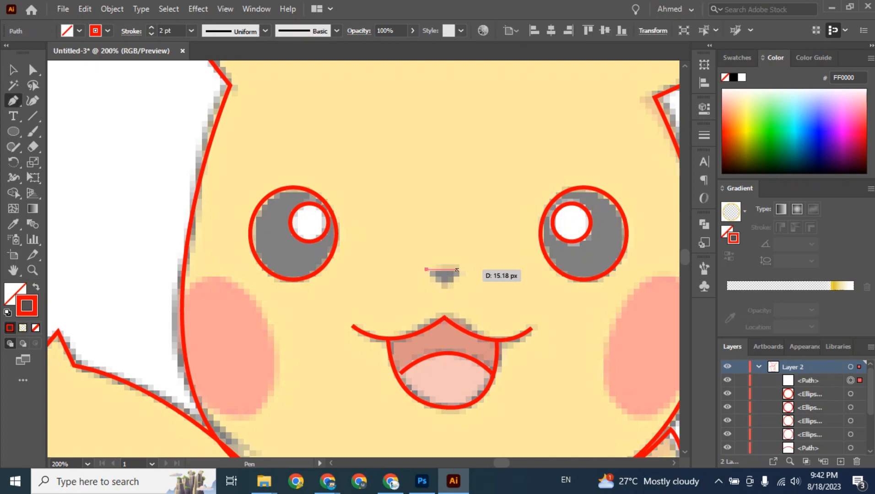
pyautogui.click(463, 270)
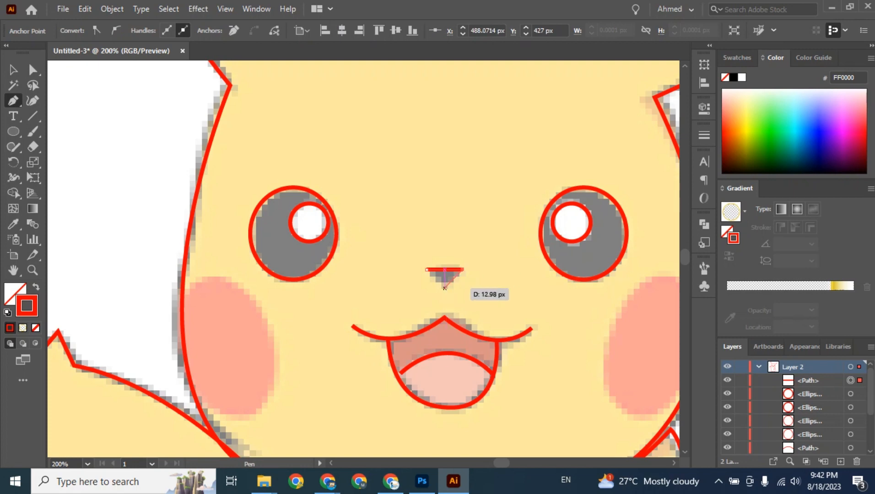
pyautogui.click(444, 287)
pyautogui.click(426, 270)
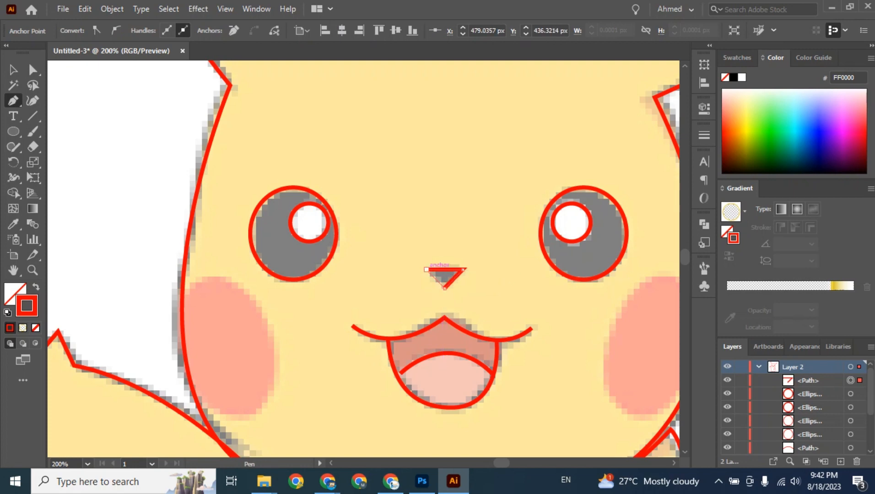
pyautogui.press('v')
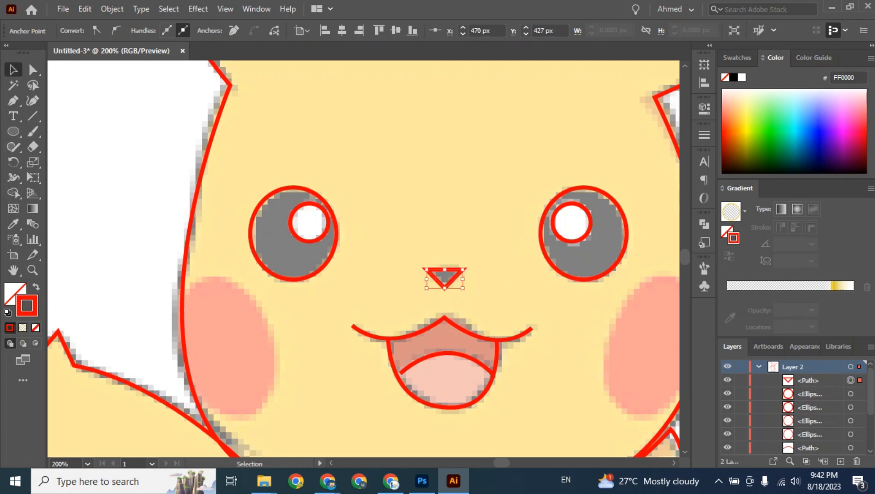
pyautogui.hotkey('ctrl', 'shift', 'a')
# Try to outline the right cheek with an ellipse, enlarged to about 47 by 71 px to cover the pink area.
pyautogui.hotkey('ctrl', '-')
pyautogui.hotkey('ctrl', '-')
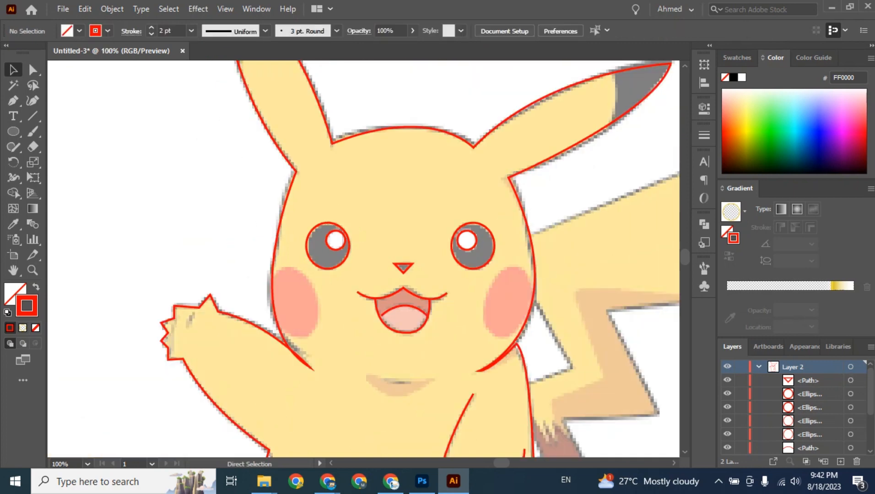
pyautogui.hotkey('ctrl', '-')
pyautogui.hotkey('ctrl', '+')
pyautogui.hotkey('ctrl', '+')
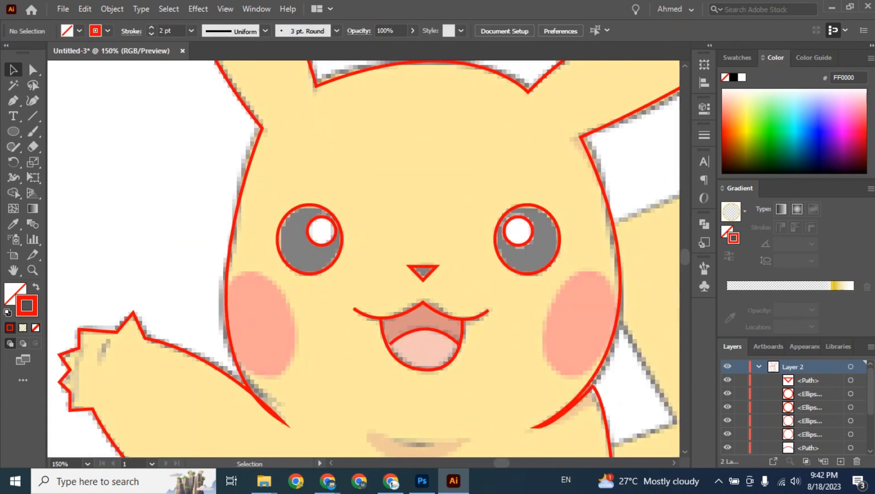
pyautogui.moveTo(403, 256); pyautogui.dragTo(317, 184)
pyautogui.click(13, 131)
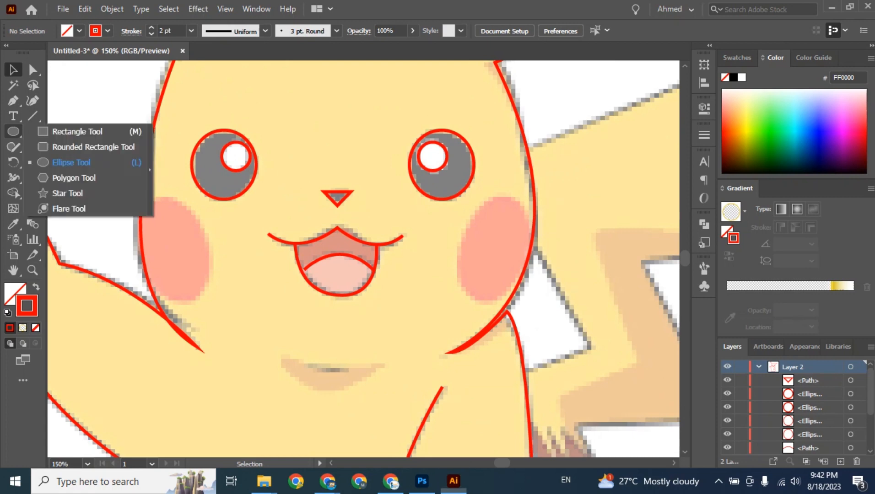
pyautogui.click(71, 163)
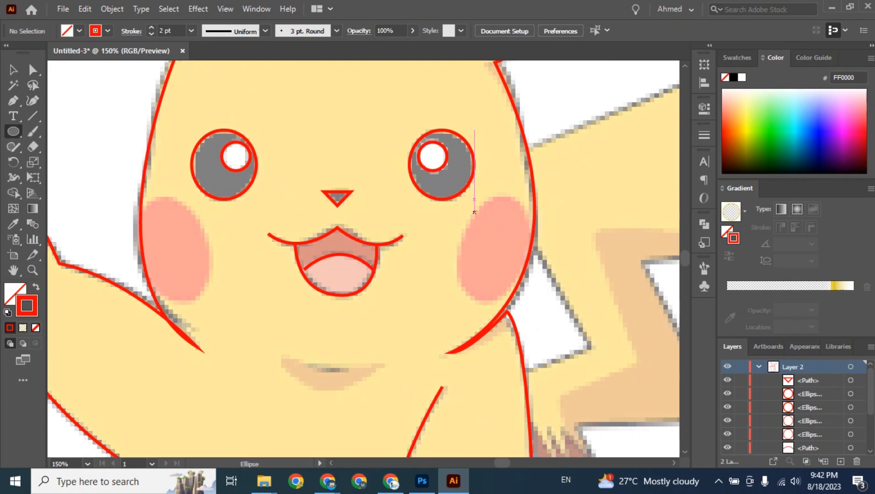
pyautogui.moveTo(471, 195)
pyautogui.mouseDown()
pyautogui.moveTo(490, 206)
pyautogui.moveTo(519, 299)
pyautogui.moveTo(527, 281)
pyautogui.mouseUp()
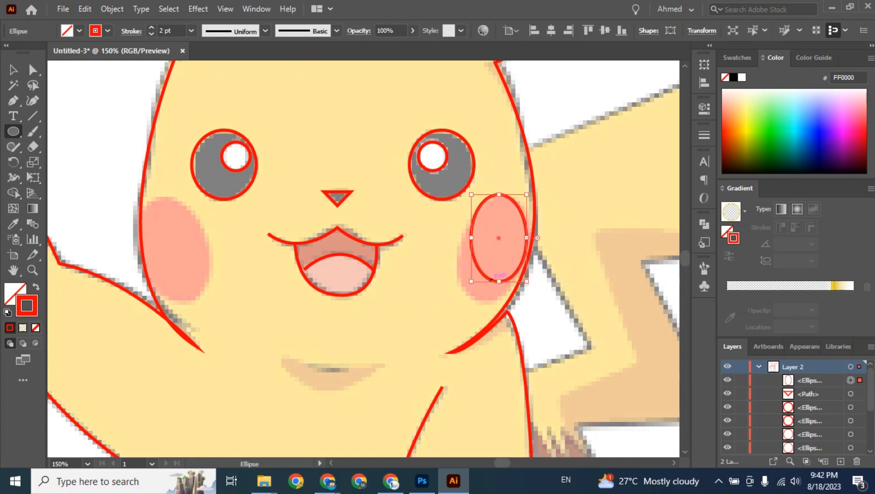
pyautogui.hotkey('ctrl', '=')
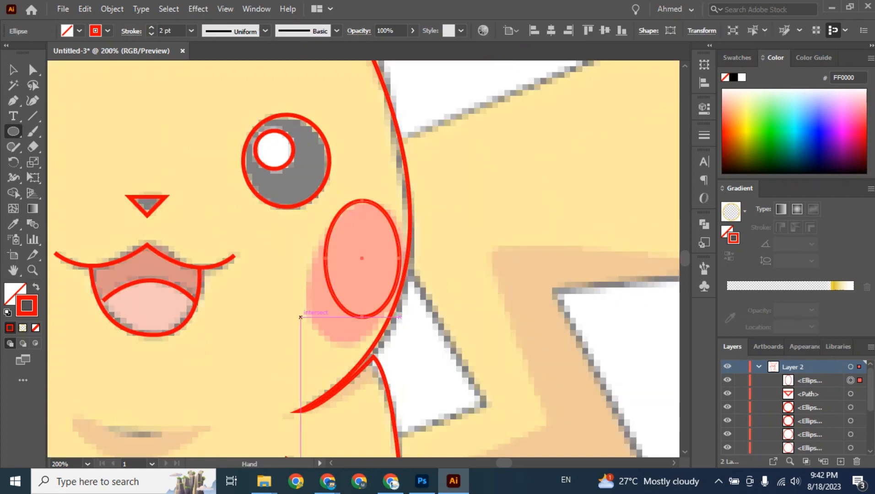
pyautogui.moveTo(303, 312); pyautogui.dragTo(371, 220)
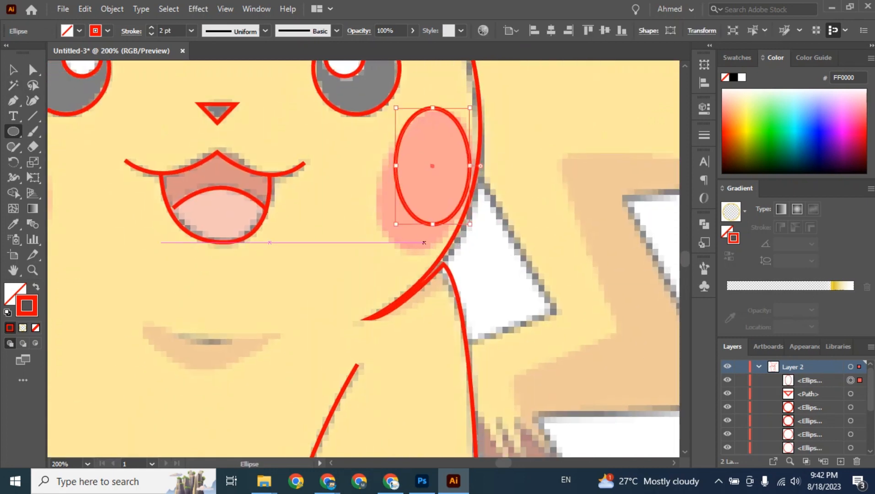
pyautogui.moveTo(388, 109); pyautogui.dragTo(469, 232)
pyautogui.moveTo(388, 232); pyautogui.dragTo(375, 250)
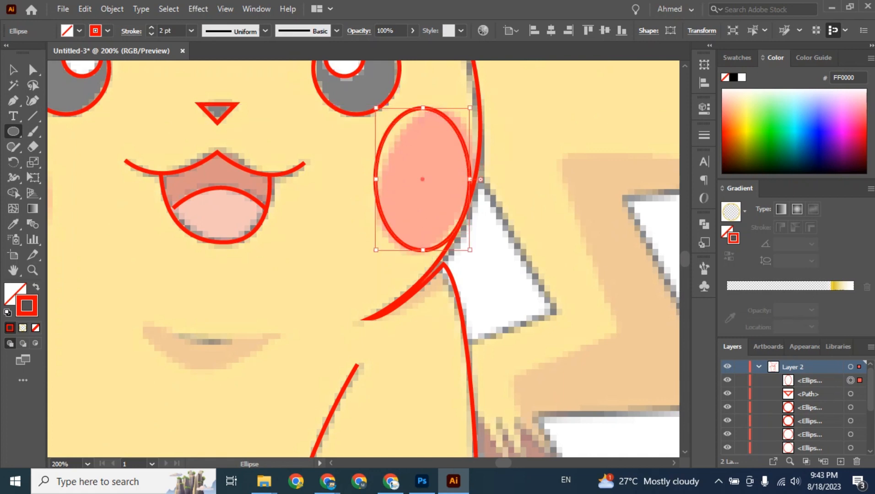
# Try to fit the upper curve of the cheek ellipse to the reference by adjusting its top anchor's direction handle.
pyautogui.press('a')
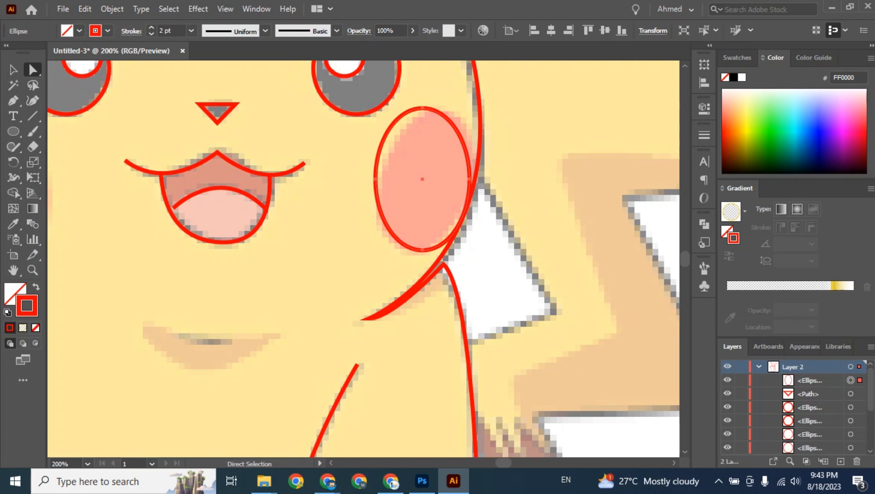
pyautogui.moveTo(427, 179); pyautogui.dragTo(439, 179)
pyautogui.hotkey('ctrl', 'z')
pyautogui.click(423, 109)
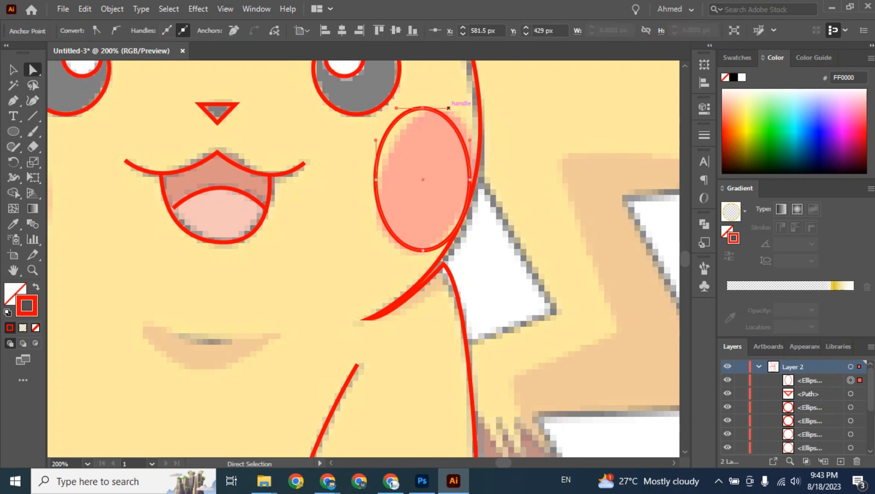
pyautogui.moveTo(448, 108); pyautogui.dragTo(439, 104)
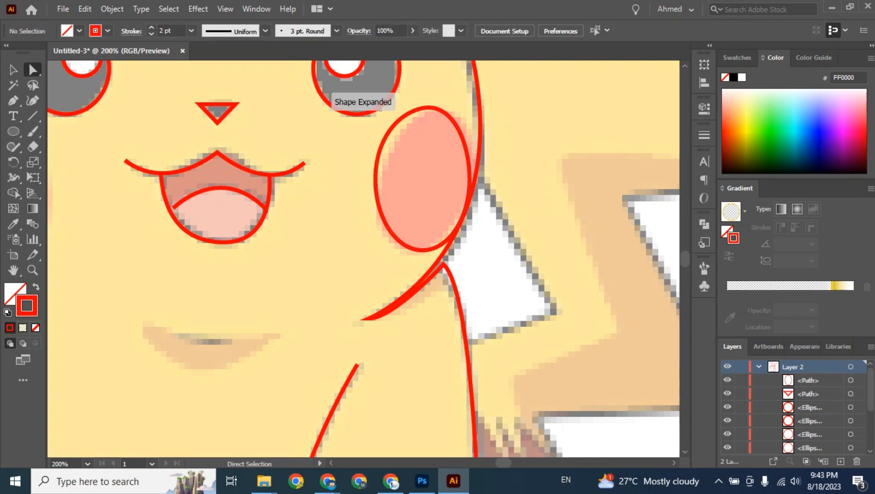
pyautogui.click(423, 108)
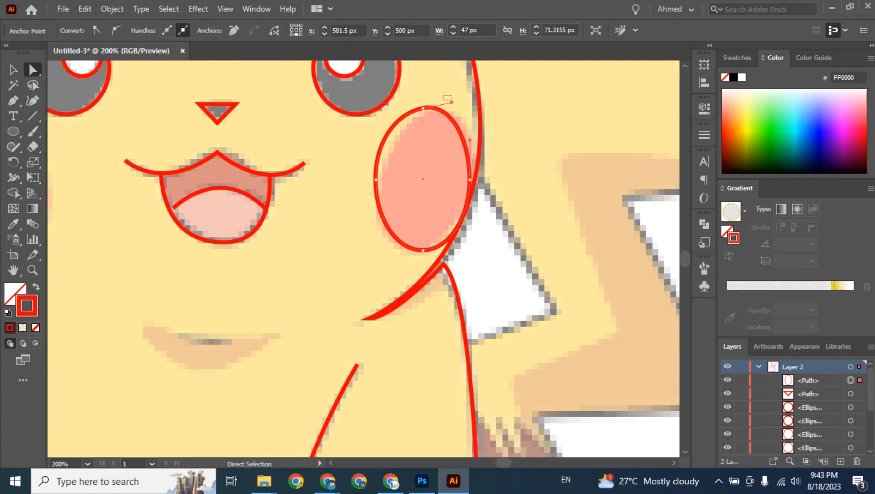
pyautogui.click(448, 98)
# Try to reshape the sides of the cheek ellipse through its side anchors' handles, and delete the ellipse.
pyautogui.hotkey('ctrl', '+')
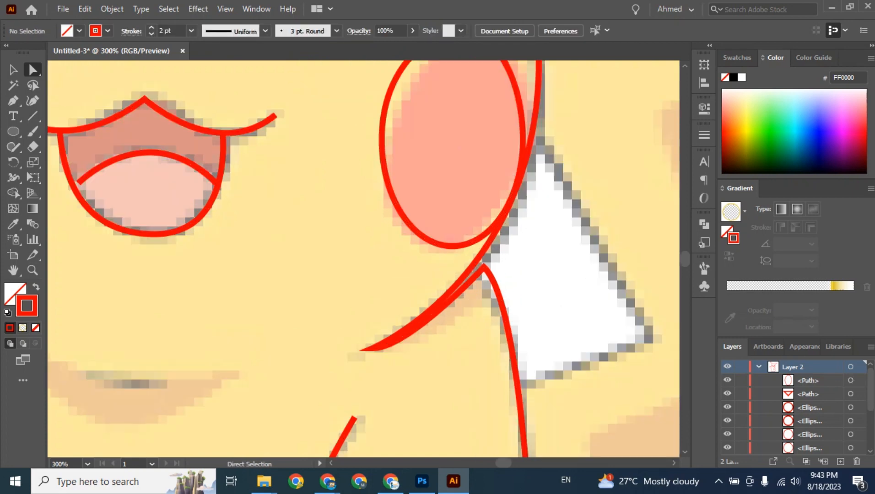
pyautogui.moveTo(448, 98); pyautogui.dragTo(346, 234)
pyautogui.click(392, 186)
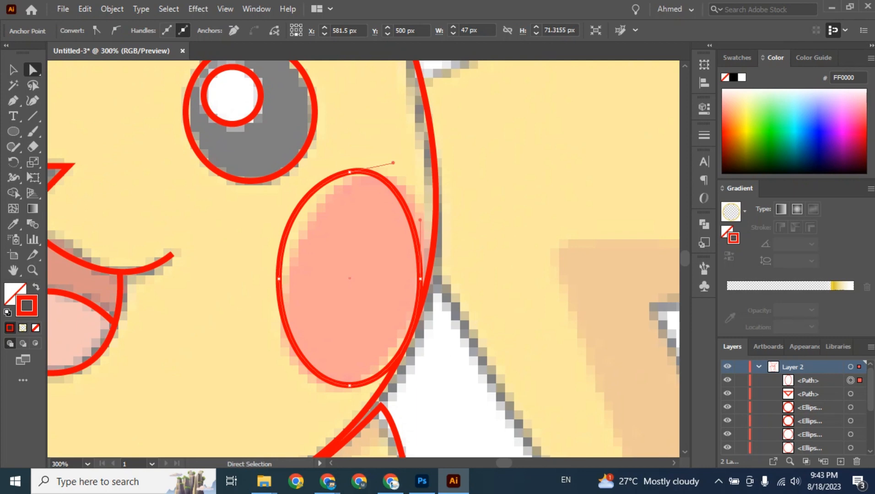
pyautogui.moveTo(420, 220); pyautogui.dragTo(443, 217)
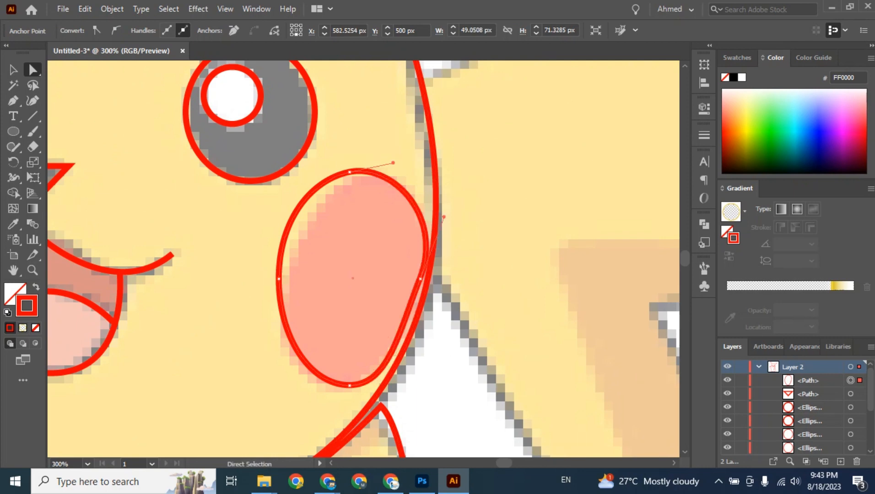
pyautogui.click(279, 278)
pyautogui.moveTo(279, 220)
pyautogui.mouseDown()
pyautogui.moveTo(309, 220)
pyautogui.moveTo(291, 223)
pyautogui.mouseUp()
pyautogui.press('Delete')
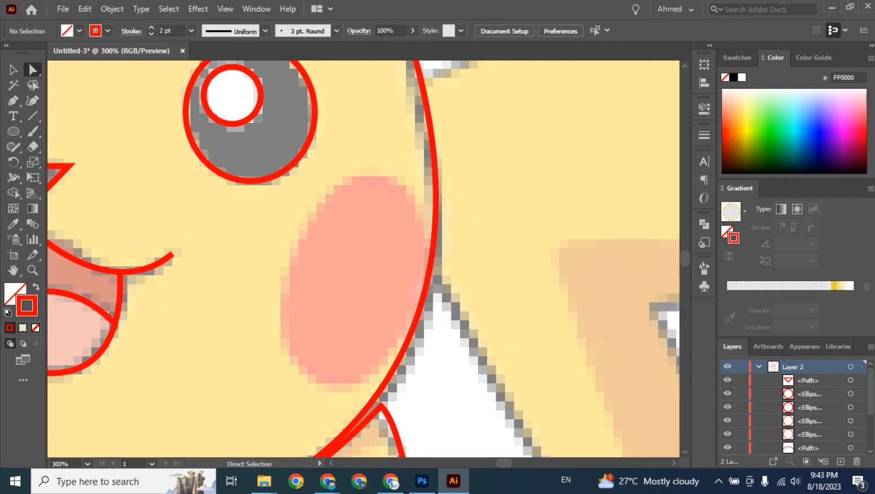
# Start a Pen path for the right cheek with an anchor on its upper edge.
pyautogui.press('p')
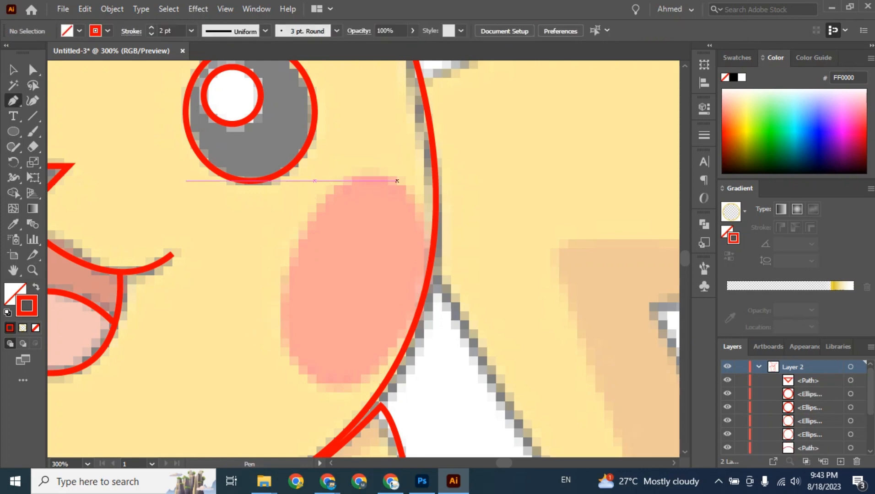
pyautogui.click(396, 181)
# Try to trace the cheek's inner side down to its lower edge with a single segment, and undo the attempts.
pyautogui.click(324, 382)
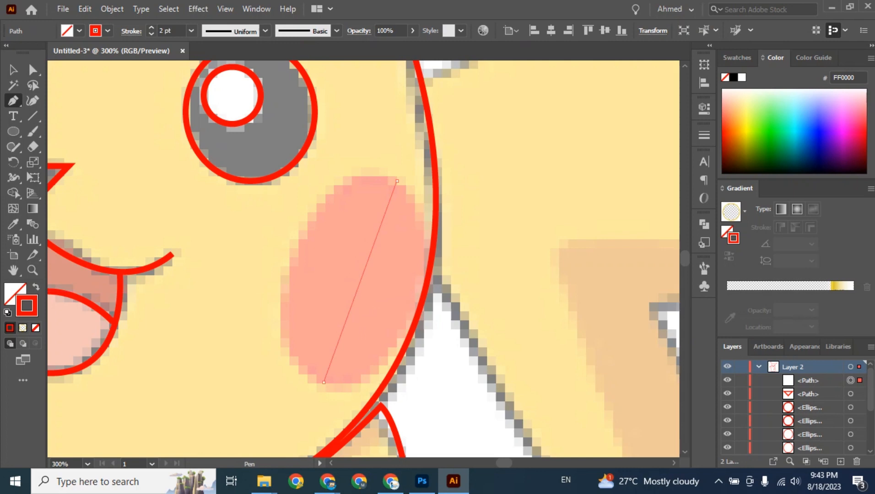
pyautogui.moveTo(324, 382); pyautogui.dragTo(486, 447)
pyautogui.moveTo(438, 360); pyautogui.dragTo(438, 360)
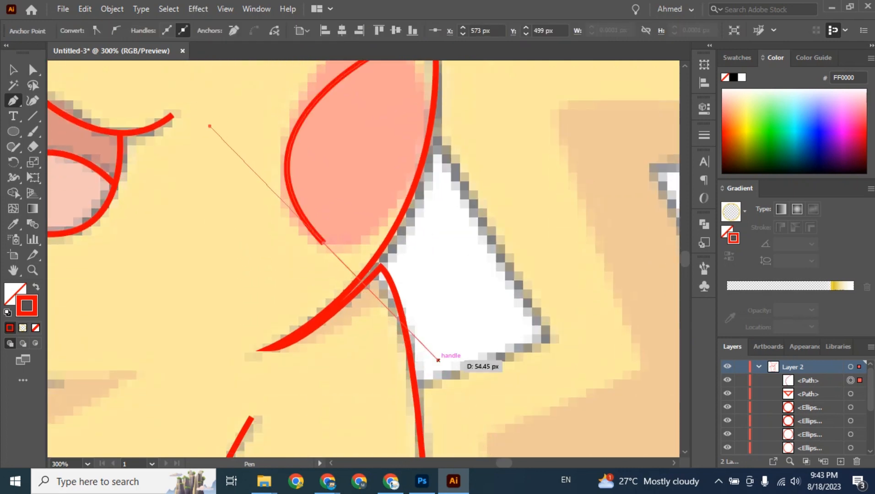
pyautogui.hotkey('ctrl', '-')
pyautogui.scroll(3, 411, 334)
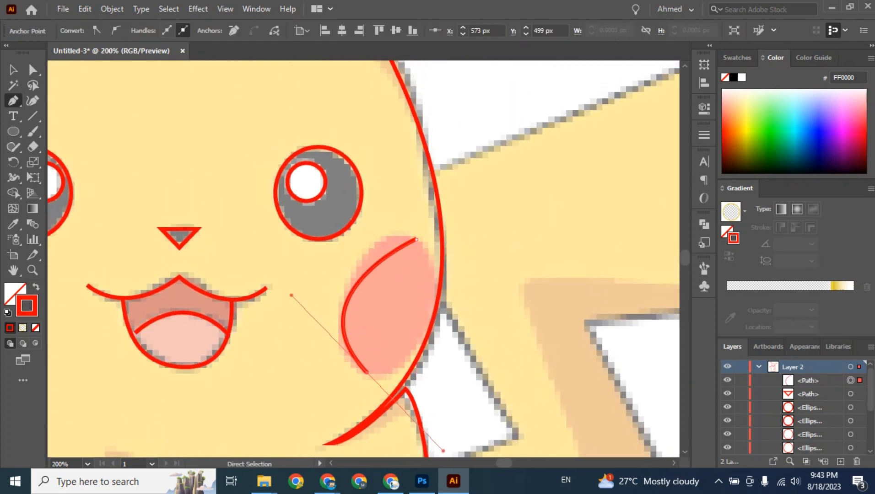
pyautogui.hotkey('ctrl', '-')
pyautogui.hotkey('ctrl', 'z')
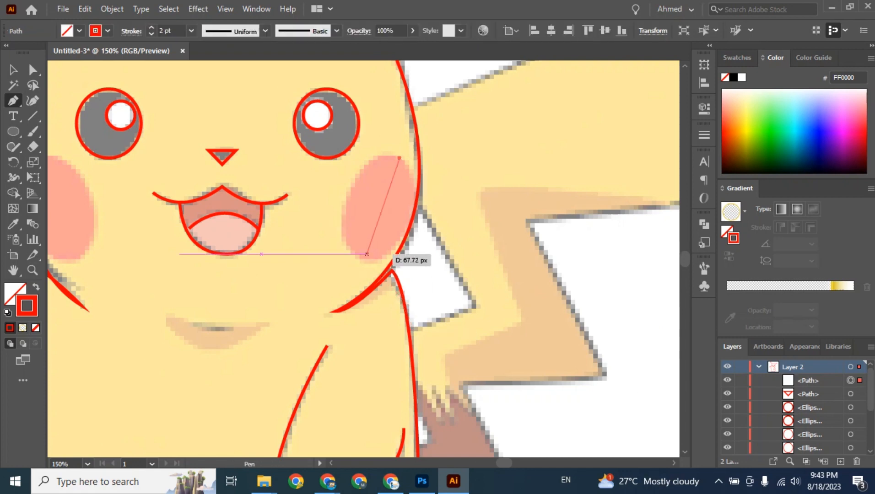
pyautogui.moveTo(366, 260); pyautogui.dragTo(426, 363)
pyautogui.hotkey('ctrl', 'z')
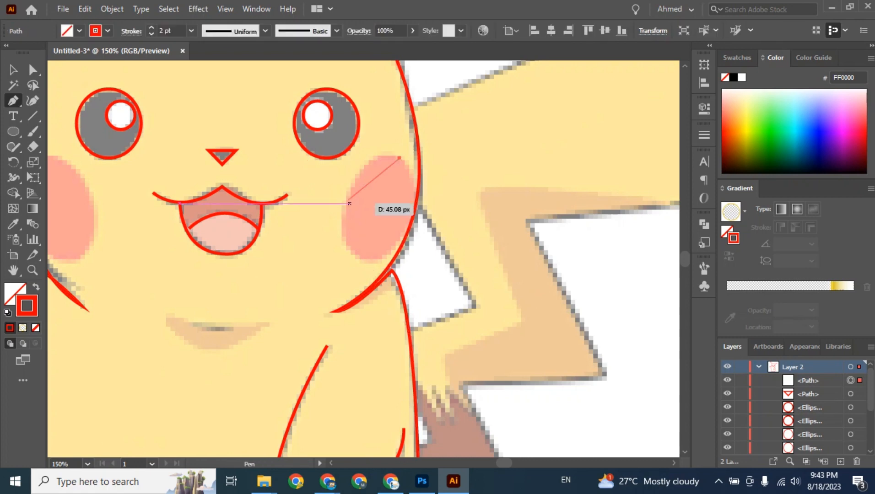
# Trace the right cheek as a closed path with curved segments through its inner side and lower tip, back to the starting anchor.
pyautogui.moveTo(348, 203); pyautogui.dragTo(417, 279)
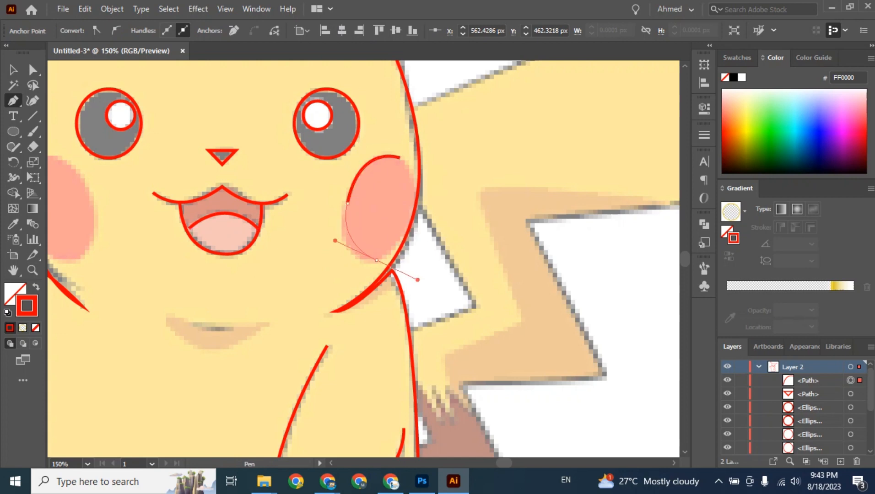
pyautogui.click(376, 260)
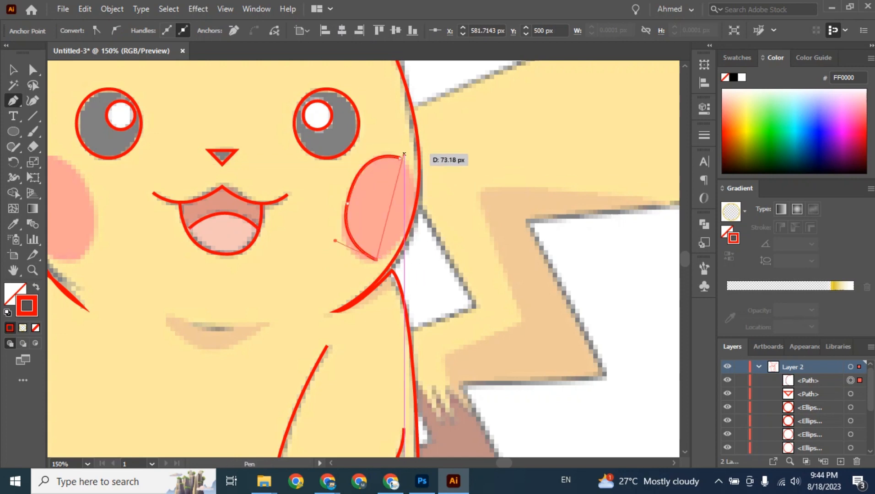
pyautogui.moveTo(400, 158); pyautogui.dragTo(415, 191)
pyautogui.moveTo(375, 115); pyautogui.dragTo(387, 115)
pyautogui.hotkey('ctrl', 'z')
pyautogui.hotkey('ctrl', 'z')
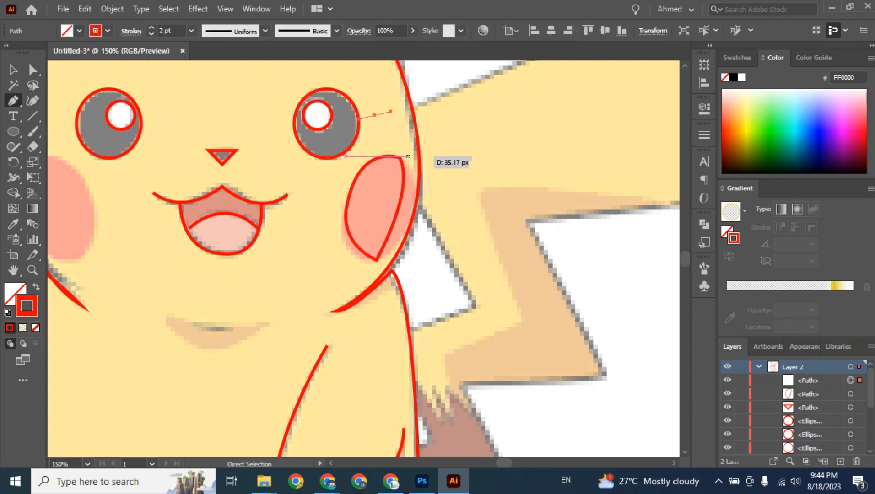
pyautogui.moveTo(399, 158); pyautogui.dragTo(442, 201)
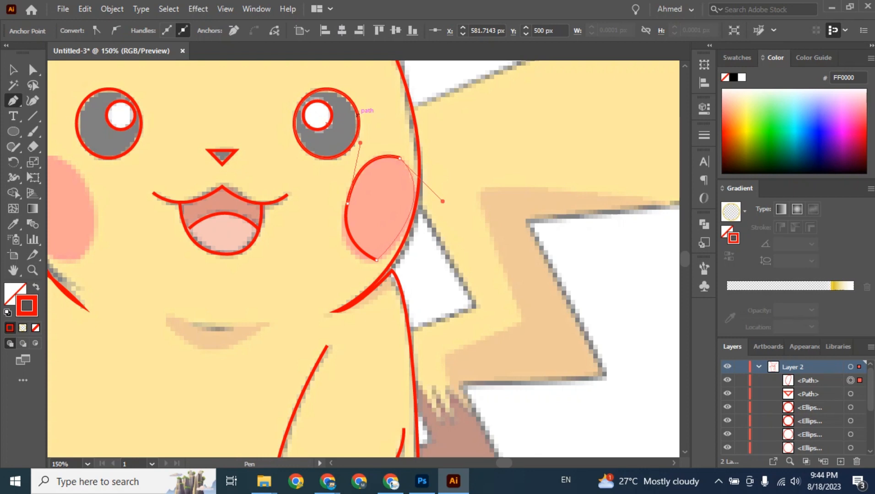
pyautogui.press('v')
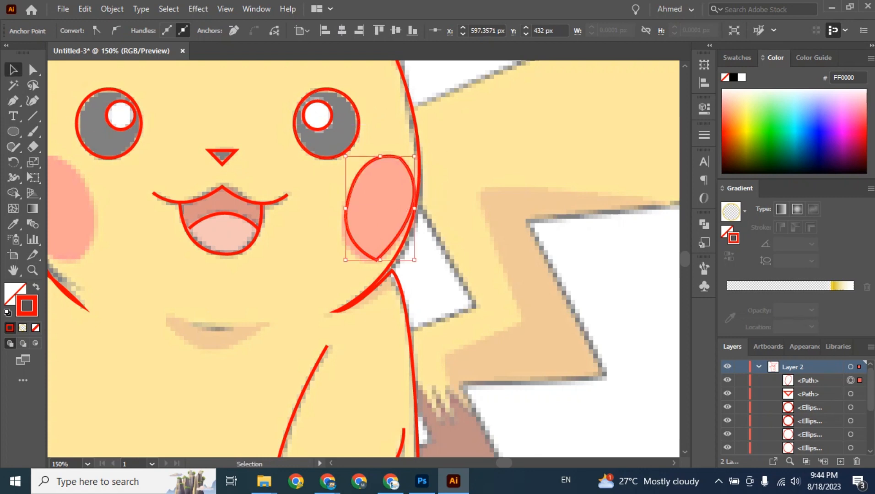
pyautogui.hscroll(-5, 363, 258)
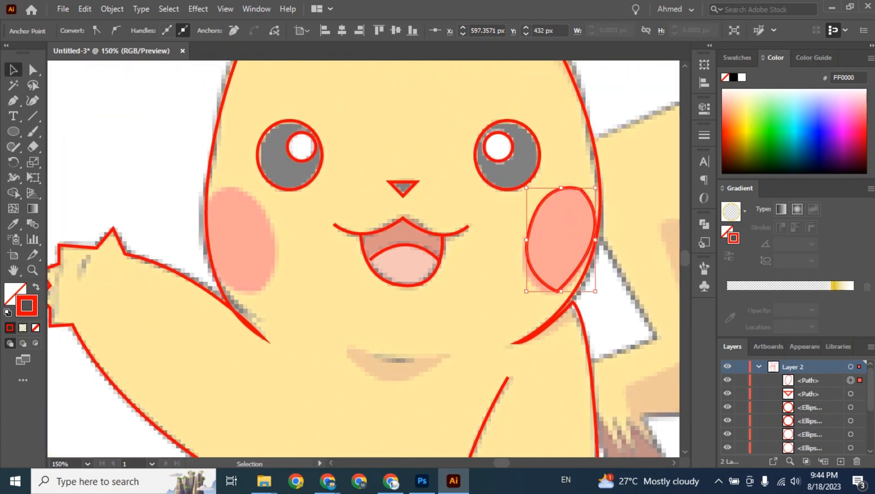
pyautogui.press('p')
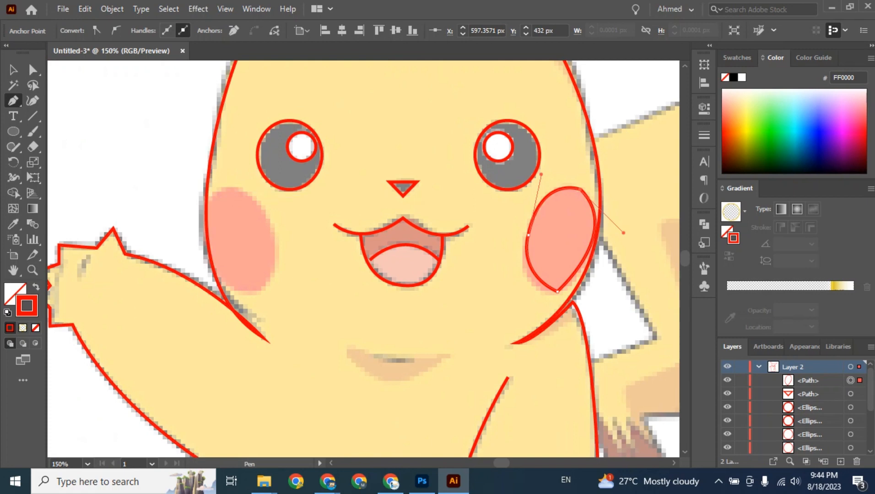
pyautogui.press('v')
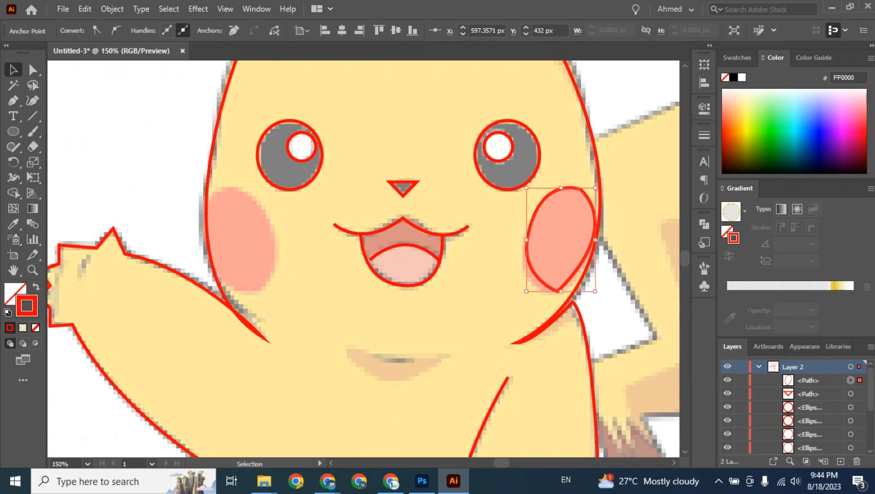
# Hide the body outline path in Layer 2 to expose the tail area of the reference.
pyautogui.moveTo(457, 192); pyautogui.dragTo(157, 69)
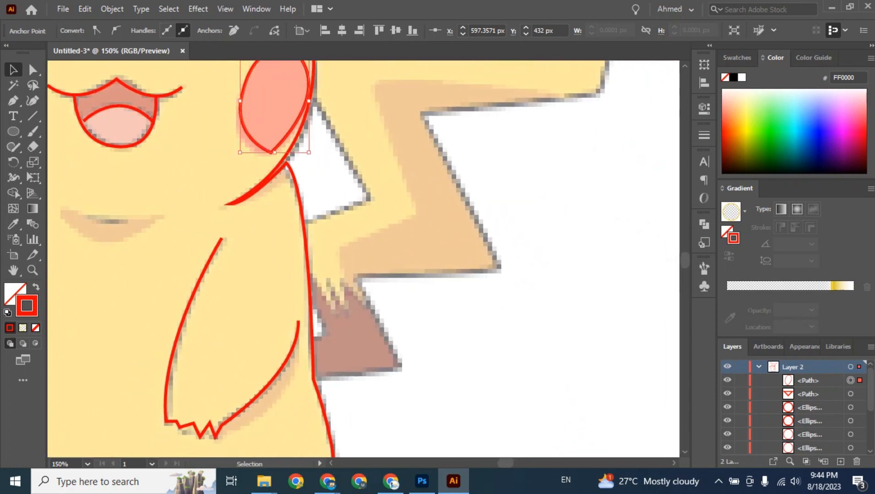
pyautogui.scroll(-5, 794, 408)
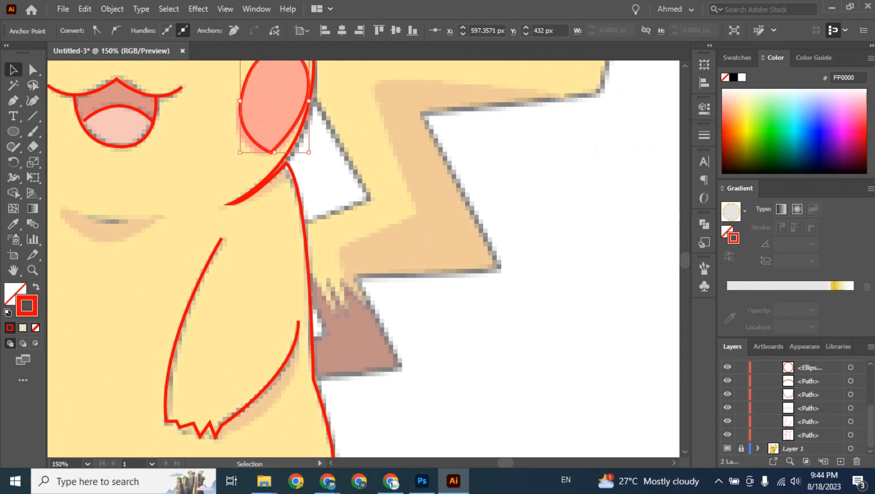
pyautogui.click(727, 434)
# Trace the tail's lower zigzag edge with straight Pen segments from the body past the brown base to the outer lower corner.
pyautogui.press('p')
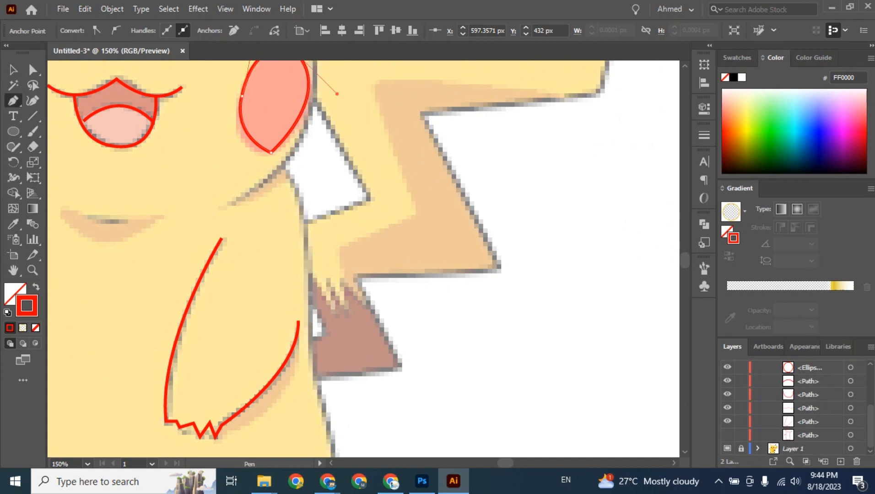
pyautogui.click(309, 374)
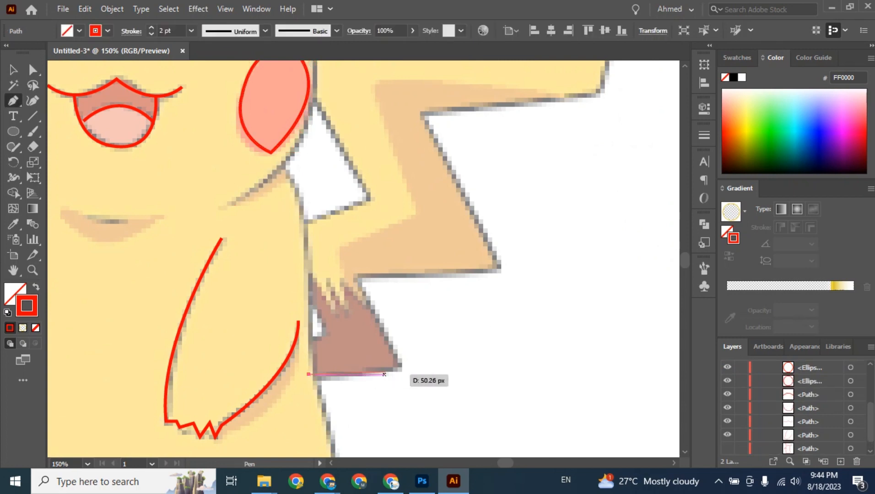
pyautogui.click(398, 366)
pyautogui.click(353, 274)
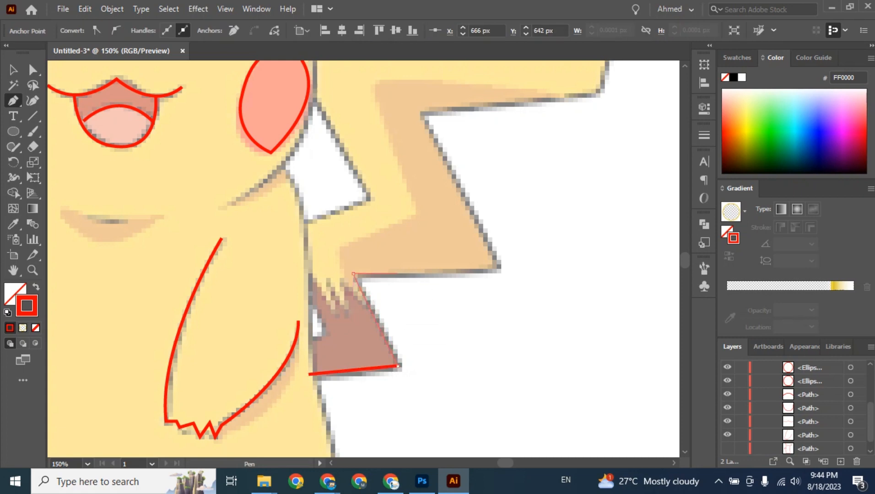
pyautogui.click(498, 270)
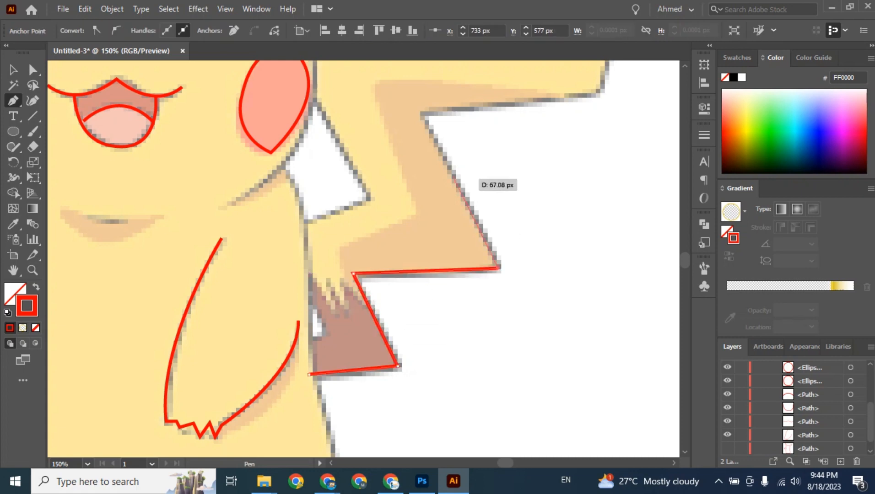
pyautogui.click(422, 113)
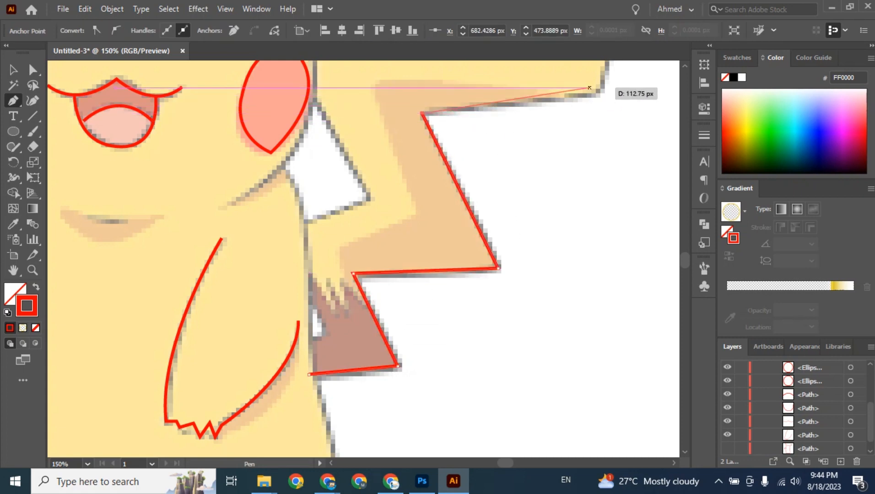
pyautogui.click(597, 96)
# Continue the tail path up to its tip, back behind the head and down to the inner notch.
pyautogui.moveTo(597, 95); pyautogui.dragTo(467, 334)
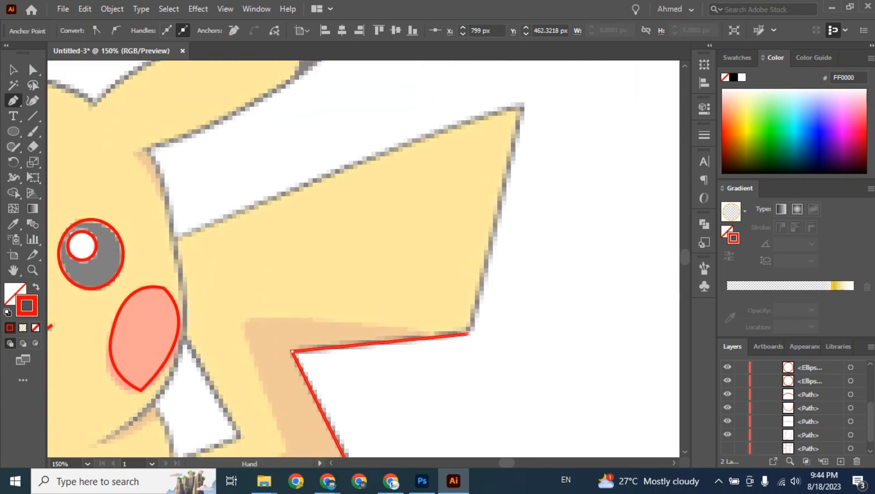
pyautogui.click(522, 106)
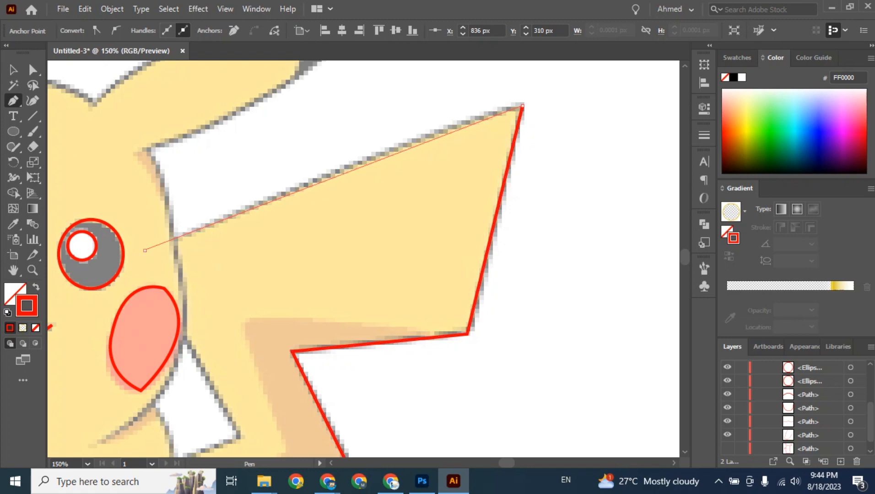
pyautogui.click(144, 250)
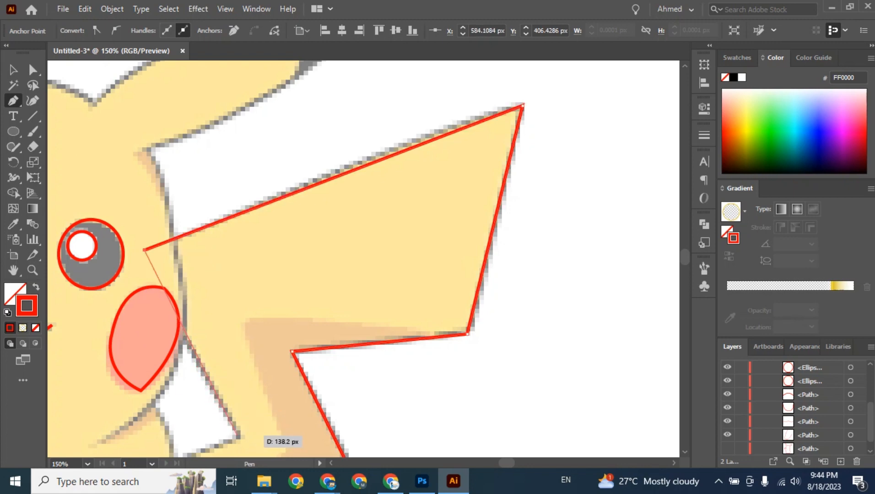
pyautogui.click(236, 436)
# Run the tail path behind the body and around the brown base, close it at the starting anchor and deselect it.
pyautogui.moveTo(235, 436); pyautogui.dragTo(329, 321)
pyautogui.moveTo(268, 343); pyautogui.dragTo(306, 305)
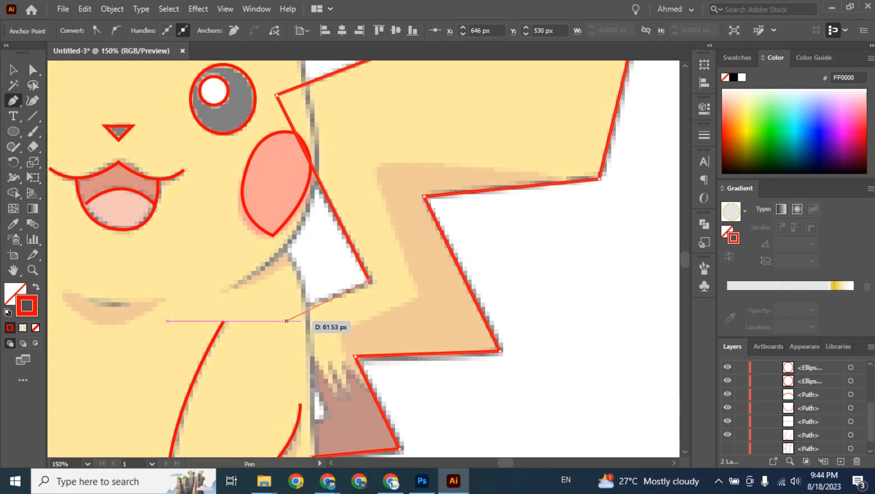
pyautogui.click(291, 316)
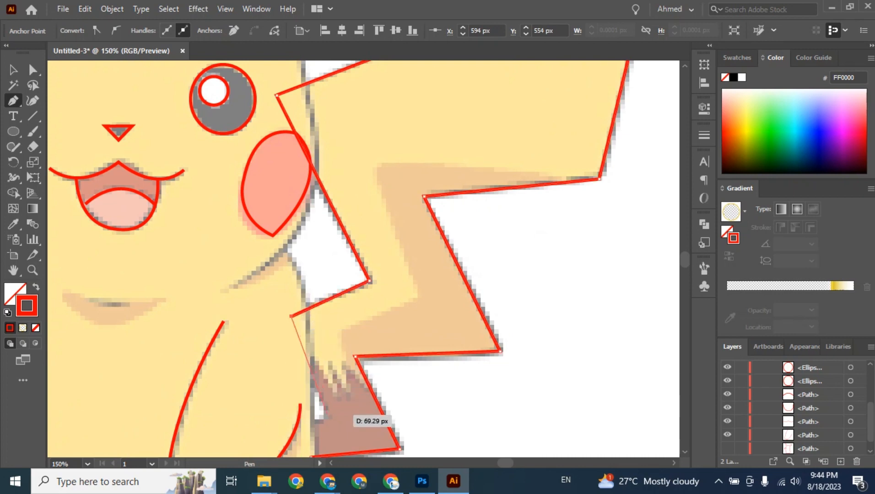
pyautogui.click(327, 419)
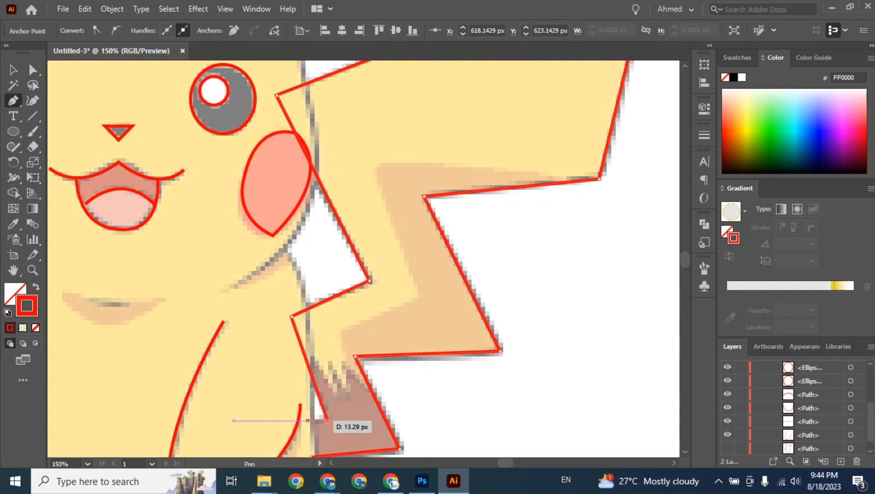
pyautogui.click(306, 421)
pyautogui.scroll(-2, 309, 418)
pyautogui.click(311, 411)
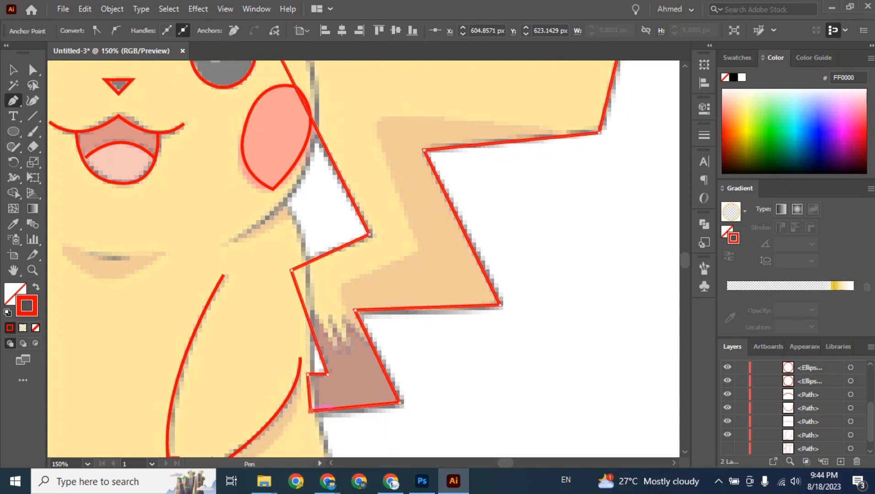
pyautogui.click(13, 69)
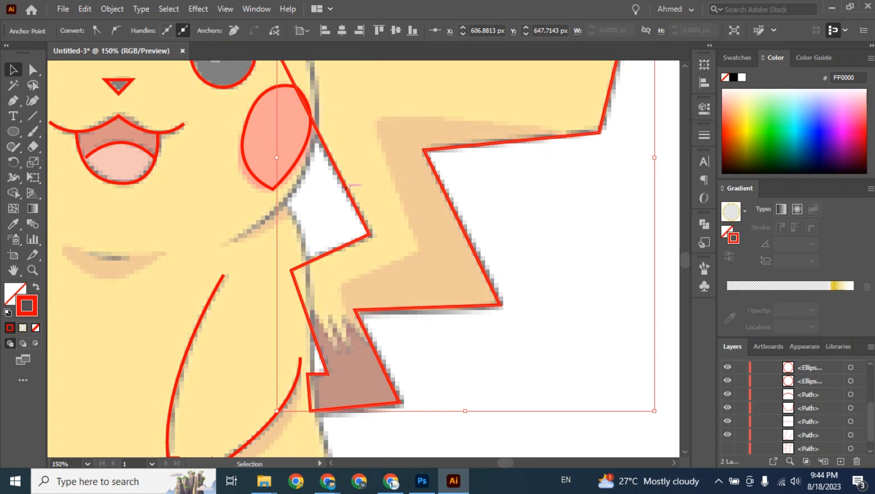
pyautogui.click(672, 268)
# Show the body outline path again and hide Layer 1 with the reference image.
pyautogui.scroll(-2, 364, 258)
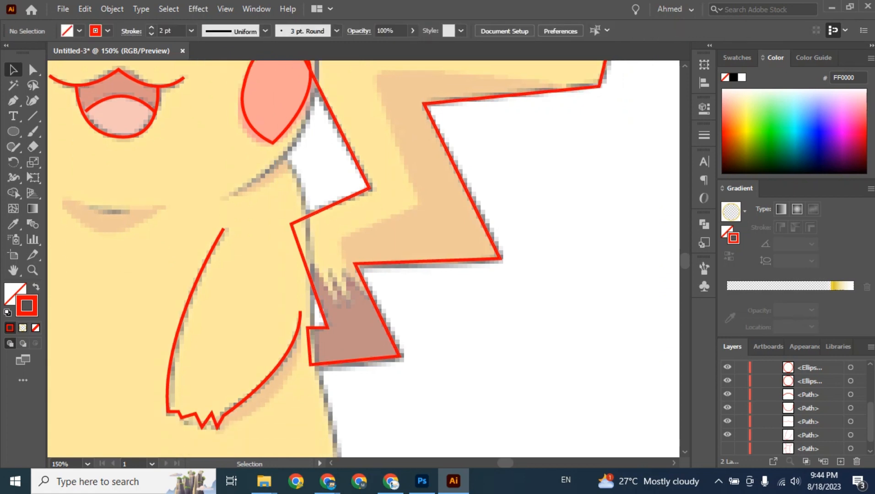
pyautogui.scroll(2, 364, 258)
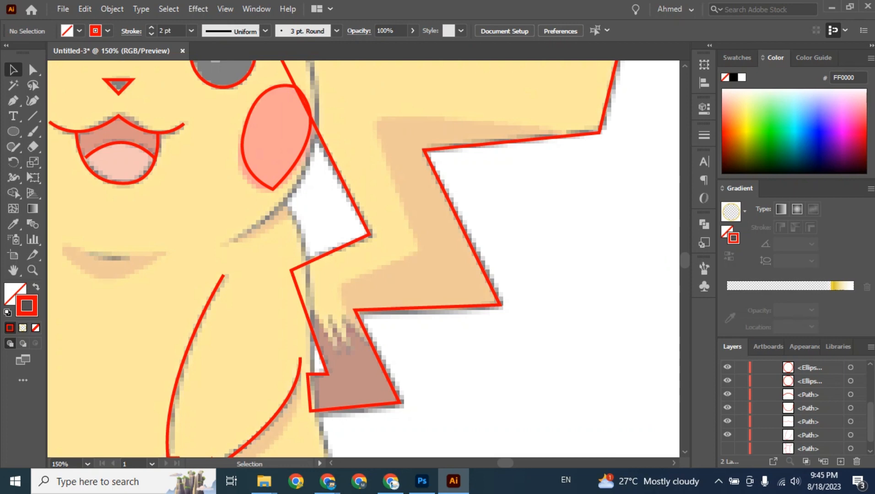
pyautogui.hotkey('ctrl', '-')
pyautogui.hotkey('ctrl', '-')
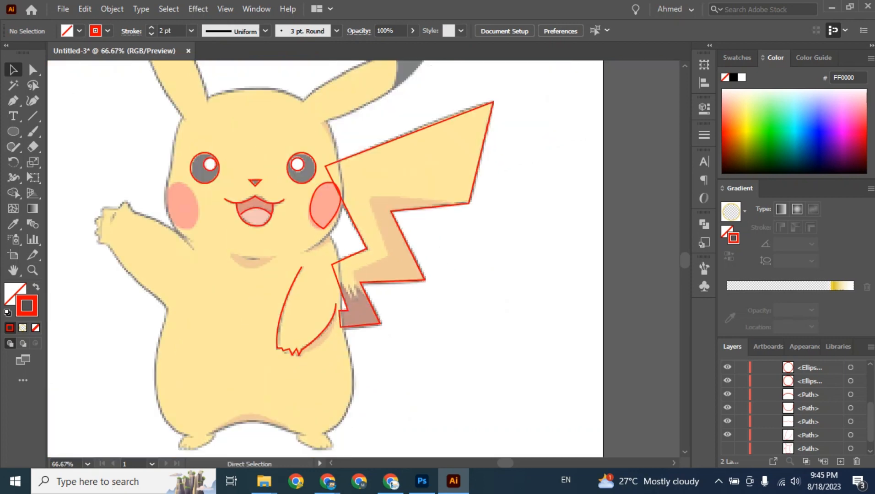
pyautogui.moveTo(366, 256); pyautogui.dragTo(438, 230)
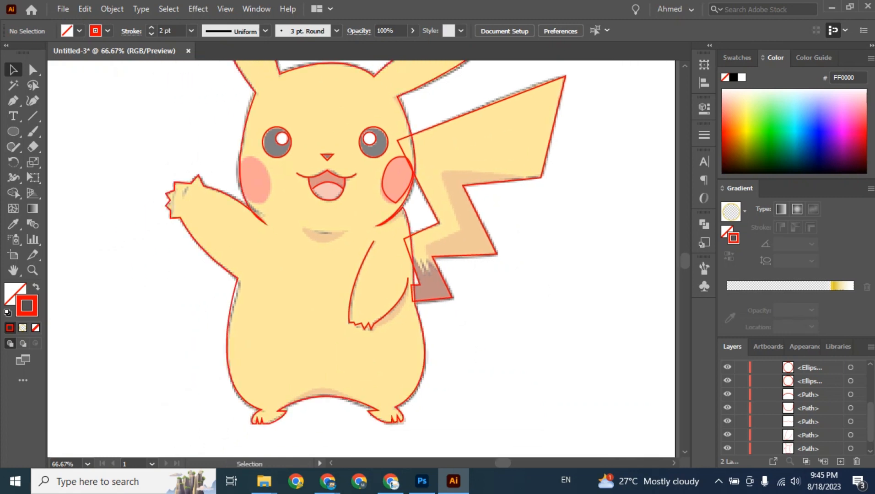
pyautogui.scroll(-1, 796, 407)
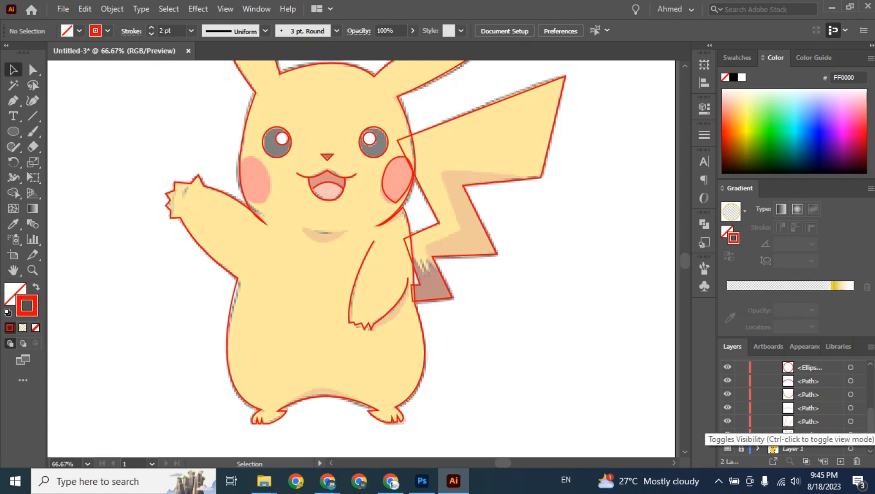
pyautogui.click(727, 449)
pyautogui.hotkey('ctrl', '-')
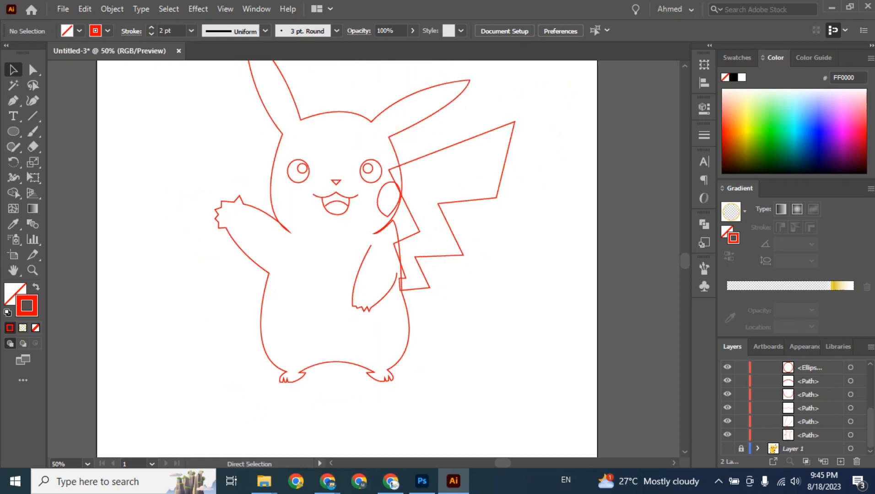
# Show Layer 1 with the reference image again and bring the right ear's dark tip into close view.
pyautogui.hotkey('ctrl', '+')
pyautogui.hotkey('ctrl', '+')
pyautogui.hotkey('ctrl', '-')
pyautogui.hotkey('ctrl', '-')
pyautogui.hotkey('ctrl', '+')
pyautogui.hotkey('ctrl', '+')
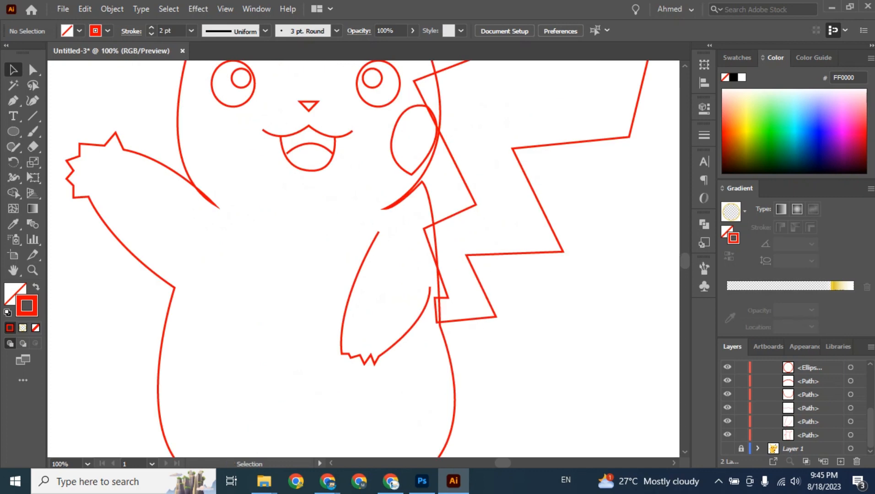
pyautogui.hotkey('ctrl', 'shift', 'w')
pyautogui.moveTo(366, 138); pyautogui.dragTo(256, 435)
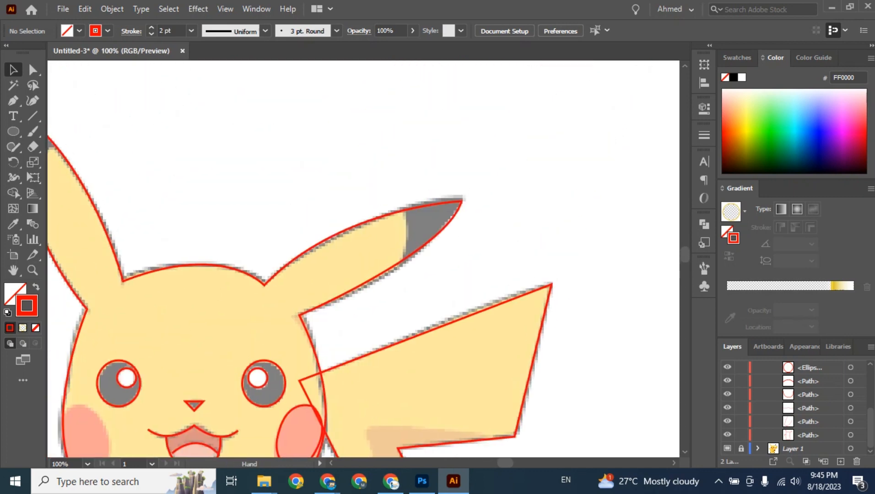
pyautogui.hotkey('ctrl', '+')
pyautogui.hotkey('ctrl', '+')
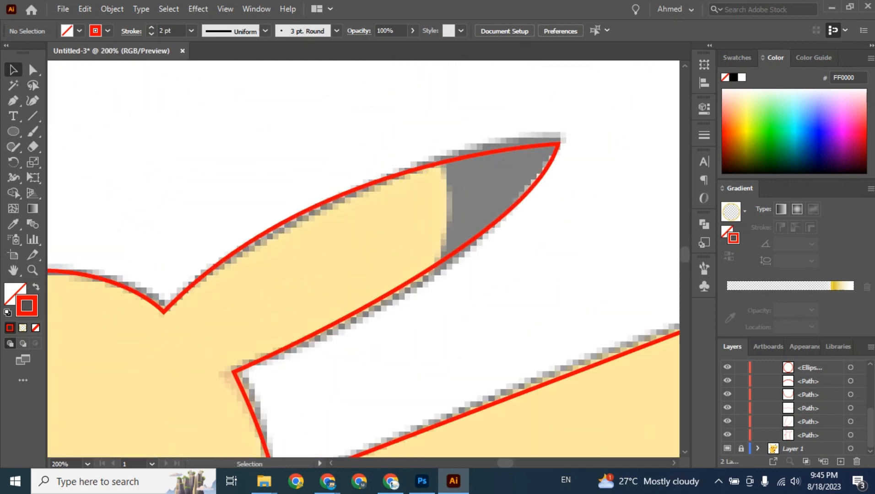
# Hide the body outline path and trace the curved edge of the right ear's dark tip with the Pen tool.
pyautogui.press('p')
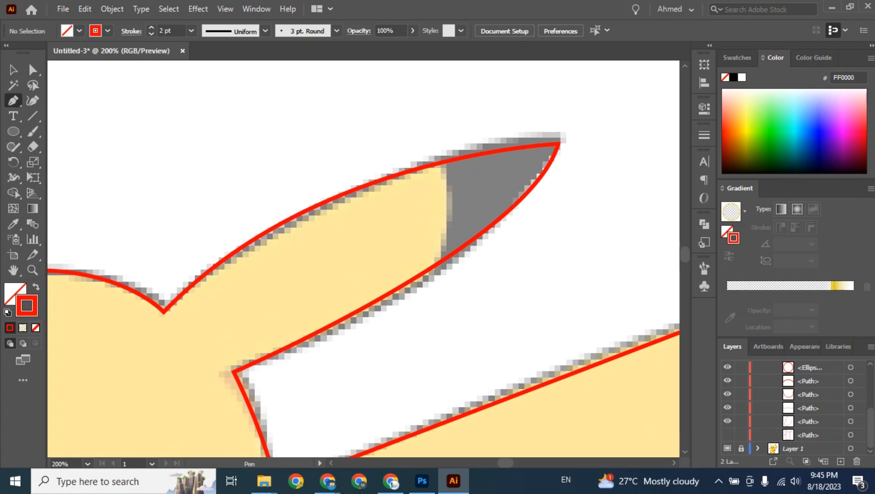
pyautogui.hotkey('ctrl', 'z')
pyautogui.click(434, 270)
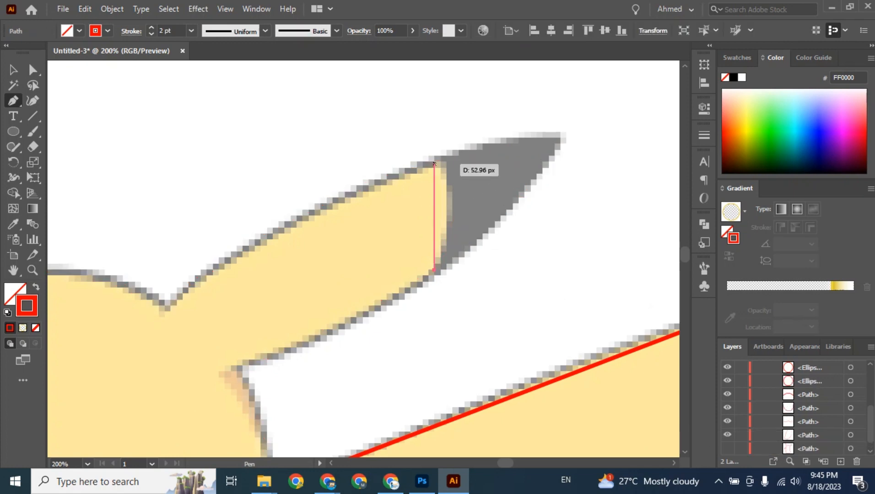
pyautogui.moveTo(434, 163); pyautogui.dragTo(393, 118)
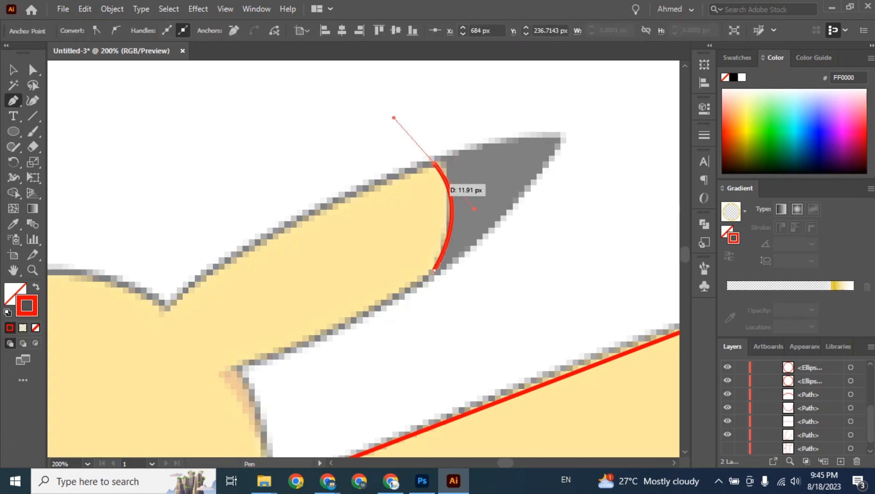
pyautogui.click(13, 69)
# Trace the curved edge of the left ear's dark tip with the Pen tool and deselect the path.
pyautogui.moveTo(183, 229); pyautogui.dragTo(606, 253)
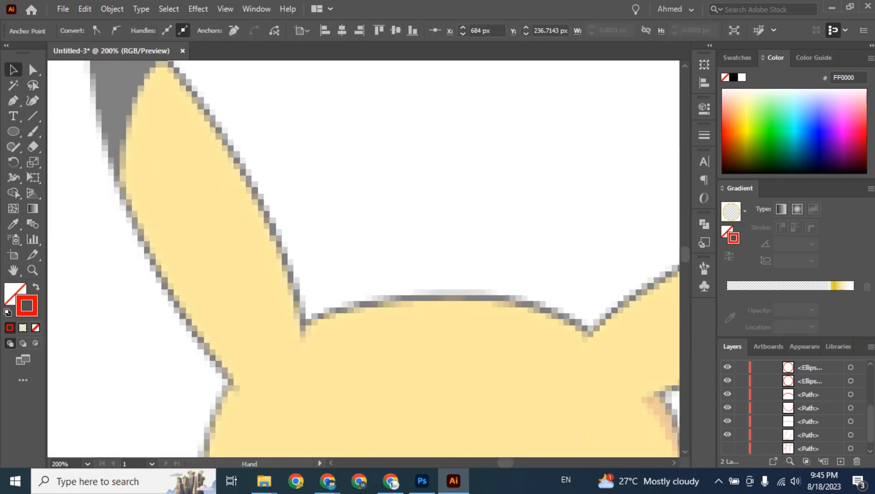
pyautogui.moveTo(320, 228); pyautogui.dragTo(401, 311)
pyautogui.press('p')
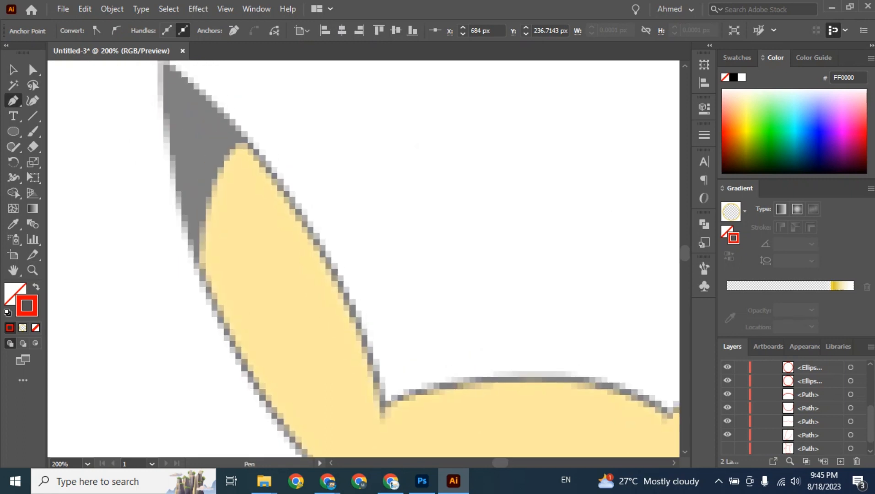
pyautogui.click(196, 265)
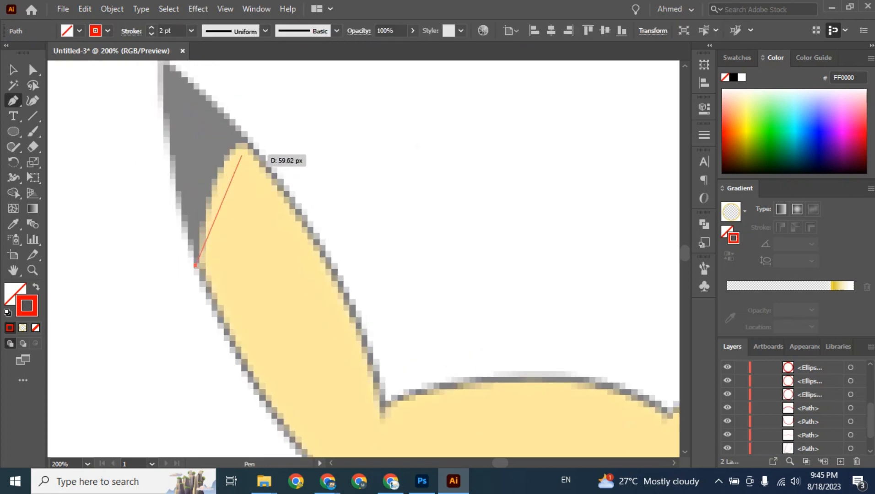
pyautogui.moveTo(245, 142); pyautogui.dragTo(288, 134)
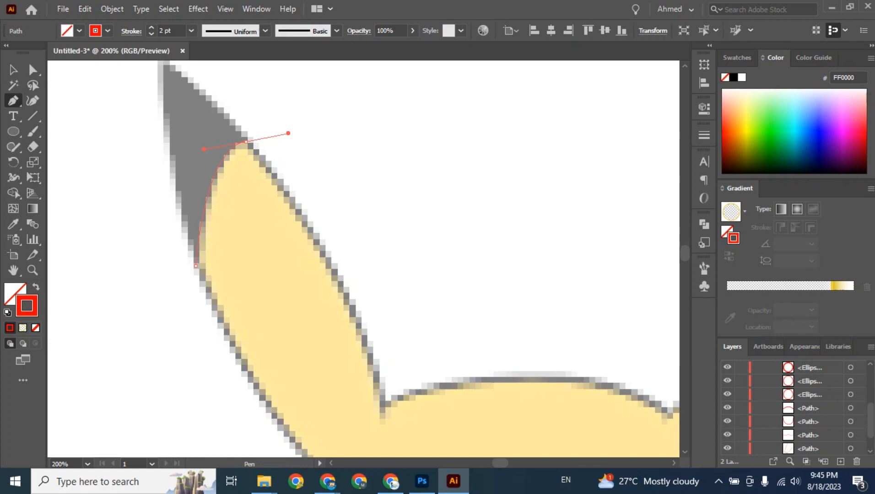
pyautogui.click(12, 69)
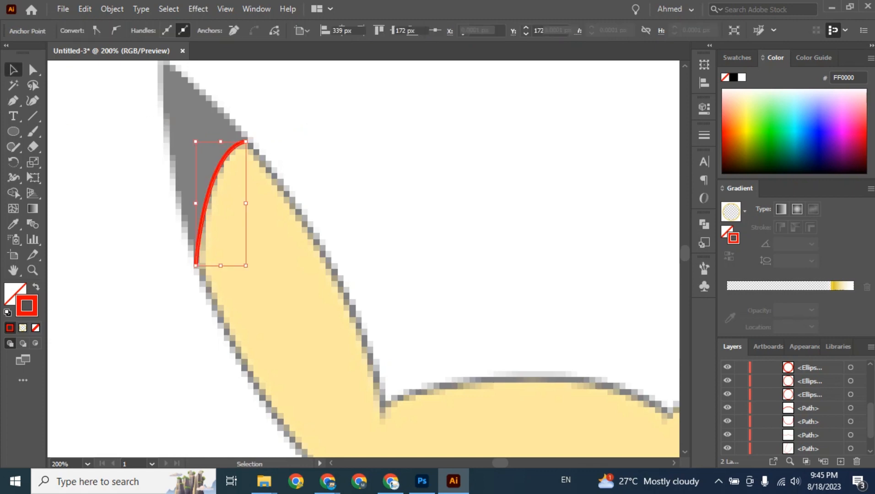
pyautogui.hotkey('ctrl', 'shift', 'a')
# Trace the shadow below the chin as a closed curved Pen path and deselect it.
pyautogui.hotkey('ctrl', '-')
pyautogui.hotkey('ctrl', '-')
pyautogui.hotkey('ctrl', '-')
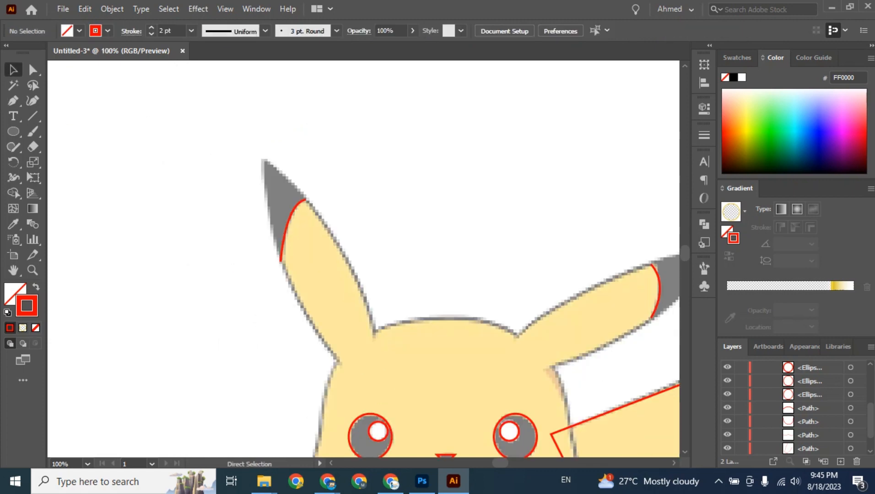
pyautogui.moveTo(389, 344); pyautogui.dragTo(353, 125)
pyautogui.hotkey('ctrl', '+')
pyautogui.hotkey('ctrl', '+')
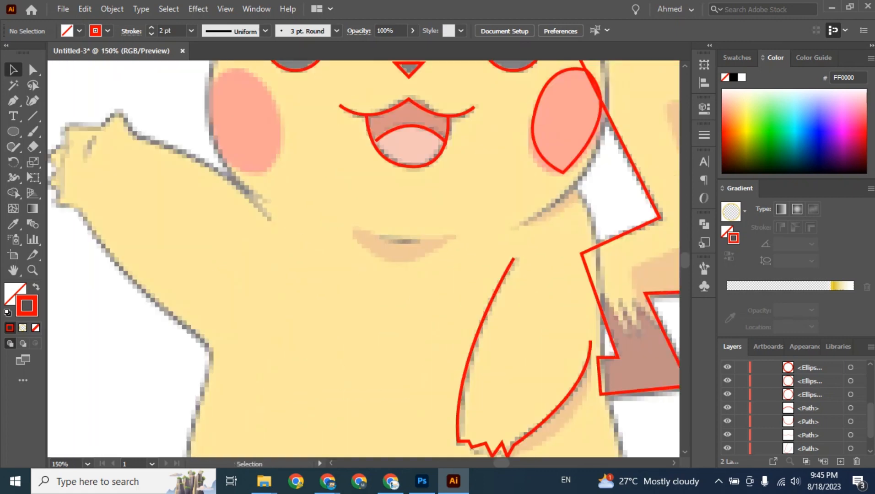
pyautogui.press('p')
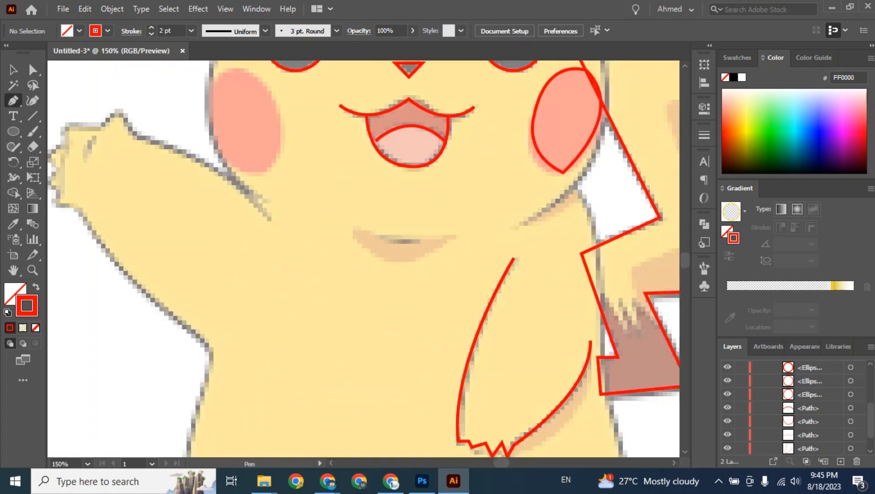
pyautogui.click(352, 225)
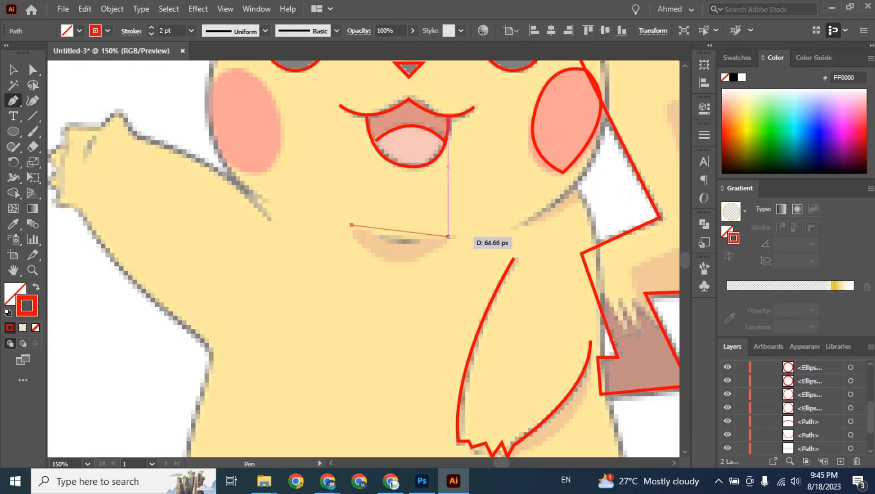
pyautogui.moveTo(453, 239); pyautogui.dragTo(524, 234)
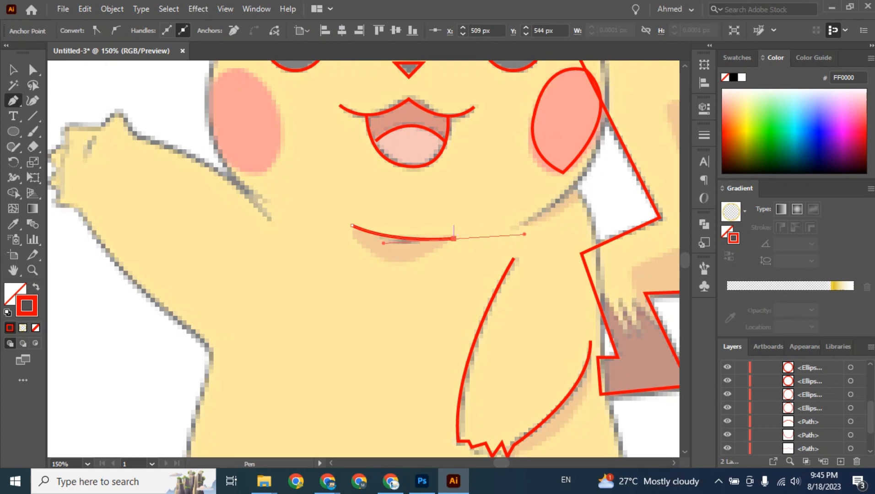
pyautogui.moveTo(394, 262); pyautogui.dragTo(429, 262)
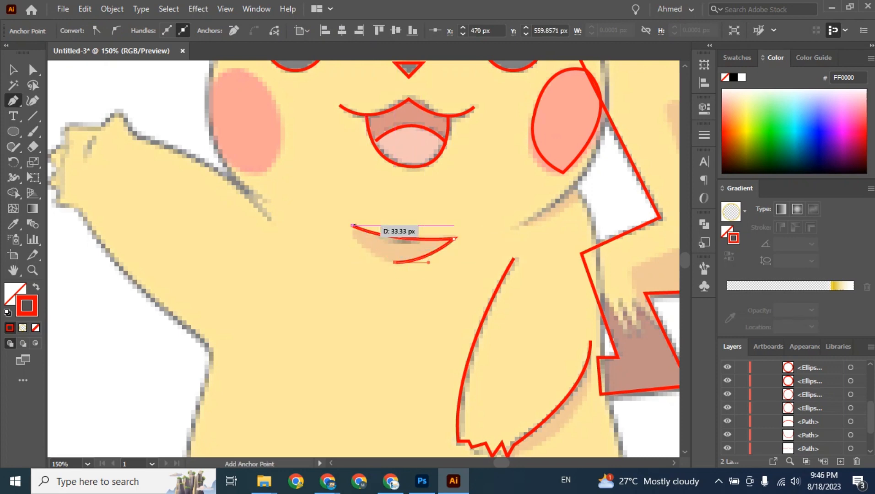
pyautogui.moveTo(353, 225); pyautogui.dragTo(354, 247)
pyautogui.press('v')
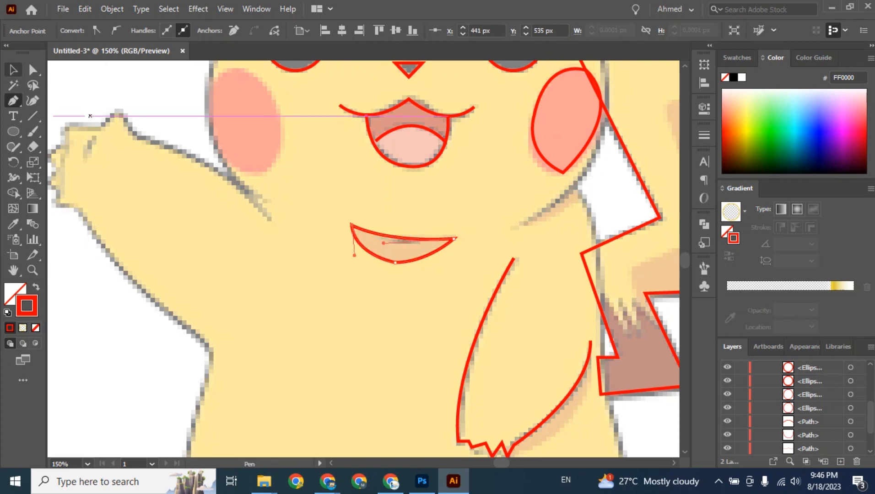
pyautogui.hotkey('ctrl', 'shift', 'a')
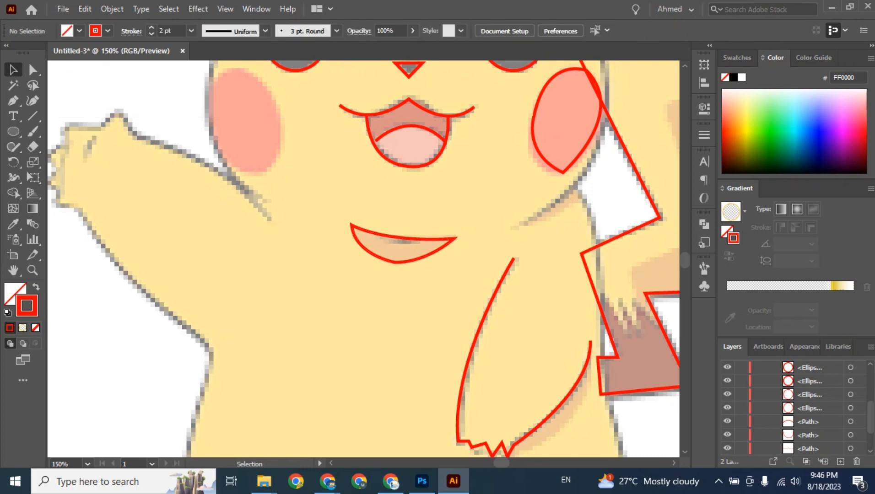
# Show the body outline path again and hide Layer 1 with the reference image.
pyautogui.scroll(-1, 794, 407)
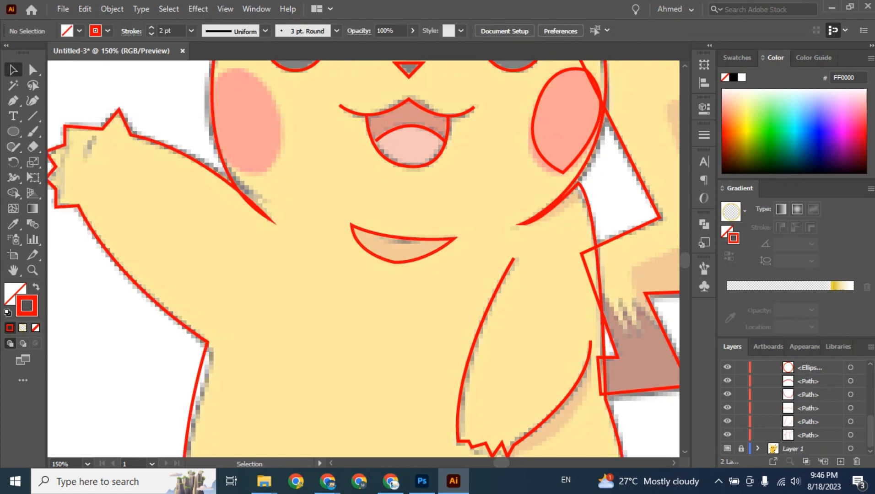
pyautogui.hotkey('ctrl', '-')
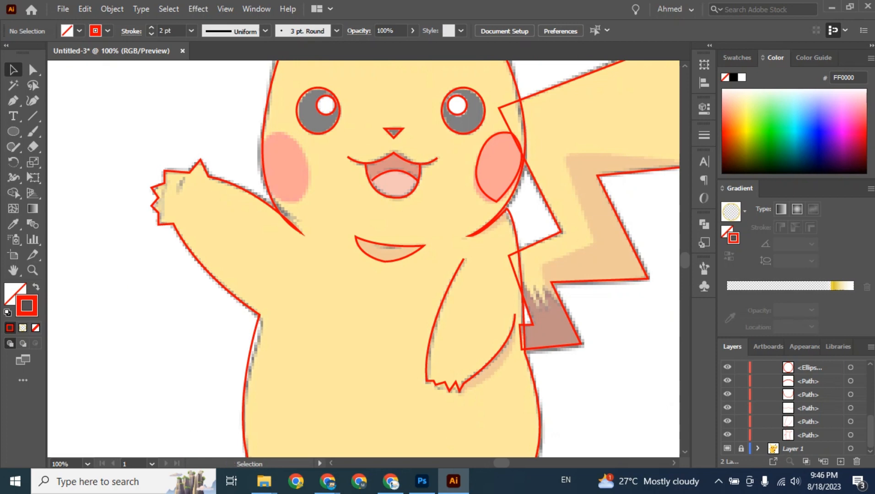
pyautogui.click(727, 448)
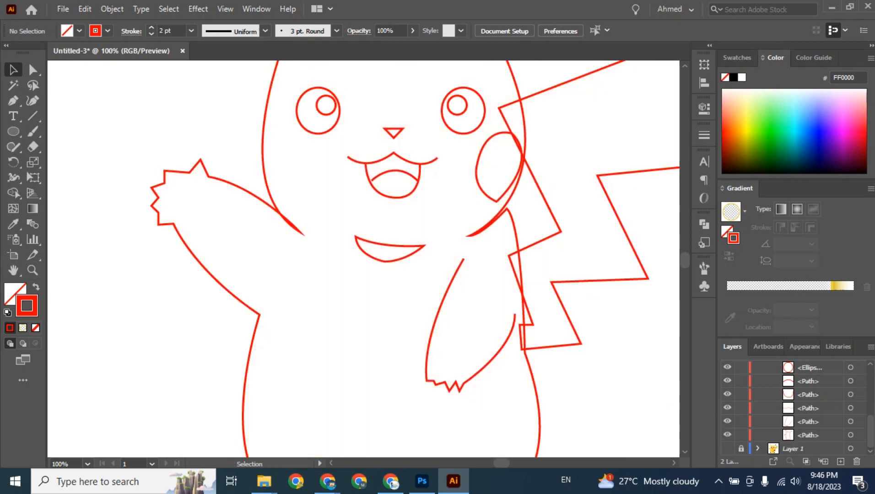
# Delete the traced right cheek path and draw an ellipse of about 51 by 60 px as the left cheek.
pyautogui.moveTo(491, 172); pyautogui.dragTo(386, 300)
pyautogui.press('Delete')
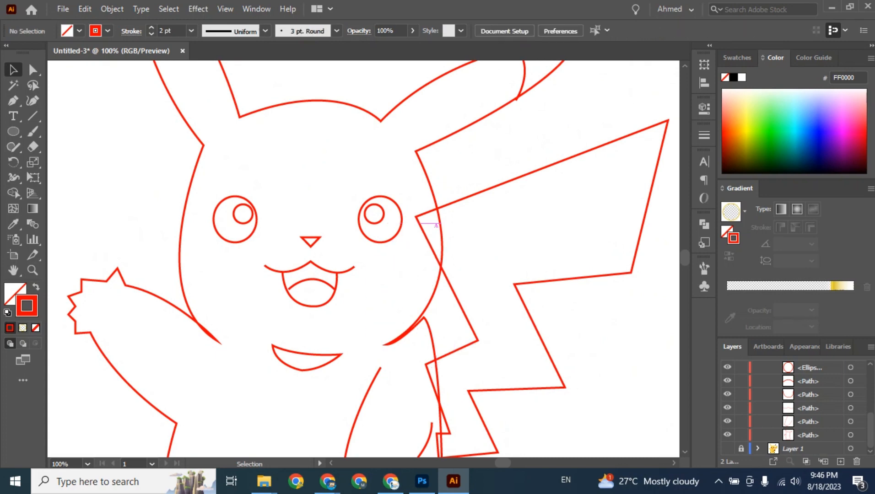
pyautogui.click(14, 132)
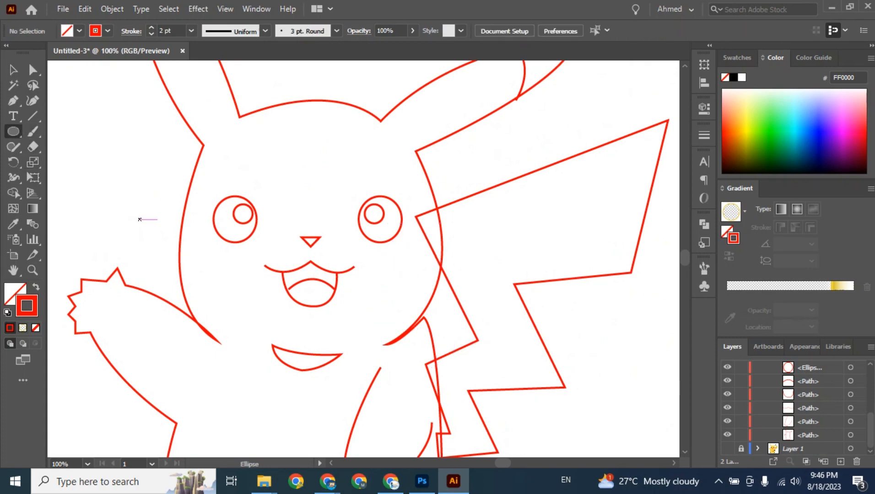
pyautogui.moveTo(183, 247); pyautogui.dragTo(230, 306)
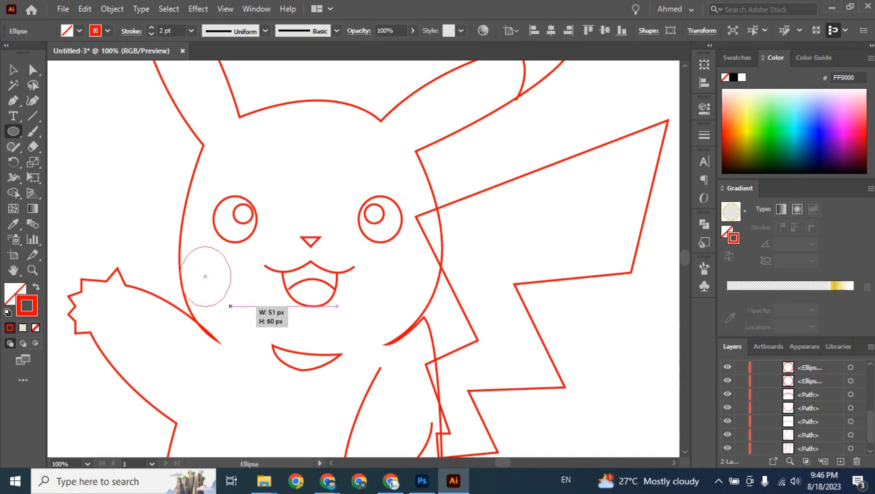
pyautogui.click(13, 69)
pyautogui.hotkey('ctrl', 'shift', 'a')
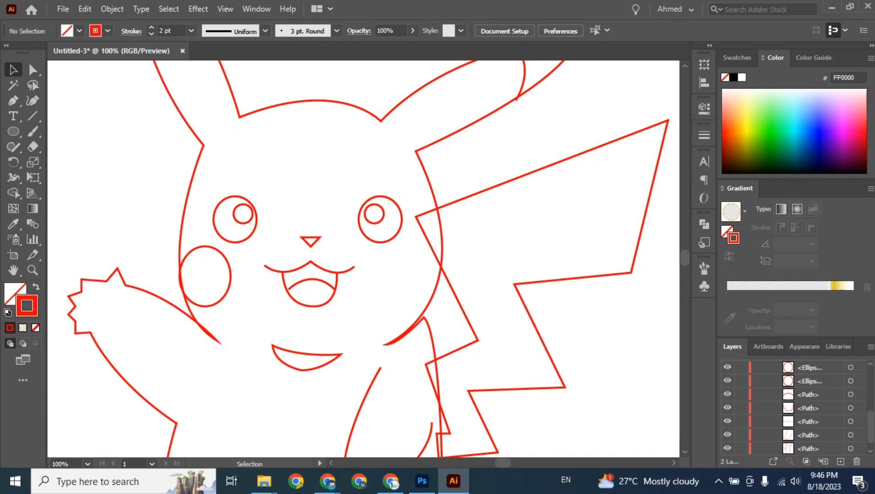
# Nudge the left cheek ellipse so its outer side meets the face outline.
pyautogui.click(228, 292)
pyautogui.press('Left')
pyautogui.press('Left')
pyautogui.press('Left')
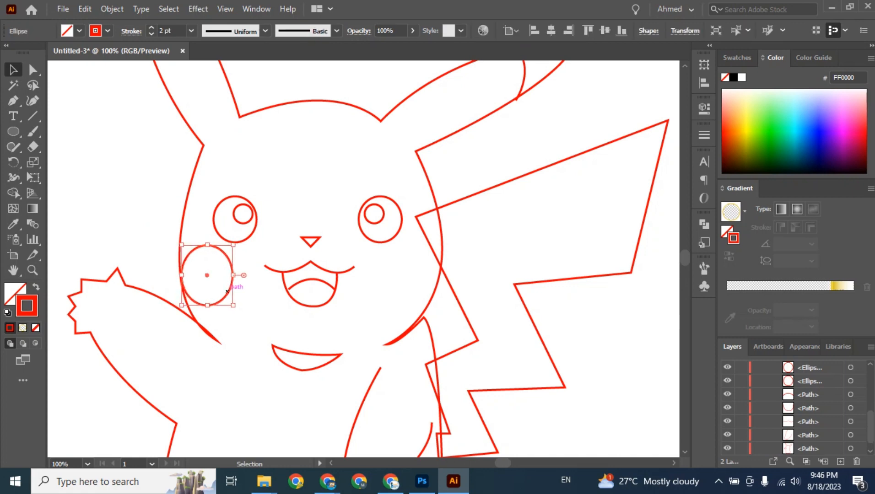
pyautogui.press('Up')
pyautogui.press('Up')
pyautogui.press('Up')
# Duplicate the cheek ellipse onto the right side of the face, rotate the copy slightly and deselect it.
pyautogui.moveTo(228, 292); pyautogui.dragTo(430, 301)
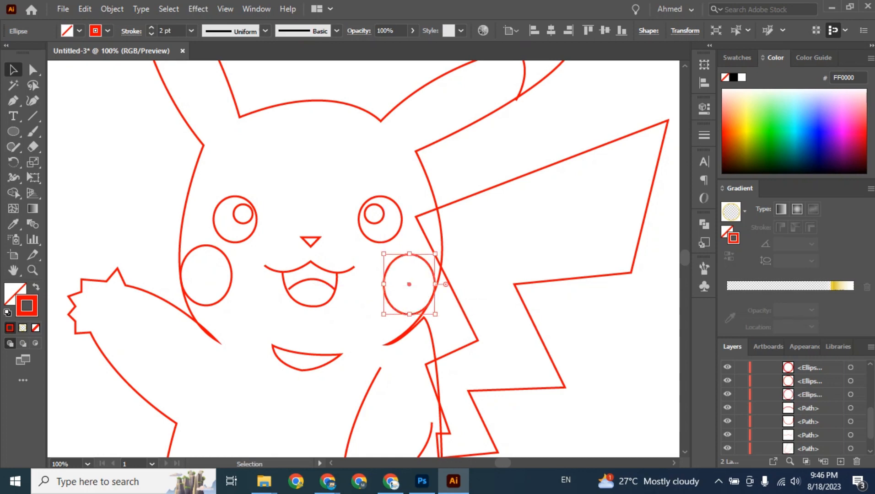
pyautogui.moveTo(389, 253); pyautogui.dragTo(392, 248)
pyautogui.click(445, 293)
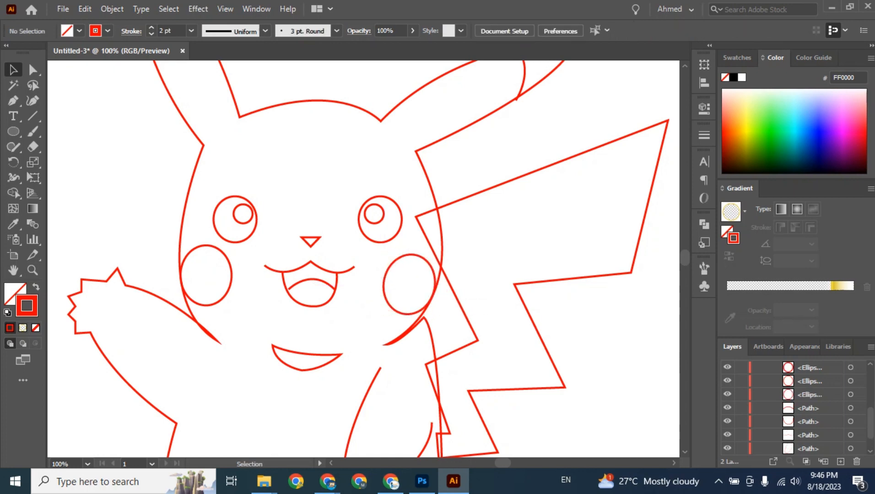
# Swap the fill and stroke of the body outline path to give it a solid red fill, and deselect it.
pyautogui.hotkey('ctrl', '-')
pyautogui.hotkey('ctrl', '-')
pyautogui.hotkey('ctrl', '-')
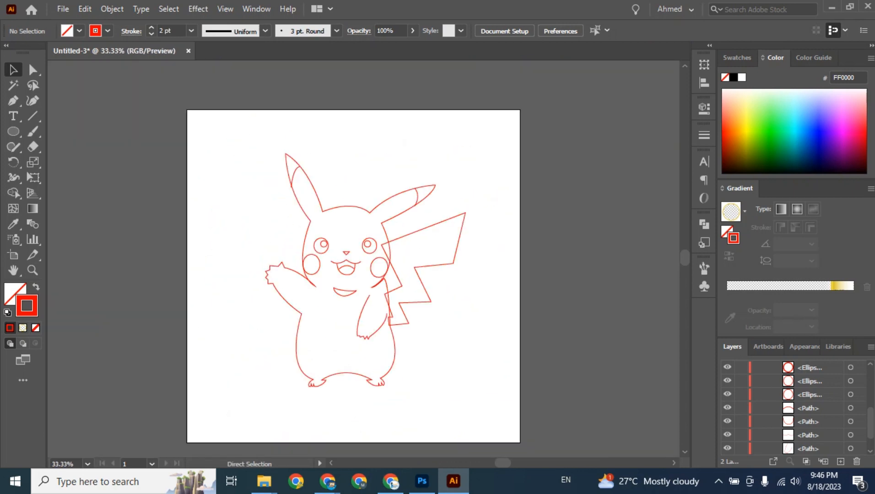
pyautogui.hotkey('ctrl', '+')
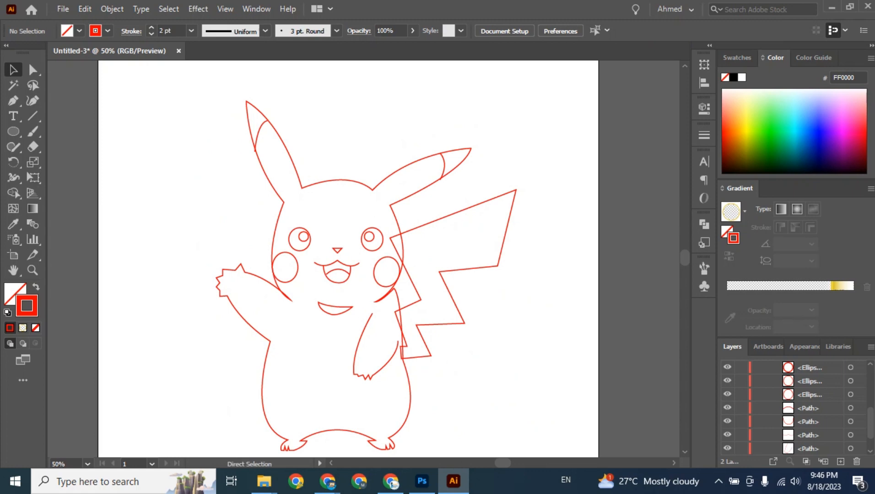
pyautogui.click(317, 183)
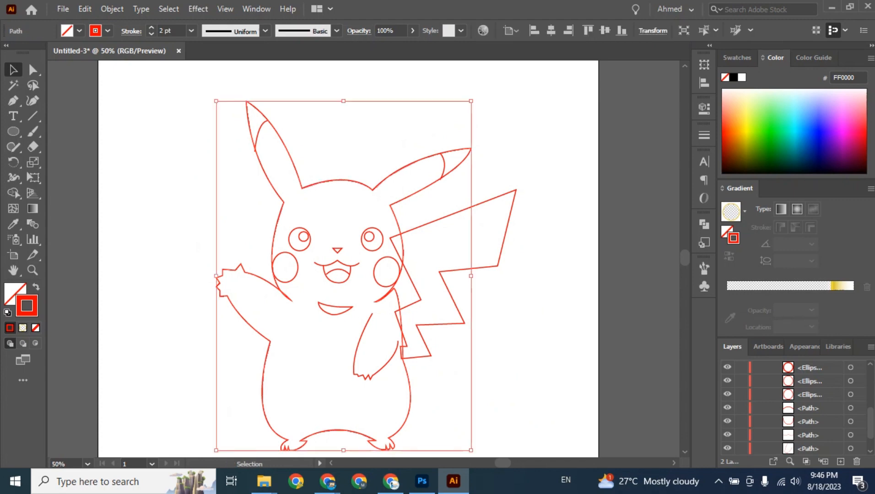
pyautogui.scroll(-1, 401, 236)
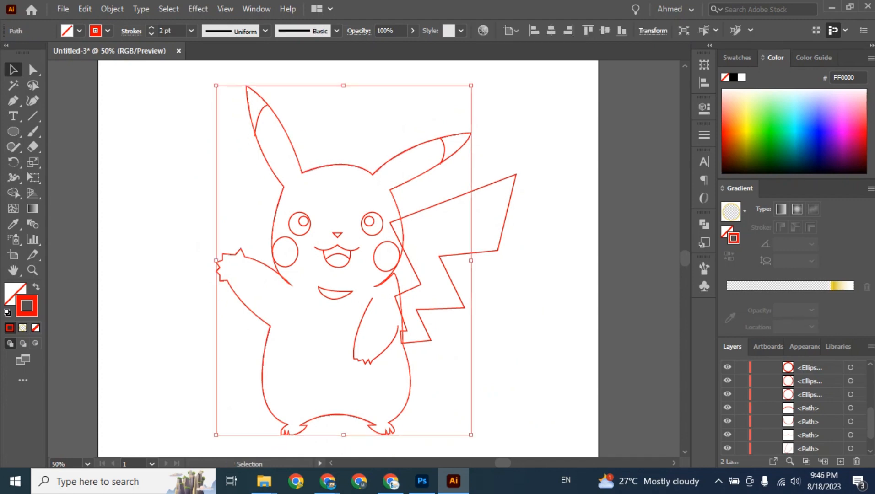
pyautogui.click(398, 154)
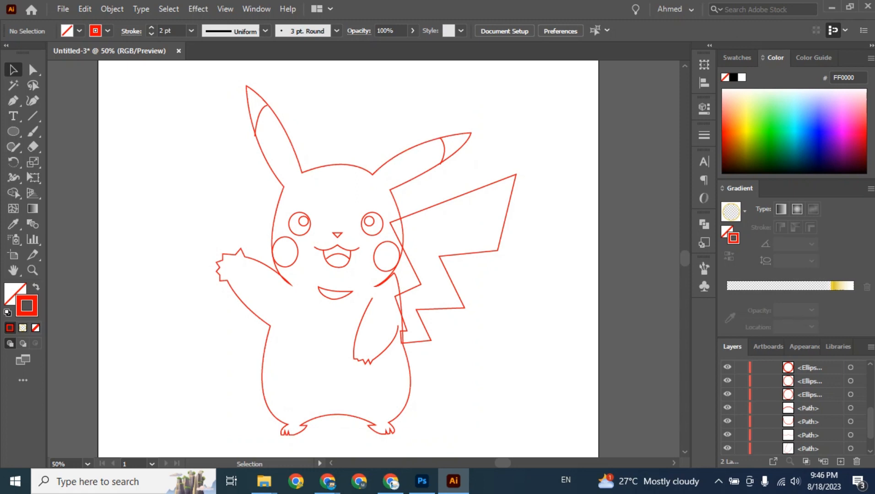
pyautogui.click(270, 149)
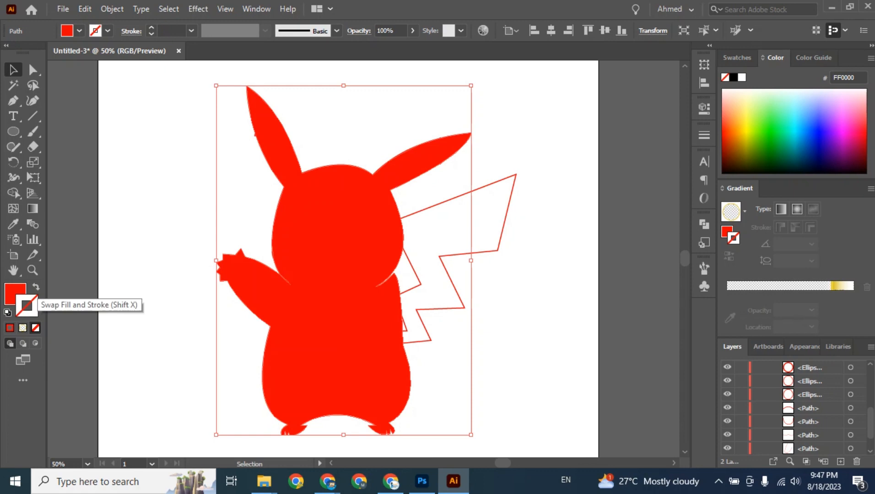
pyautogui.hotkey('ctrl', 'shift', 'a')
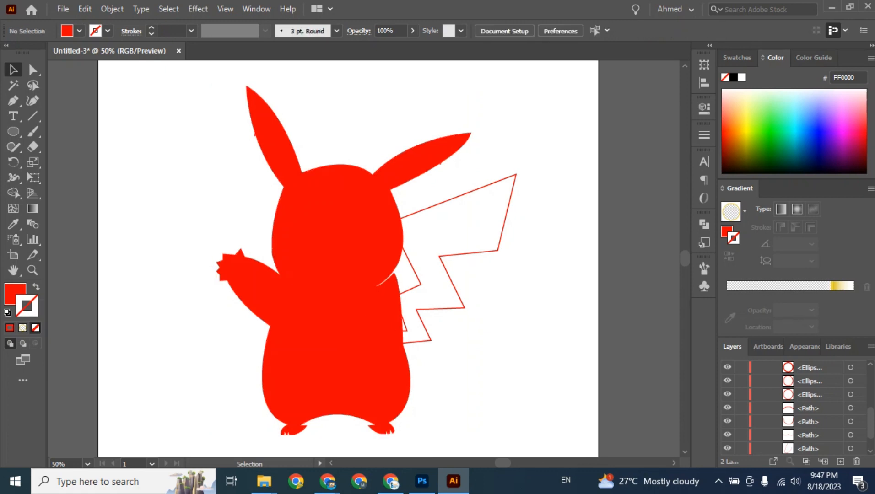
# Swap the tail path's fill and stroke so it has a solid red fill, and deselect it.
pyautogui.click(467, 253)
pyautogui.hotkey('shift', 'x')
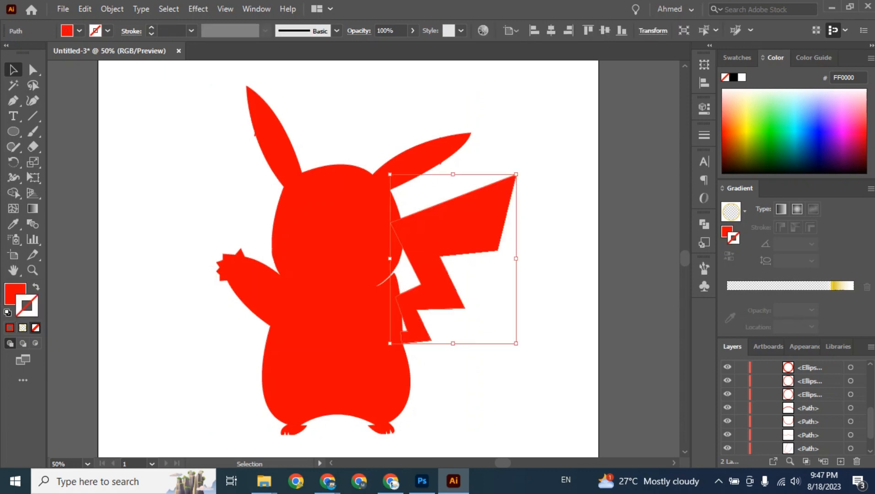
pyautogui.hotkey('ctrl', 'shift', 'a')
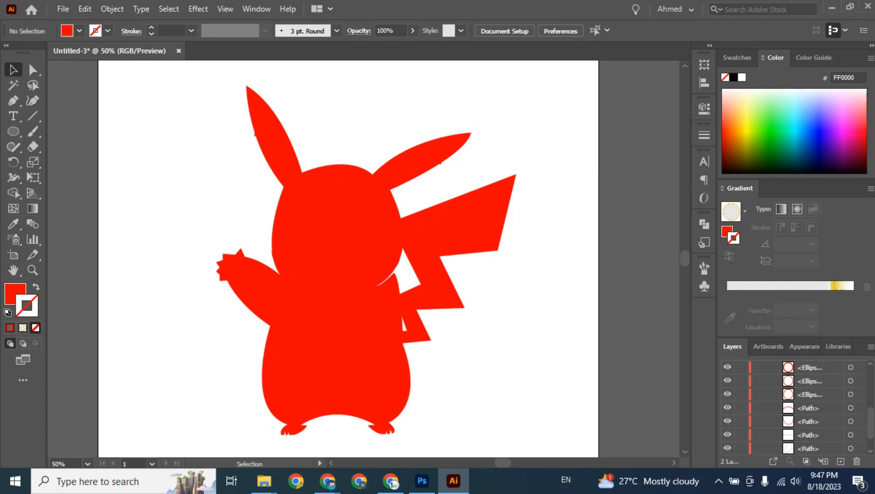
pyautogui.hotkey('ctrl', '-')
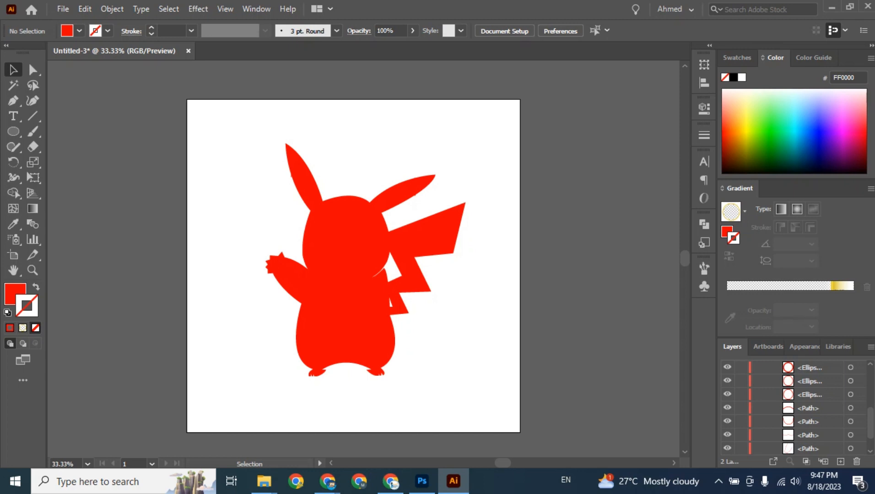
pyautogui.hotkey('ctrl', '+')
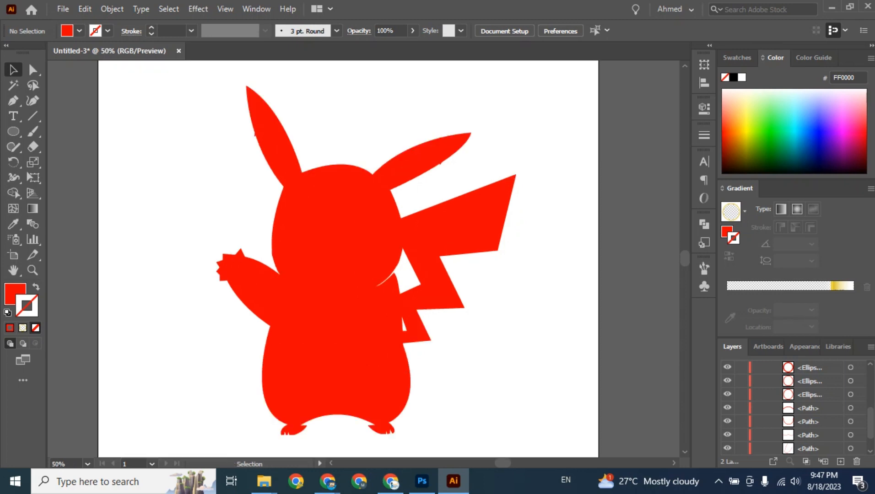
pyautogui.scroll(-2, 366, 247)
pyautogui.scroll(1, 366, 247)
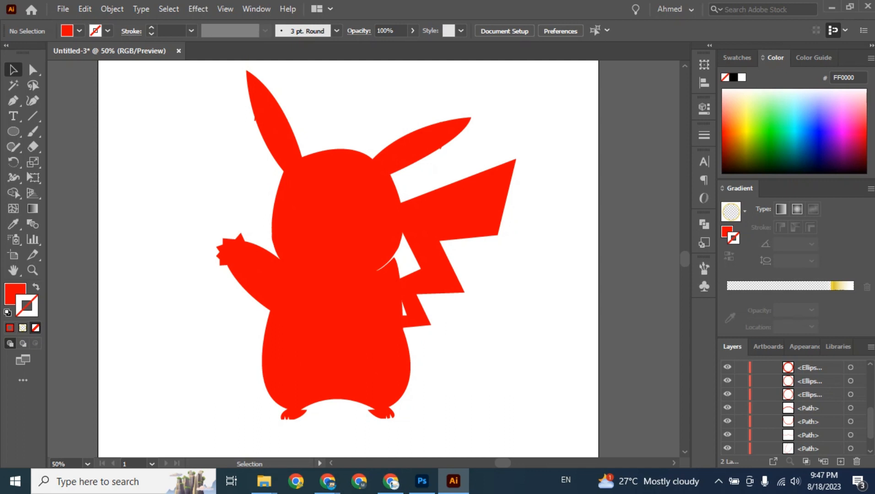
pyautogui.hotkey('ctrl', '-')
pyautogui.hotkey('ctrl', '+')
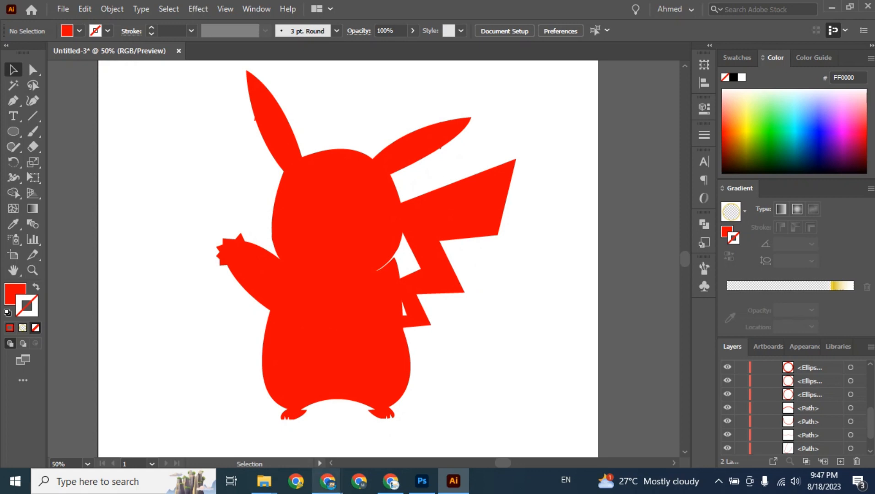
# Check the Google Meet call and return to Illustrator.
pyautogui.click(256, 419)
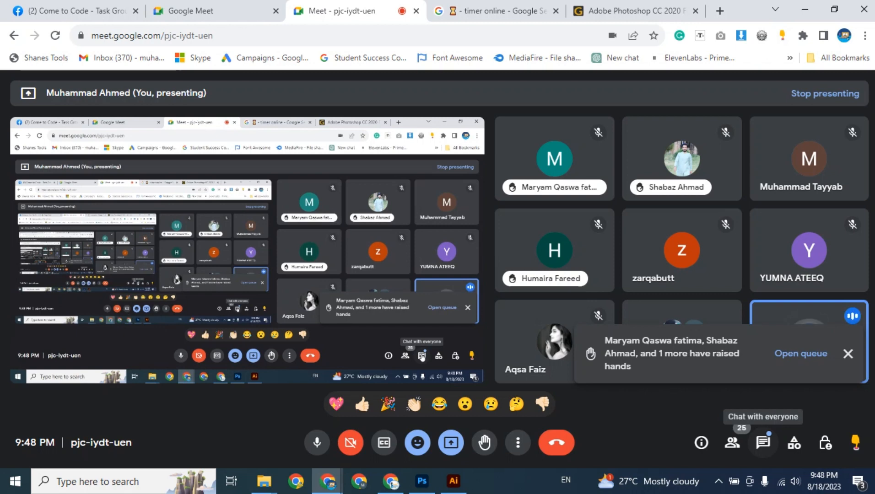
pyautogui.click(791, 361)
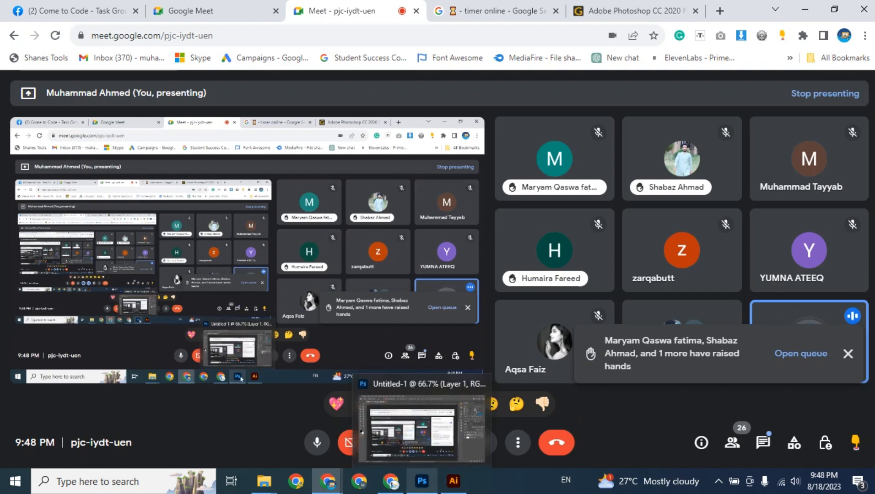
pyautogui.click(453, 480)
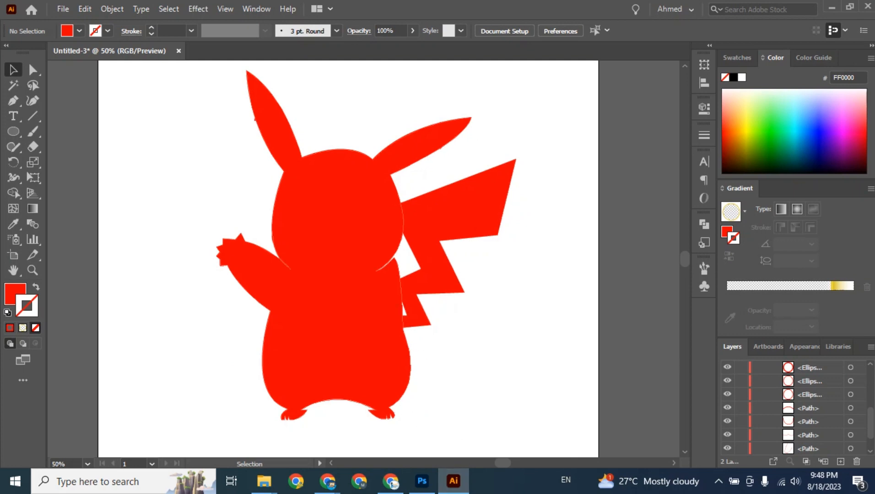
# Swap the fill and stroke of Pikachu's body path to turn it into a red outline without fill.
pyautogui.scroll(-1, 797, 408)
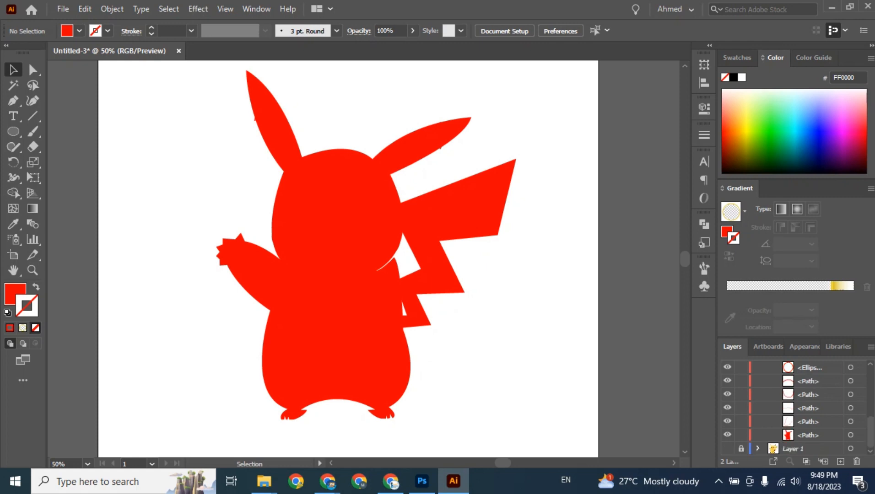
pyautogui.click(851, 435)
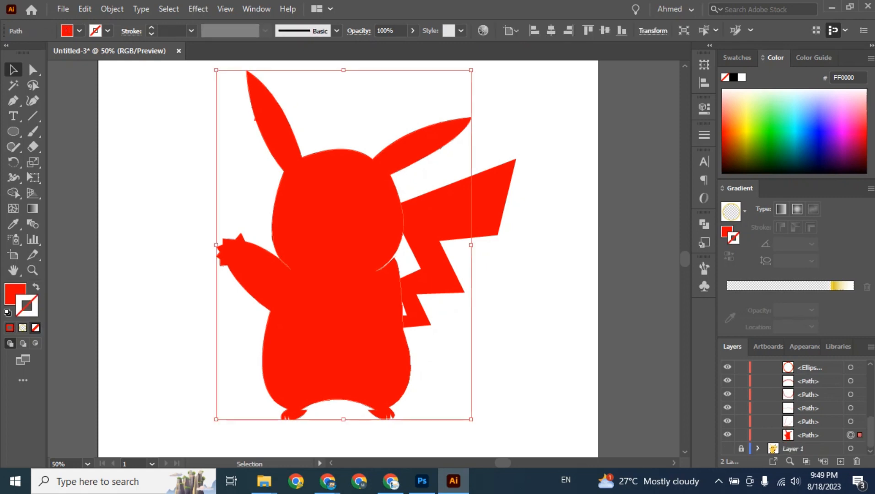
pyautogui.hotkey('shift', 'x')
pyautogui.hotkey('ctrl', 'shift', 'a')
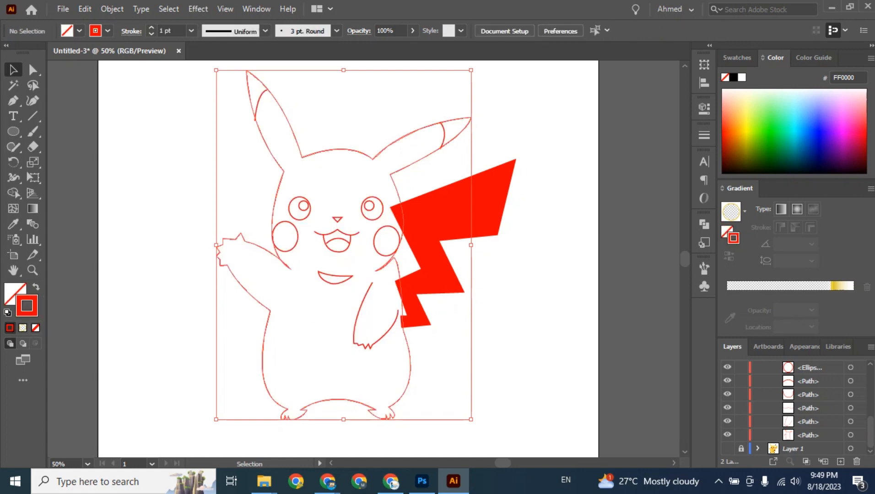
# Swap the fill and stroke of the lightning-shaped tail path to leave only a red outline.
pyautogui.click(503, 231)
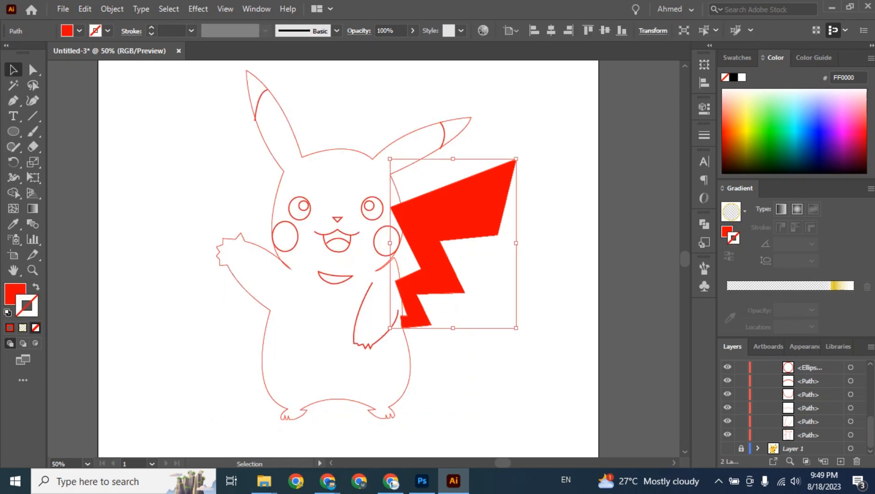
pyautogui.hotkey('shift', 'x')
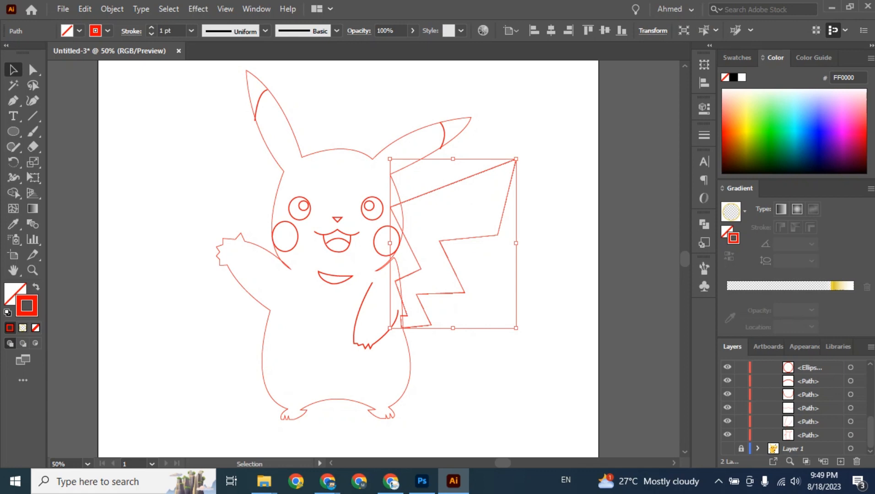
pyautogui.hotkey('ctrl', 'shift', 'a')
# Show Layer 1 with the reference image and turn off its Template setting.
pyautogui.scroll(-3, 348, 251)
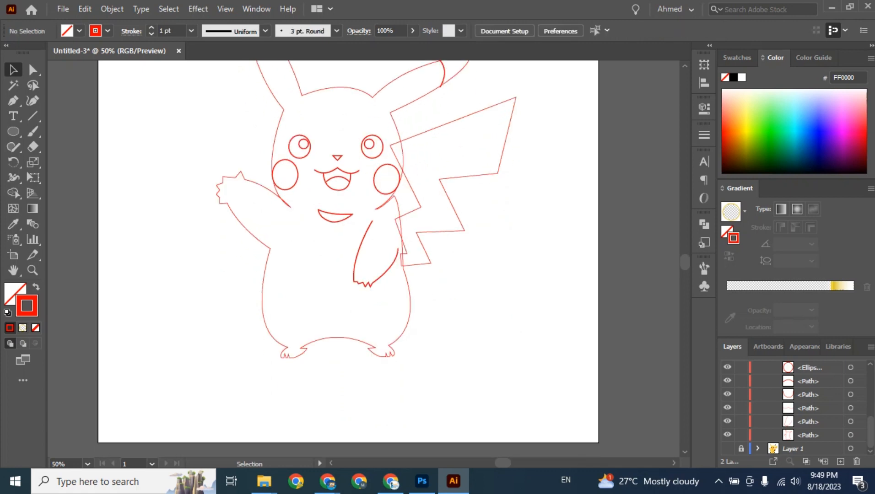
pyautogui.click(727, 449)
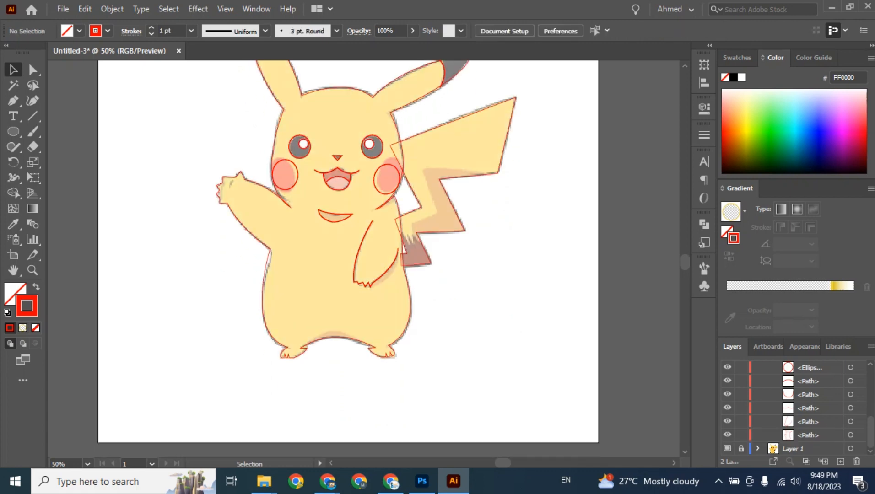
pyautogui.click(806, 448)
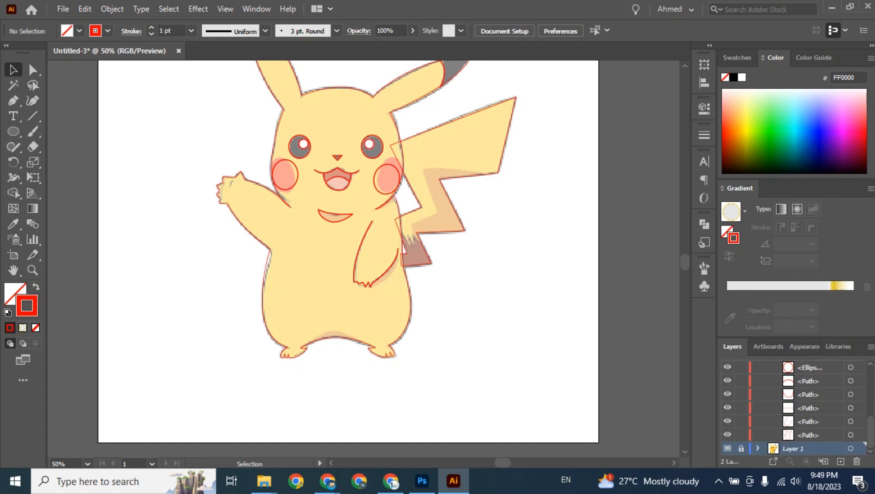
pyautogui.click(870, 347)
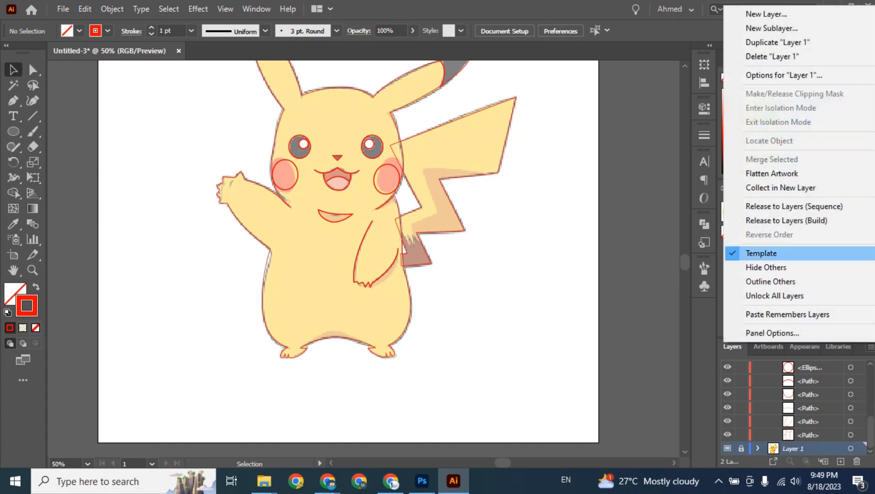
pyautogui.click(761, 254)
# Place a copy of the Pikachu reference image beside the original, overlapping the artboard's left edge.
pyautogui.click(850, 449)
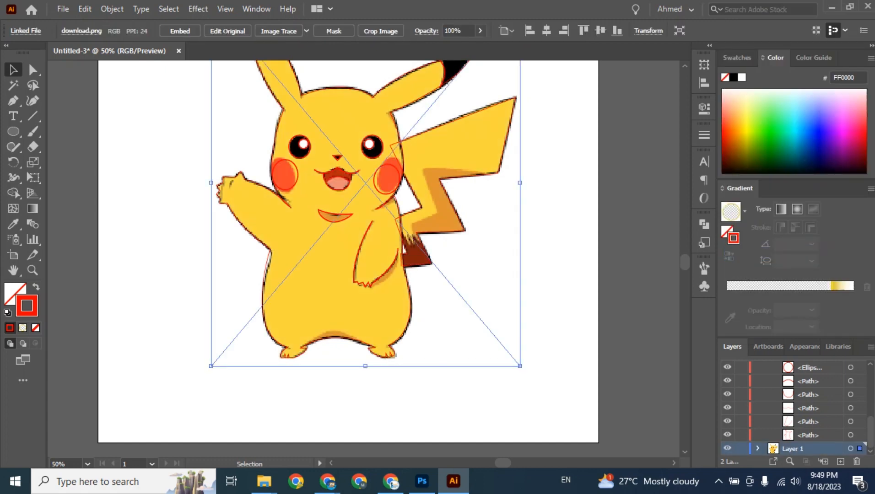
pyautogui.moveTo(376, 298); pyautogui.dragTo(64, 297)
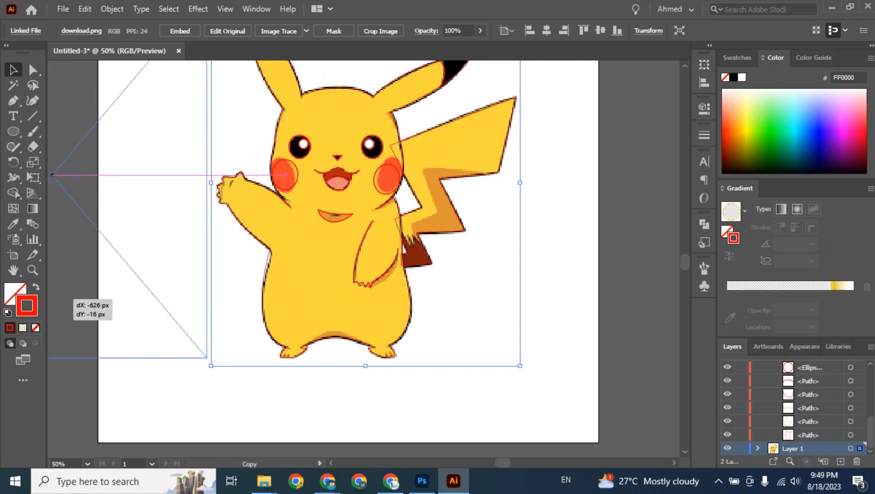
pyautogui.hotkey('ctrl', '-')
pyautogui.hotkey('ctrl', '-')
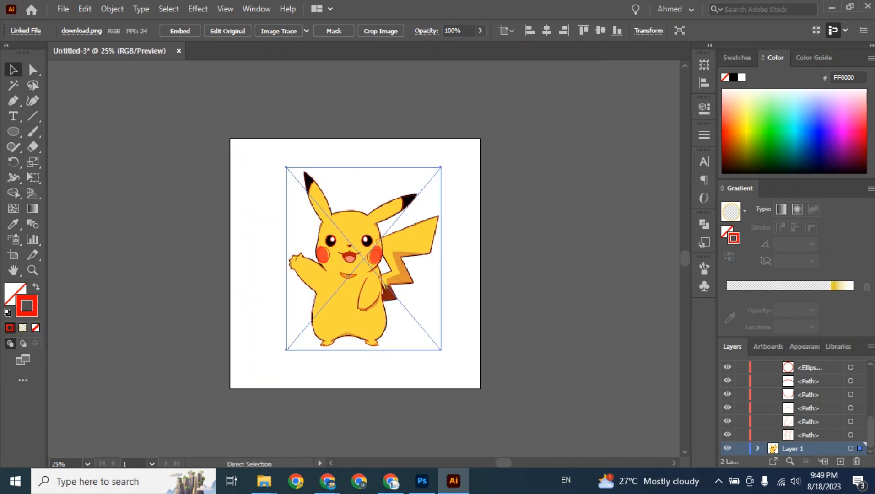
pyautogui.moveTo(363, 256); pyautogui.dragTo(183, 256)
pyautogui.hotkey('ctrl', 'shift', 'a')
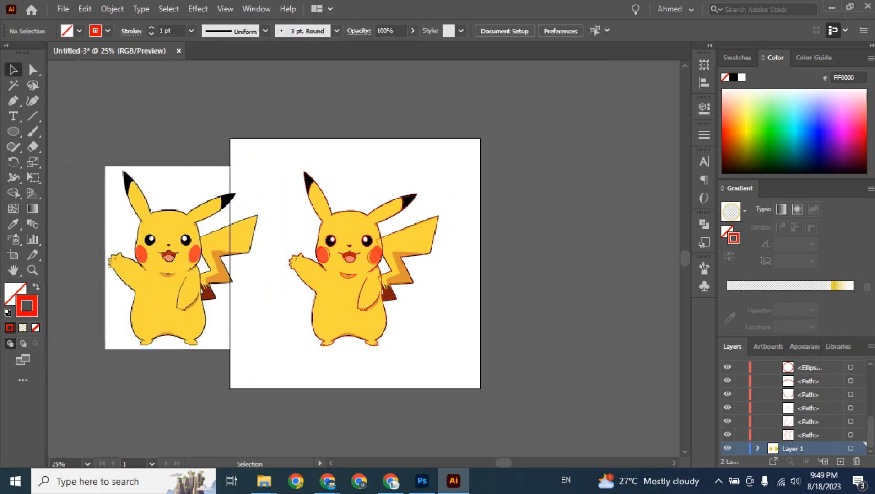
# Try making Layer 1 a template layer and undo that change.
pyautogui.click(871, 347)
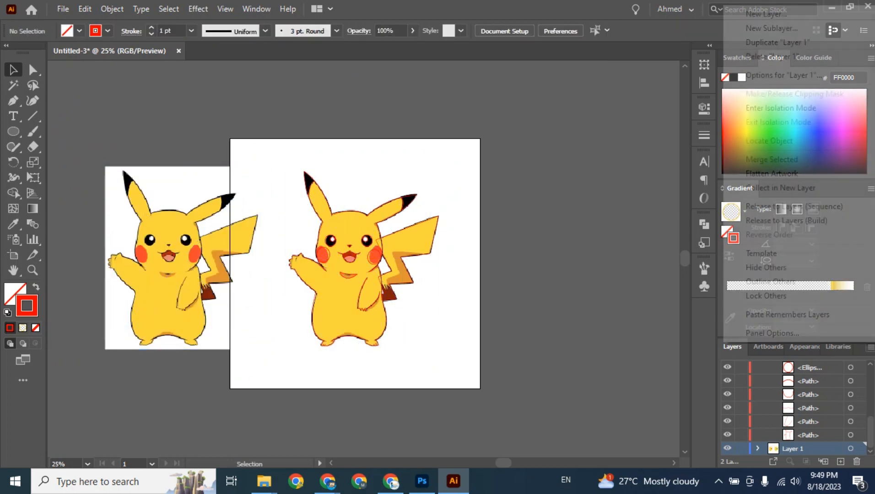
pyautogui.click(750, 251)
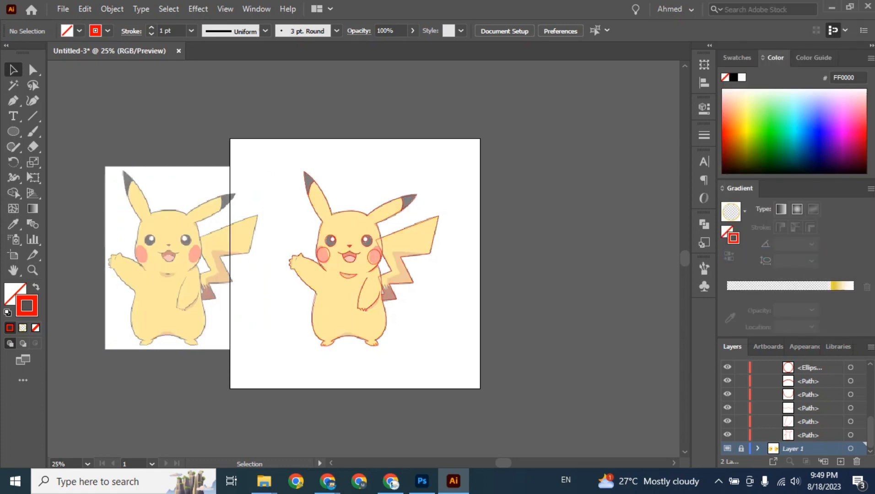
pyautogui.hotkey('ctrl', 'z')
pyautogui.hotkey('ctrl', 'z')
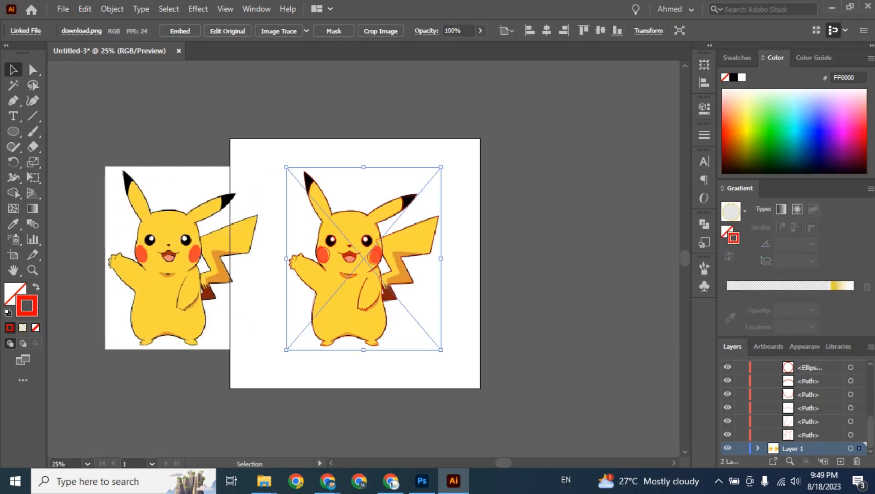
# Lock Layer 1, toggle its visibility off and on, and look at its contents.
pyautogui.click(741, 449)
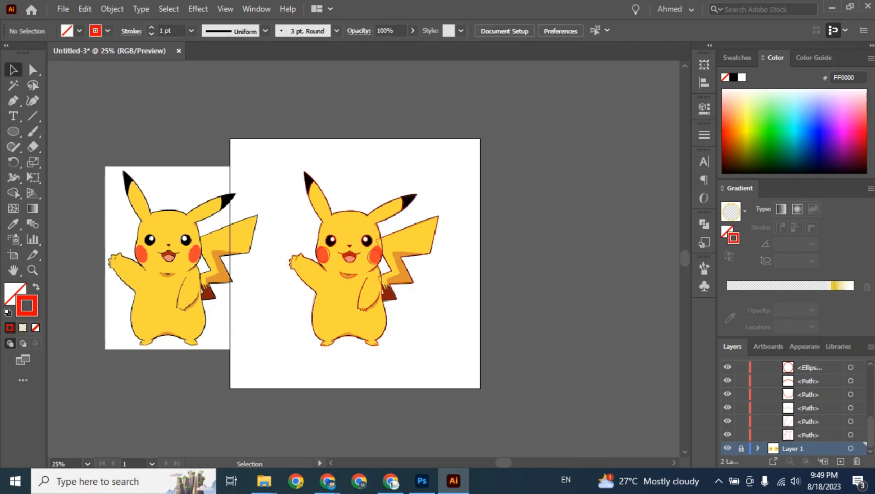
pyautogui.click(727, 448)
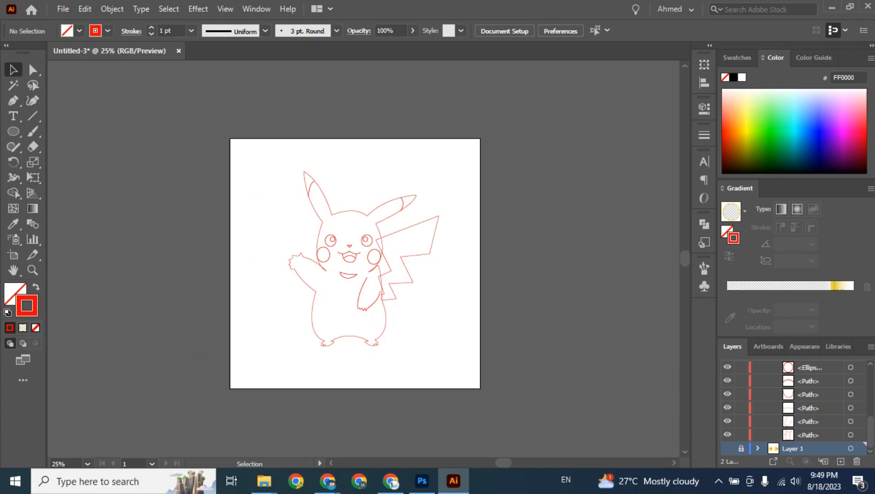
pyautogui.click(727, 448)
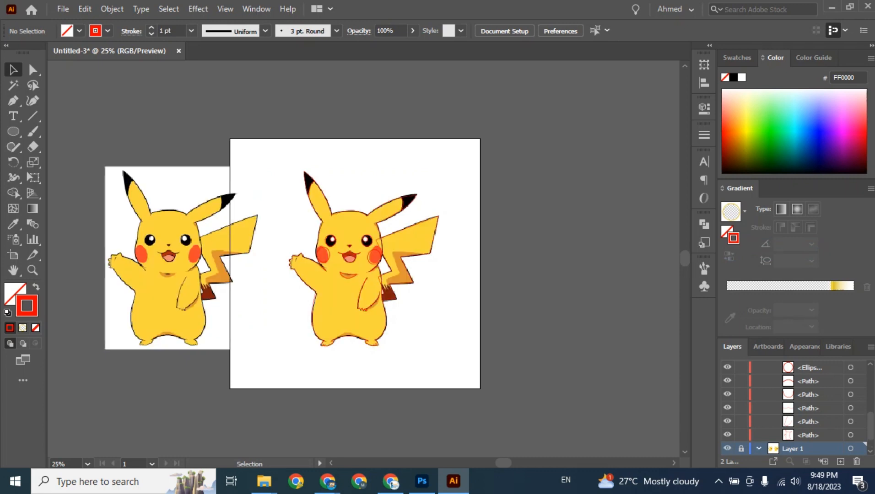
pyautogui.click(758, 448)
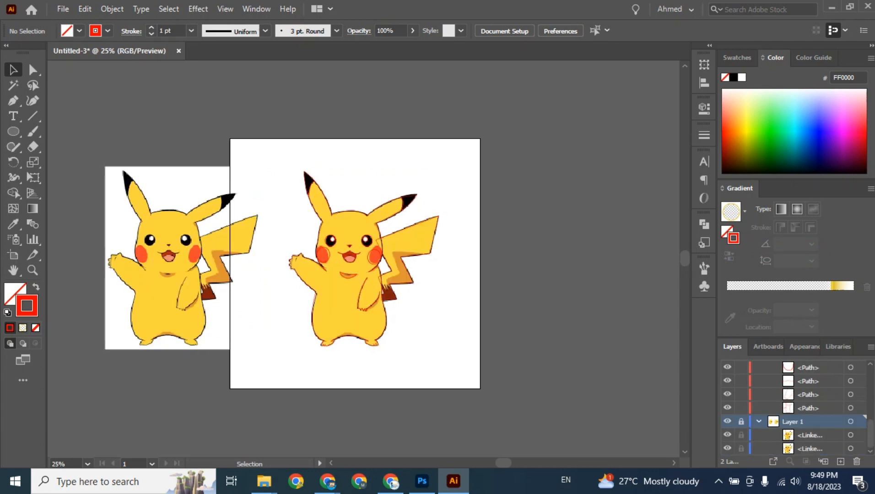
pyautogui.click(758, 422)
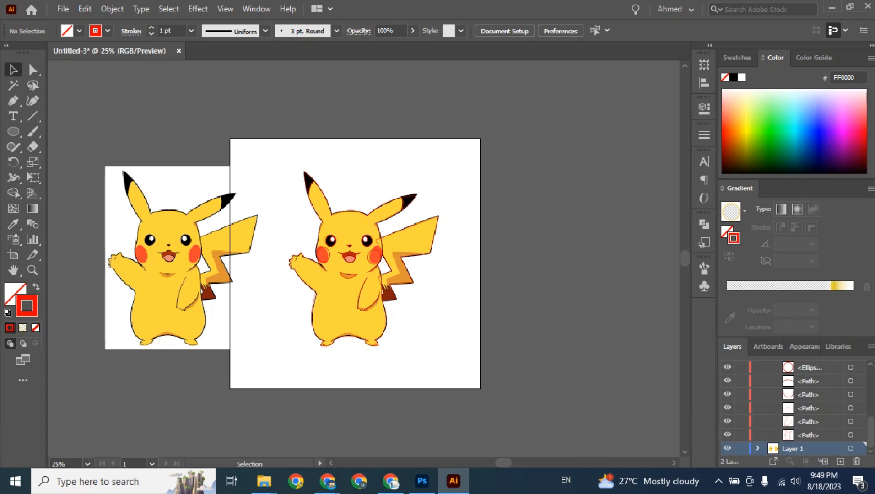
# Unlock and expand Layer 1, and lock only its lower linked image.
pyautogui.click(758, 448)
pyautogui.scroll(-1, 778, 439)
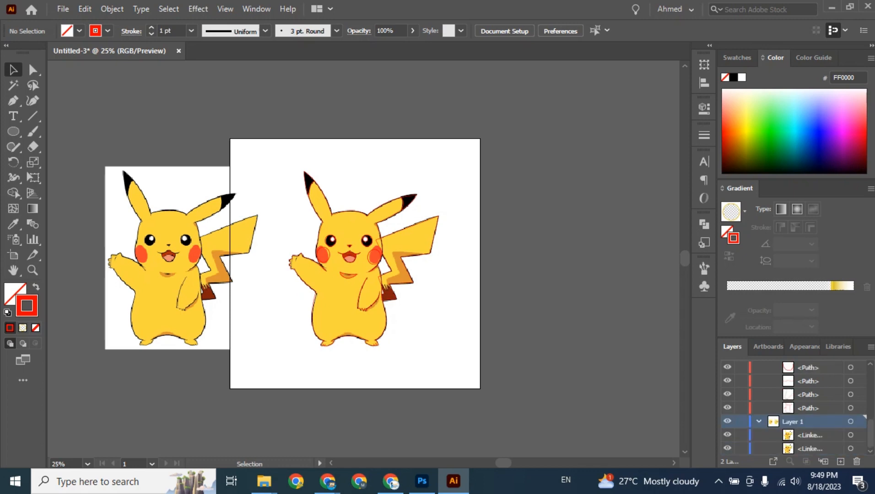
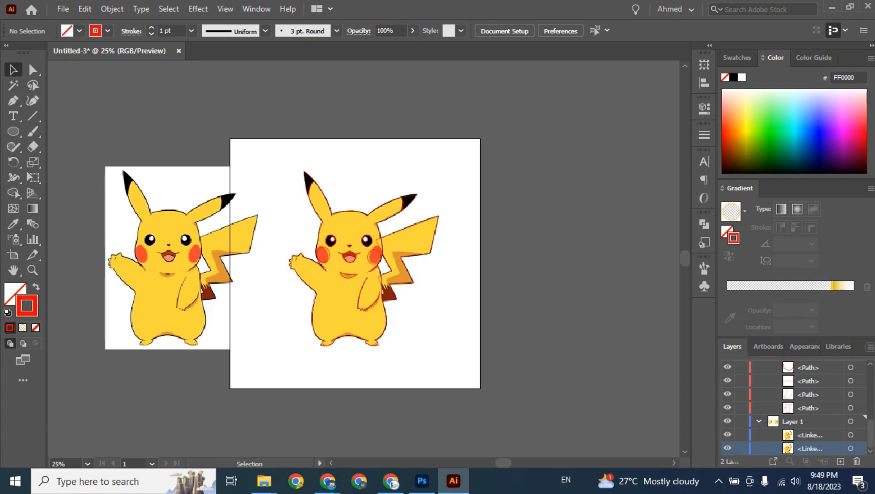
pyautogui.click(870, 347)
pyautogui.click(870, 347)
pyautogui.click(740, 449)
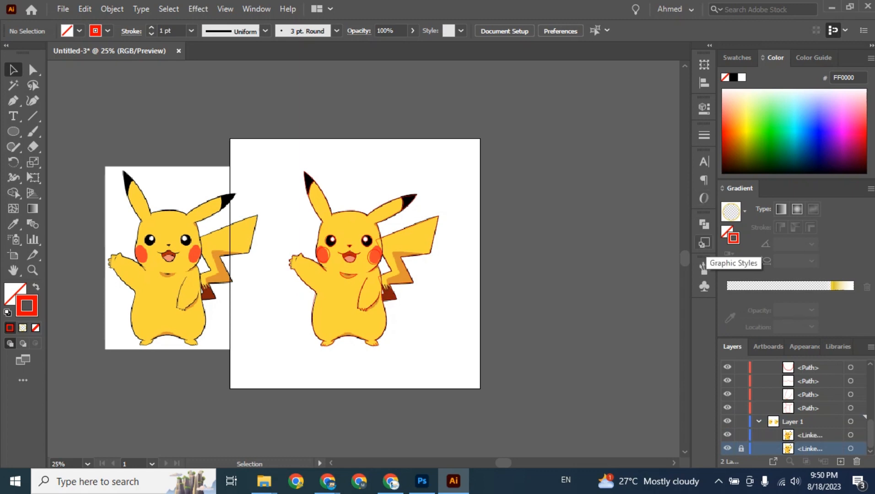
# Open the Transparency panel and dock it with the collapsed panels below Symbols.
pyautogui.click(256, 9)
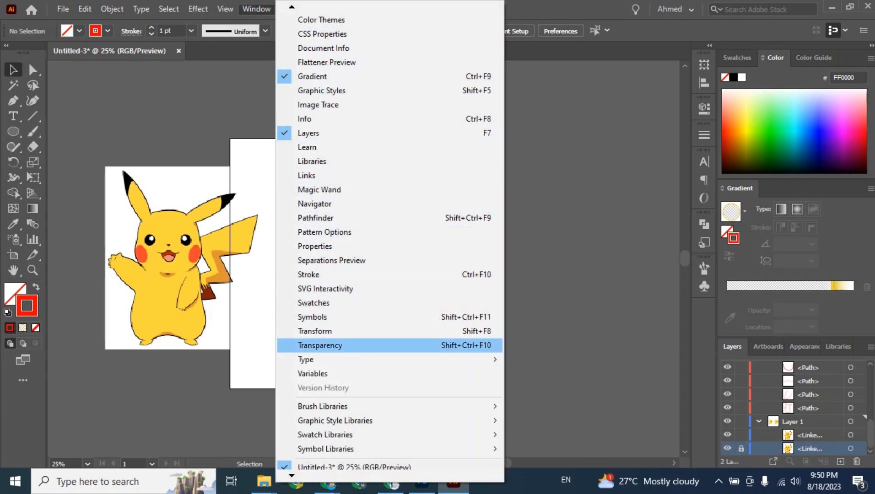
pyautogui.click(319, 345)
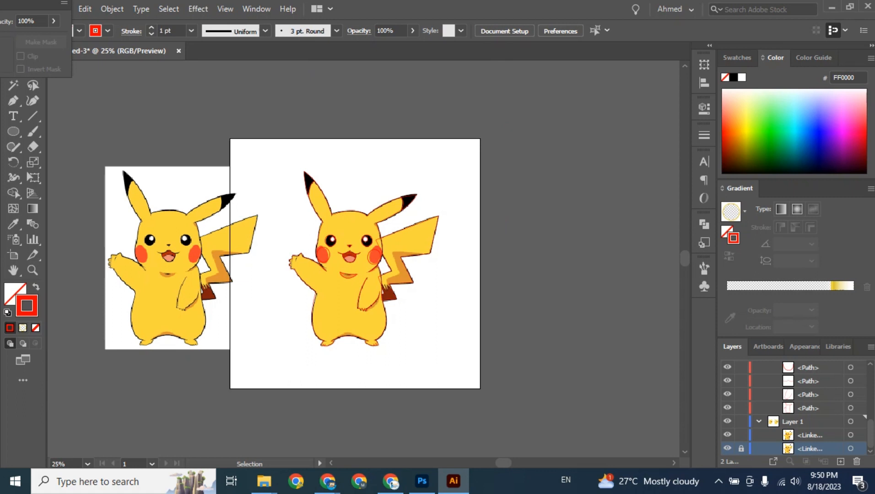
pyautogui.moveTo(27, 2); pyautogui.dragTo(703, 312)
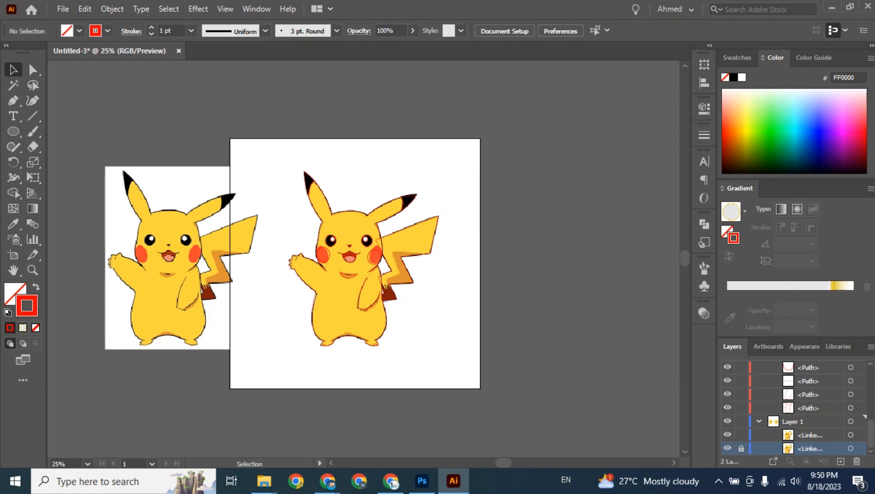
# Try to fade the reference image by setting the opacity to 51% and 62%.
pyautogui.click(704, 313)
pyautogui.click(673, 327)
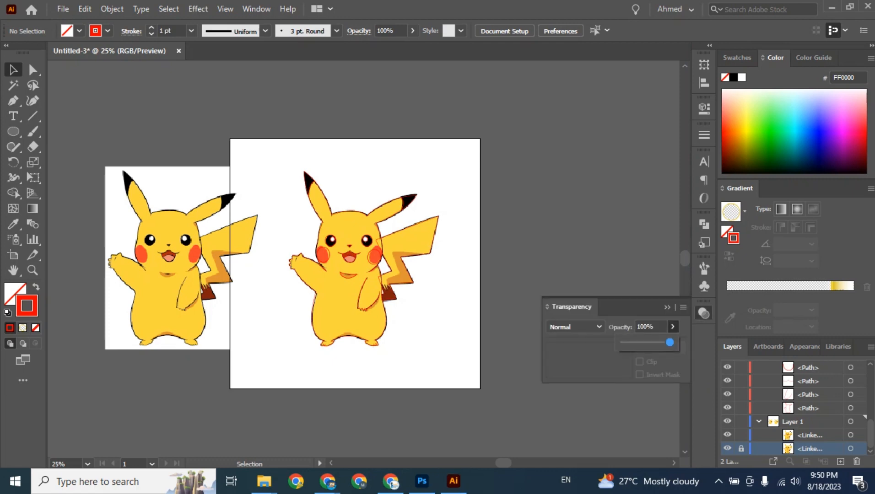
pyautogui.moveTo(670, 342); pyautogui.dragTo(647, 342)
pyautogui.click(650, 326)
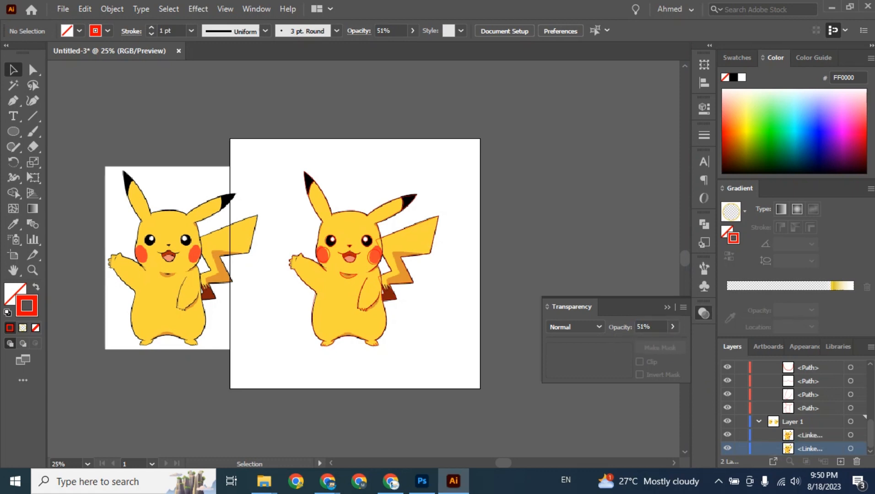
pyautogui.click(673, 327)
pyautogui.moveTo(647, 342)
pyautogui.mouseDown()
pyautogui.moveTo(667, 342)
pyautogui.moveTo(652, 342)
pyautogui.mouseUp()
pyautogui.click(650, 326)
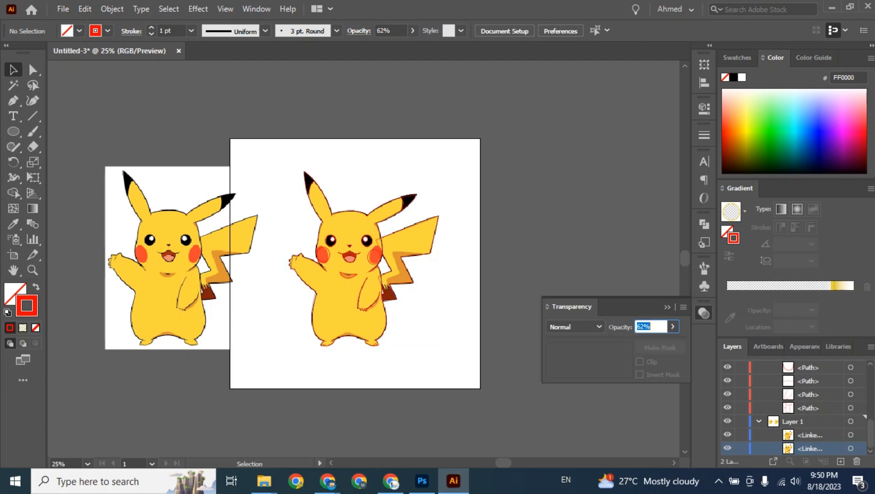
# Fade the linked reference image under the traced outline to 18% opacity and deselect it.
pyautogui.click(363, 259)
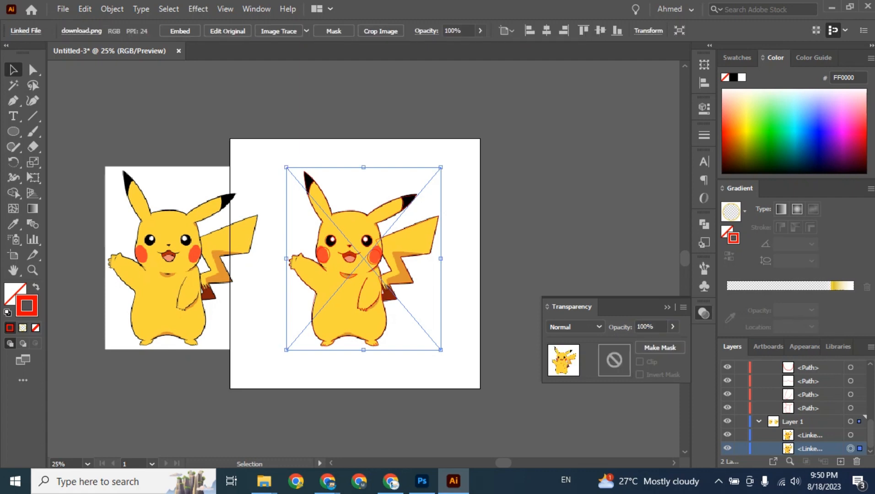
pyautogui.click(673, 326)
pyautogui.moveTo(672, 342); pyautogui.dragTo(632, 342)
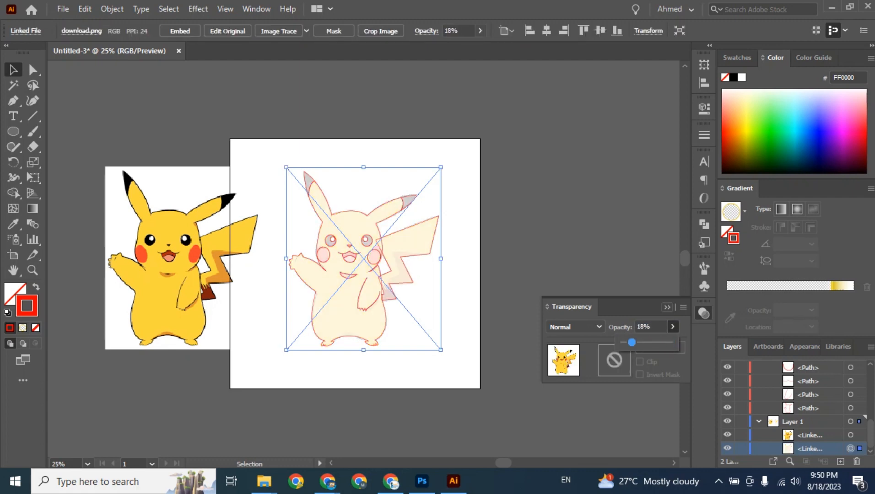
pyautogui.hotkey('ctrl', 'shift', 'a')
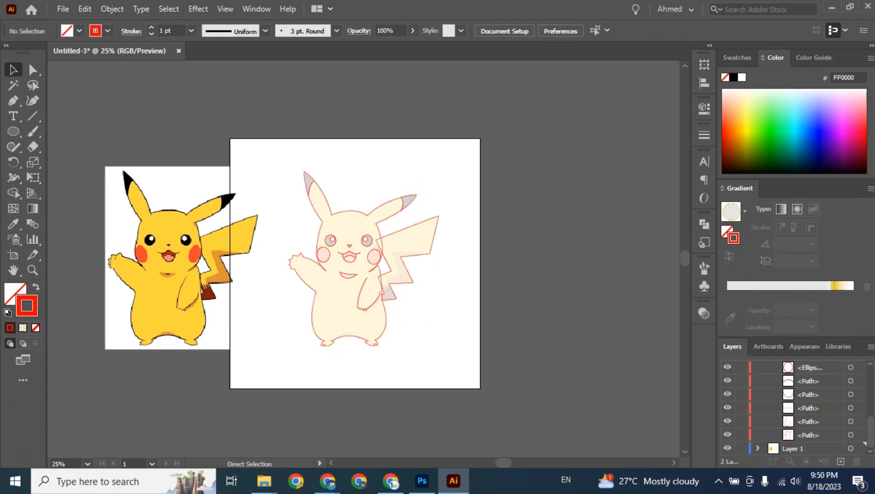
# Fill the body outline with yellow sampled from the reference copy's belly, leaving it without a stroke.
pyautogui.hotkey('ctrl', '=')
pyautogui.hotkey('ctrl', '=')
pyautogui.moveTo(366, 256); pyautogui.dragTo(500, 238)
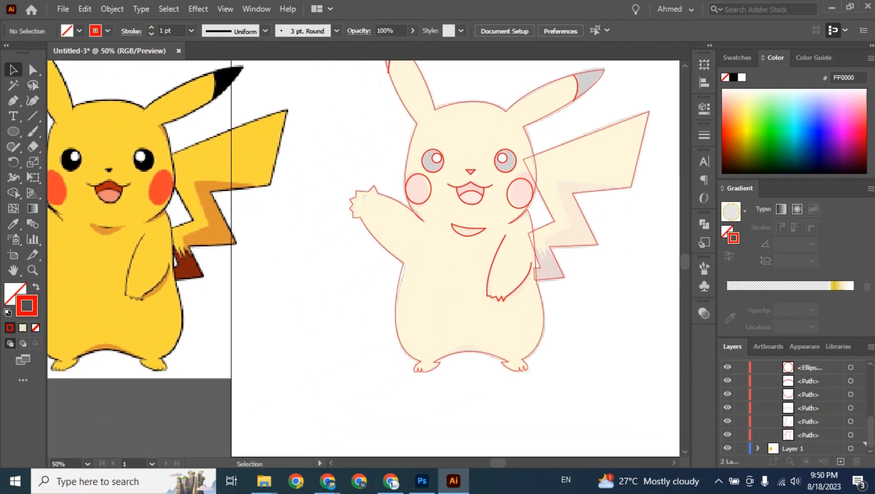
pyautogui.click(541, 301)
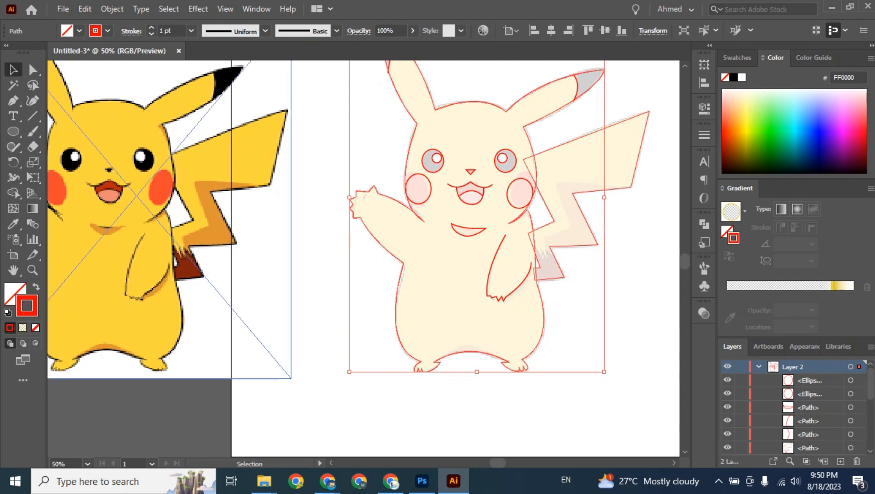
pyautogui.click(35, 287)
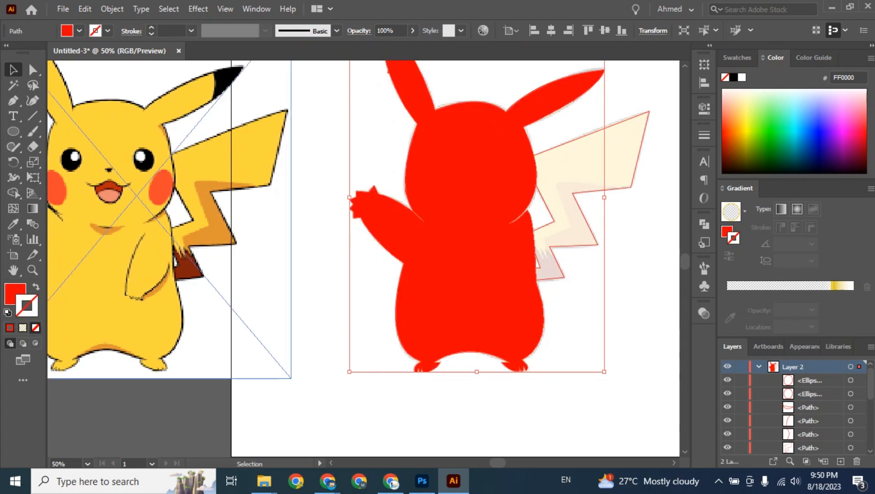
pyautogui.hotkey('ctrl', 'z')
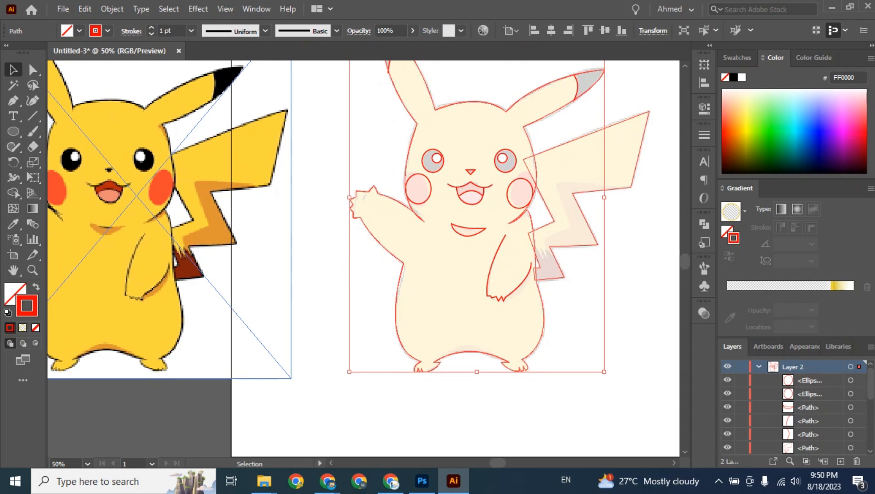
pyautogui.hotkey('shift', 'x')
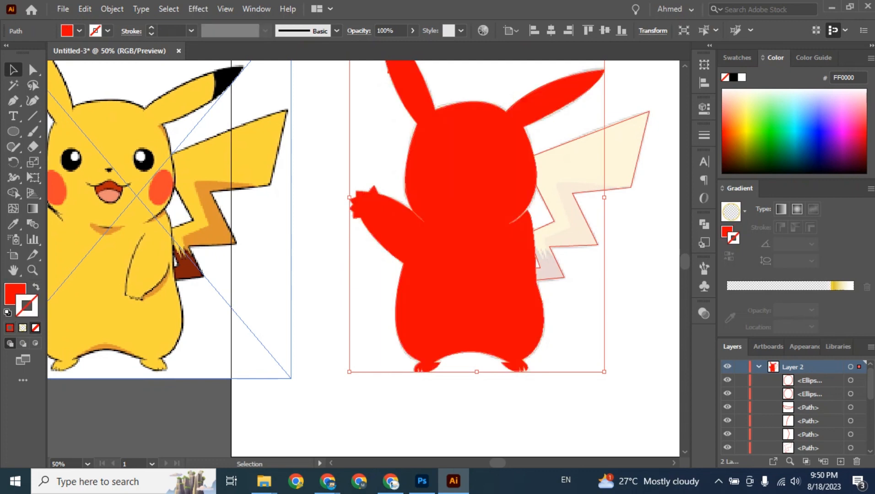
pyautogui.press('i')
pyautogui.click(115, 275)
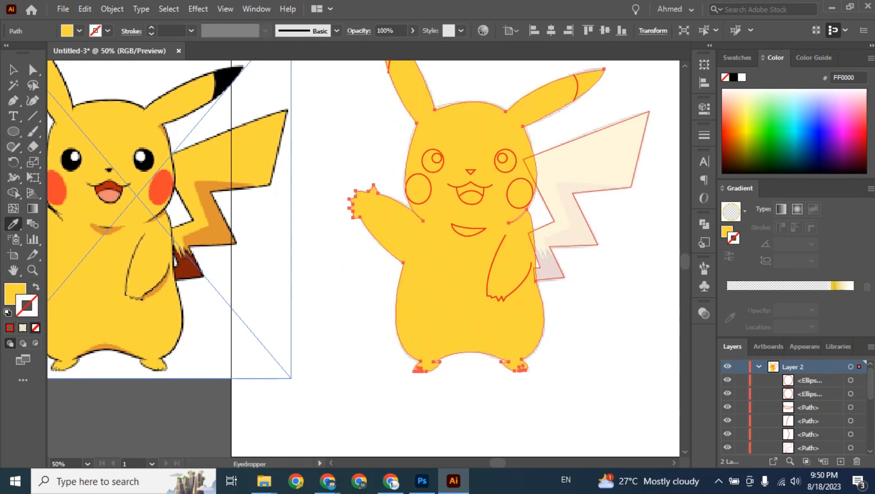
pyautogui.click(13, 70)
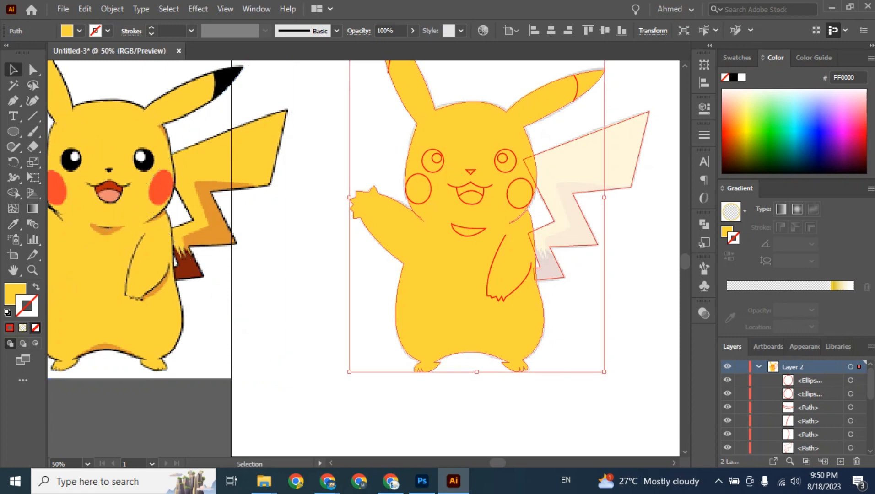
pyautogui.hotkey('ctrl', 'shift', 'a')
# Set the stroke of the lowered arm's outline to black and deselect it.
pyautogui.click(505, 298)
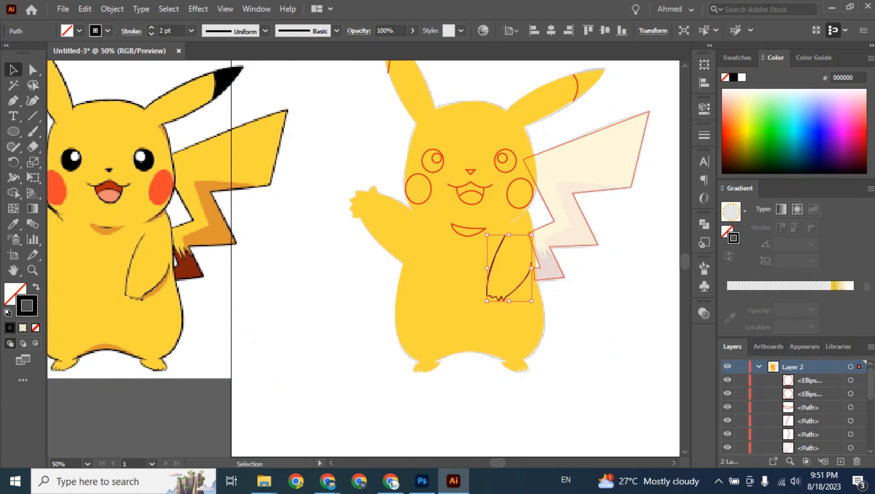
pyautogui.hotkey('ctrl', 'shift', 'a')
# Give the yellow body shape a black 3 pt stroke and deselect it.
pyautogui.hotkey('ctrl', '=')
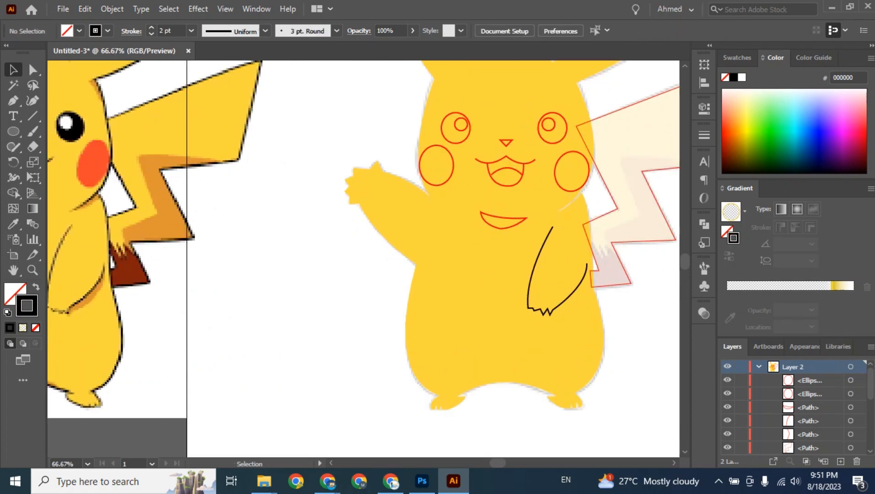
pyautogui.scroll(2, 525, 279)
pyautogui.click(524, 280)
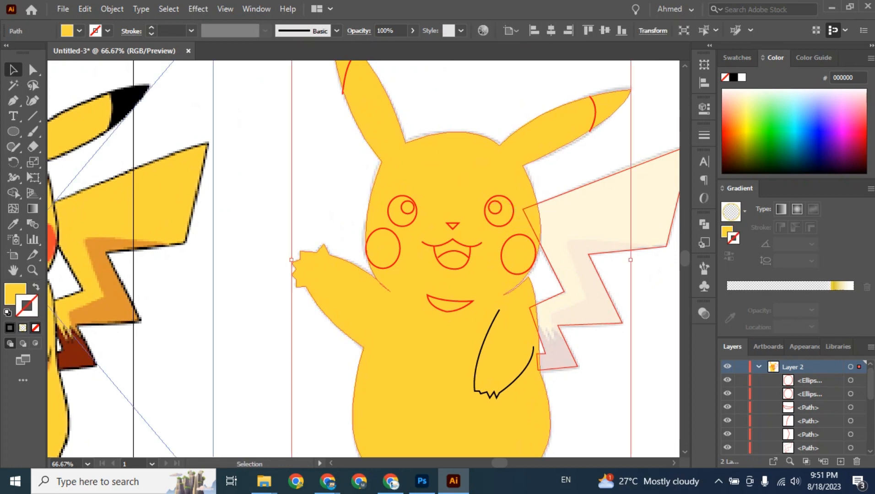
pyautogui.click(10, 328)
pyautogui.click(191, 31)
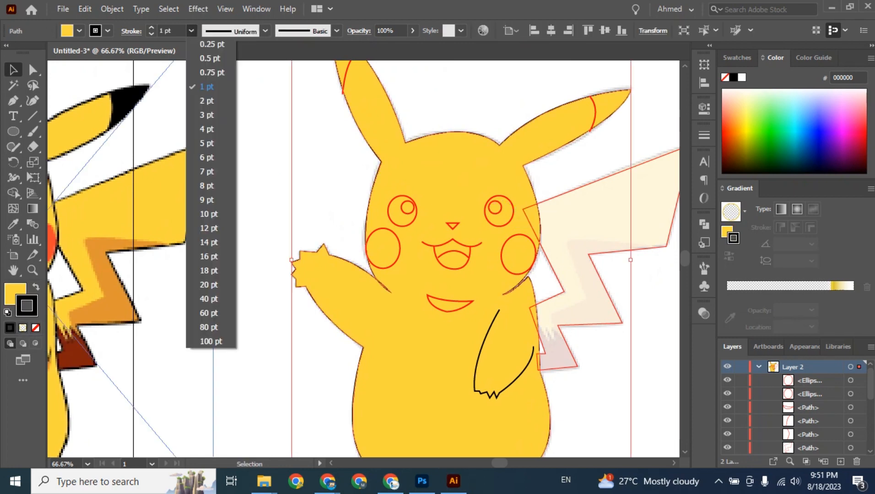
pyautogui.click(213, 129)
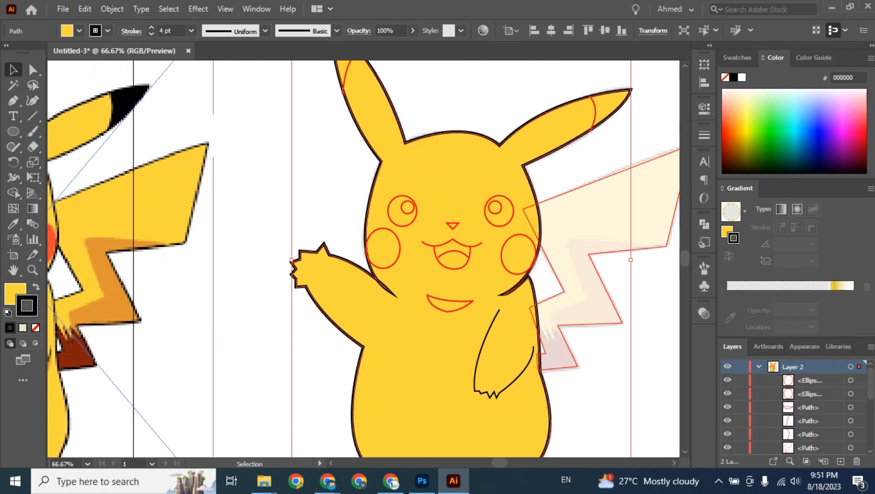
pyautogui.click(192, 30)
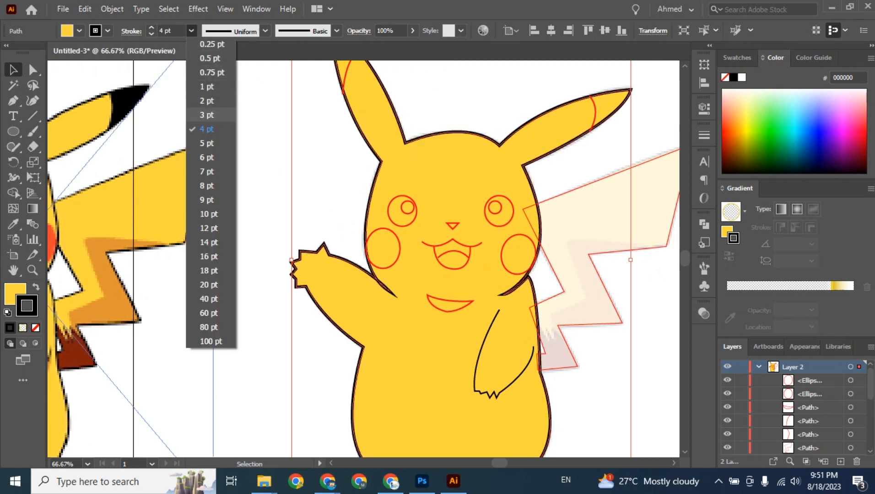
pyautogui.click(207, 115)
pyautogui.hotkey('ctrl', 'shift', 'a')
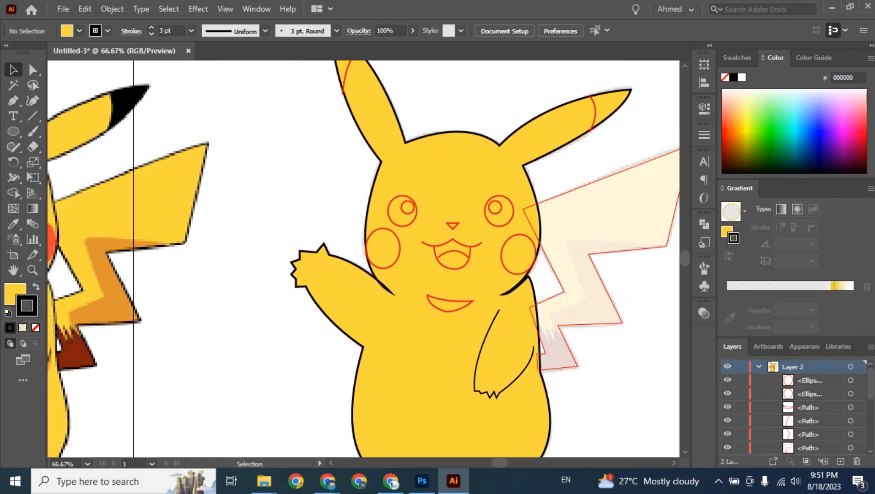
# Swap fill and stroke on both cheek ellipses so they are solid red without an outline.
pyautogui.click(395, 262)
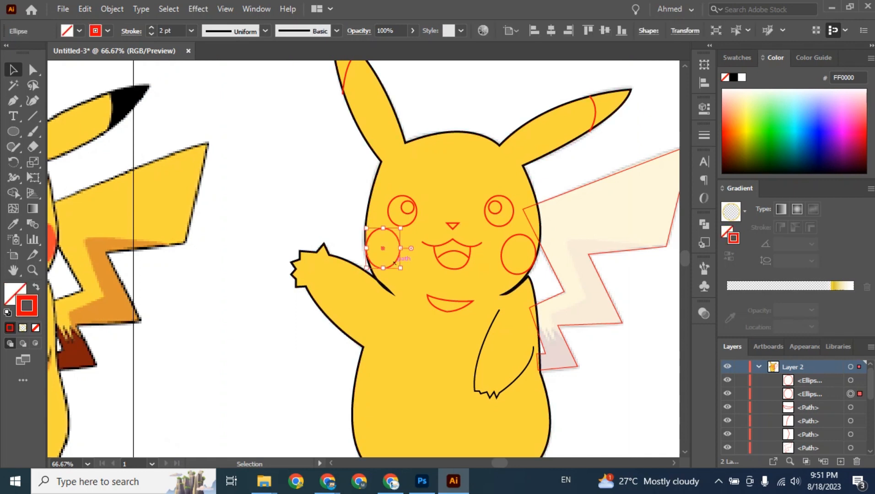
pyautogui.hotkey('shift', 'x')
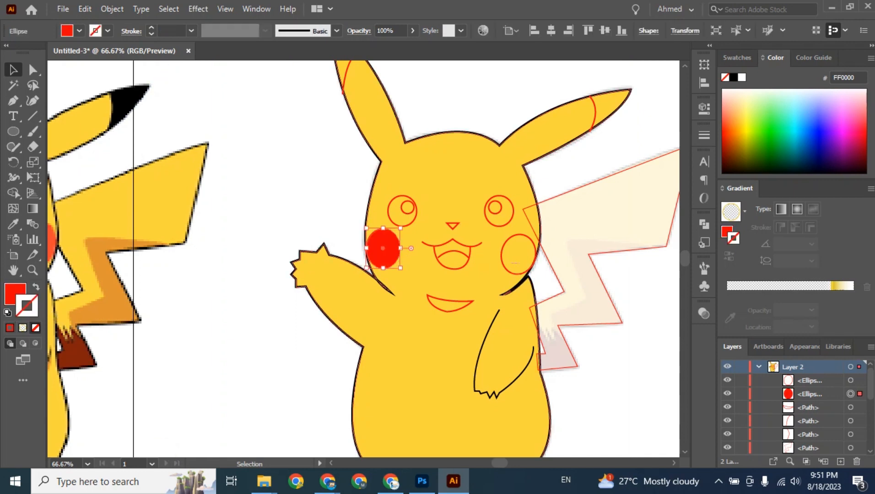
pyautogui.click(518, 272)
pyautogui.hotkey('shift', 'x')
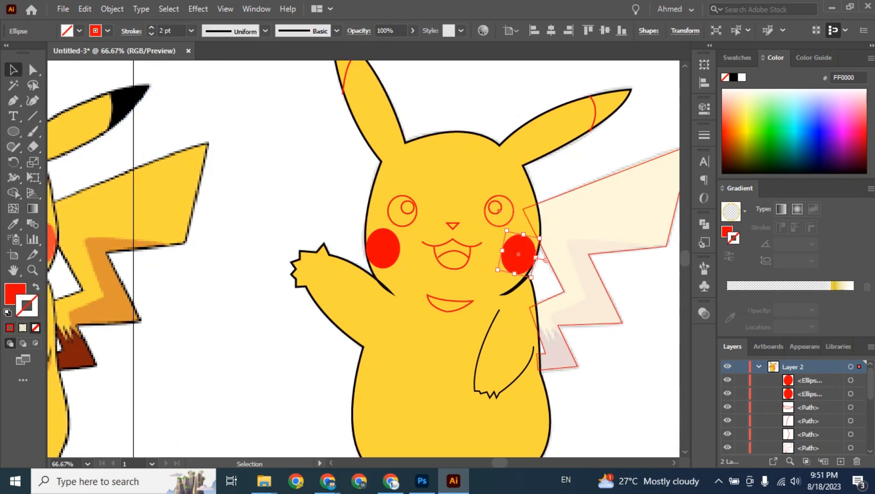
pyautogui.click(513, 211)
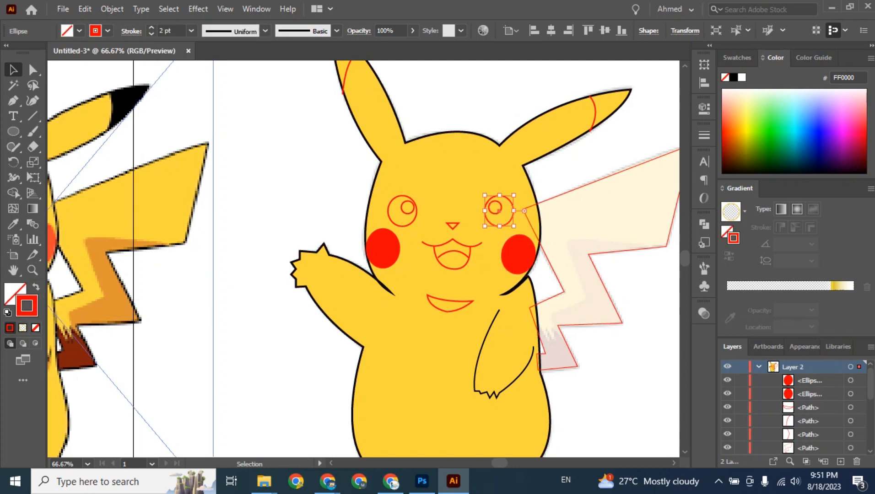
pyautogui.hotkey('shift', 'x')
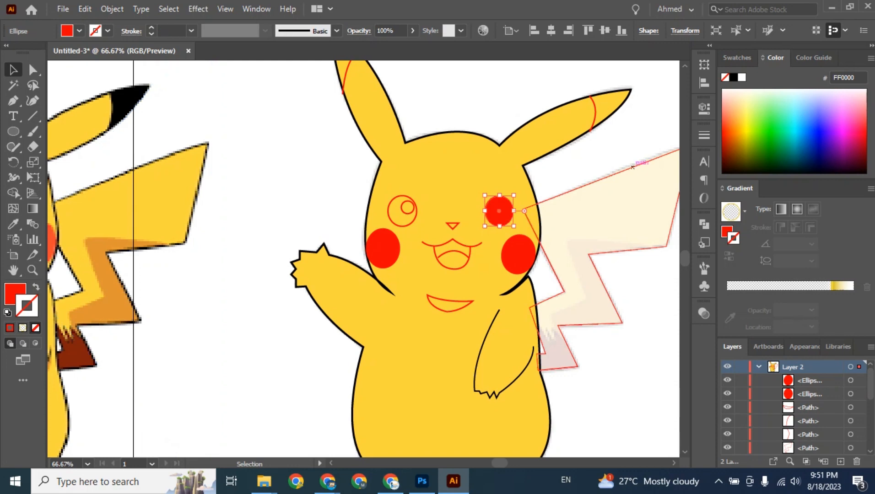
pyautogui.hotkey('ctrl', 'z')
pyautogui.hotkey('ctrl', 'shift', 'z')
pyautogui.hotkey('shift', 'x')
# Fill the small highlight circle in the tail-side eye with white and remove its stroke.
pyautogui.hotkey('ctrl', '=')
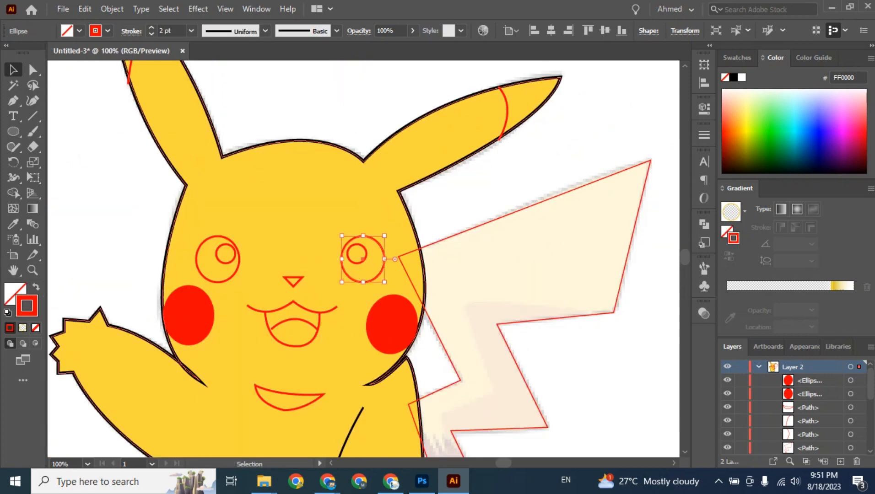
pyautogui.click(355, 262)
pyautogui.click(356, 258)
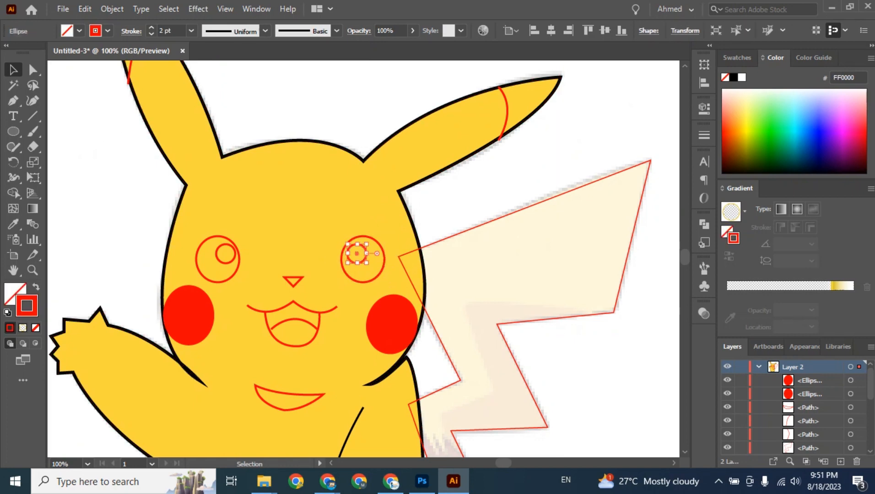
pyautogui.hotkey('shift', 'x')
pyautogui.click(742, 77)
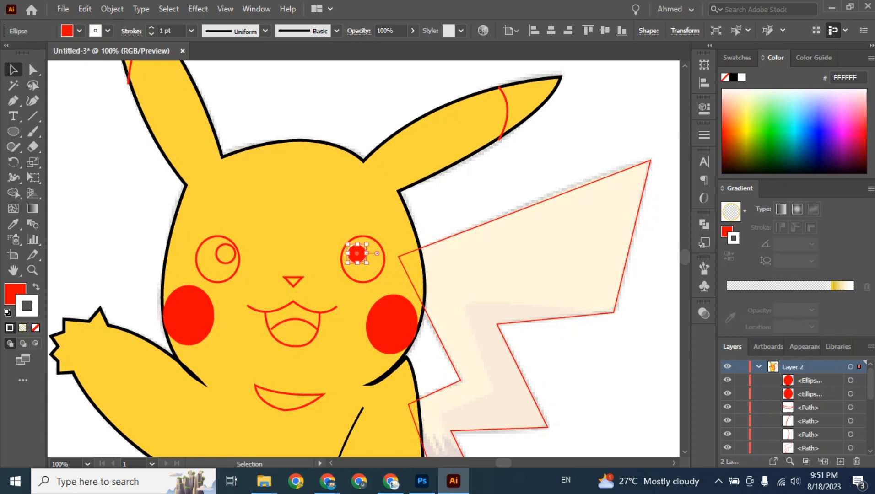
pyautogui.click(35, 328)
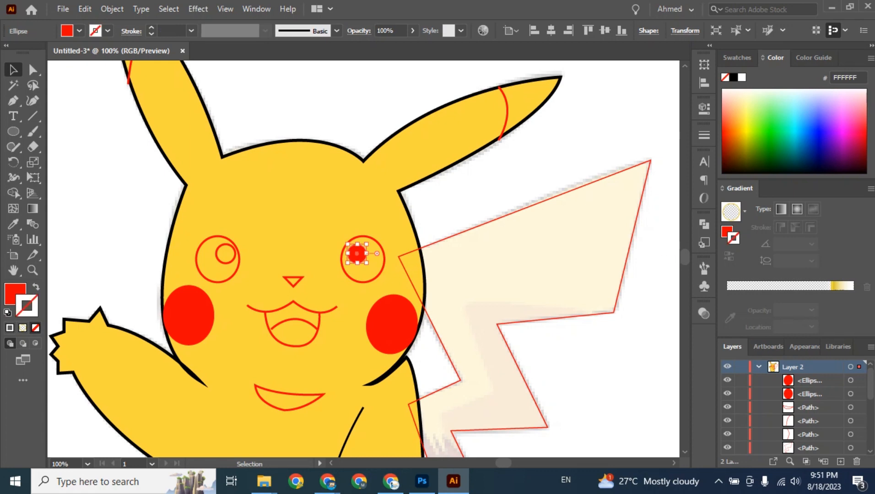
pyautogui.press('x')
pyautogui.press(',')
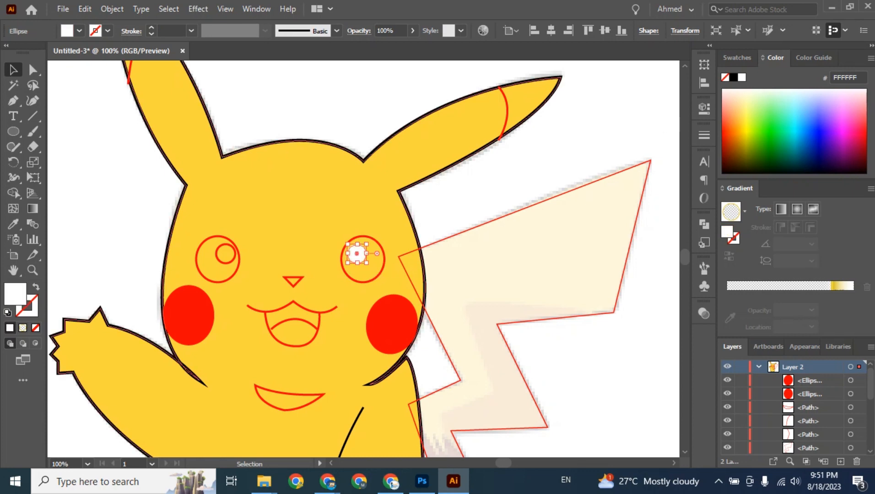
# Copy the white fill without stroke from the finished eye highlight onto the other eye's highlight circle.
pyautogui.click(225, 253)
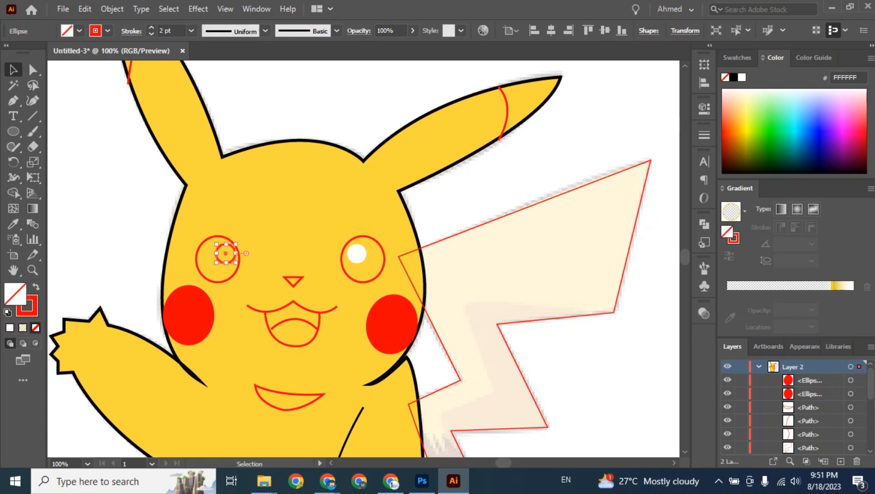
pyautogui.press('i')
pyautogui.click(357, 254)
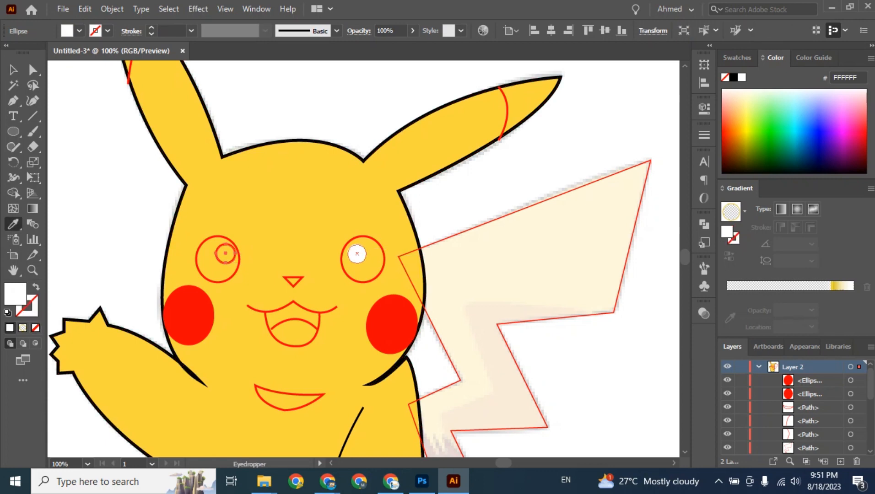
pyautogui.press('v')
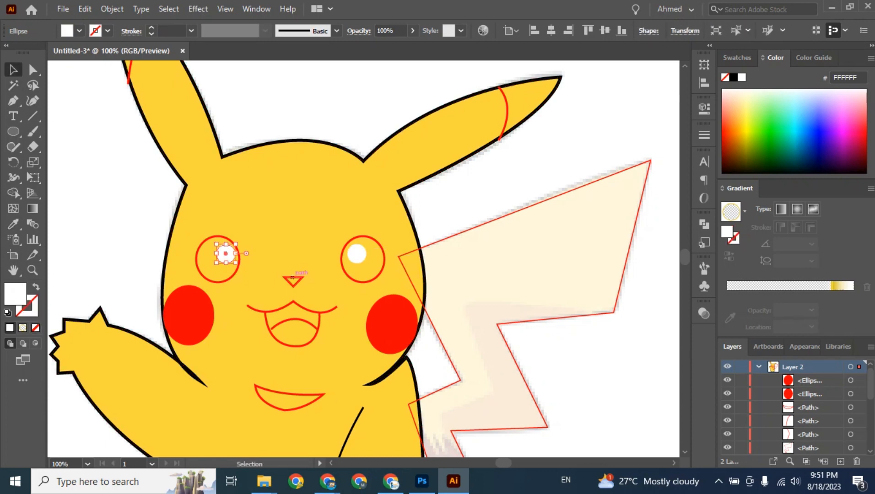
# Fill both large eye ellipses with solid black and remove their red strokes.
pyautogui.click(384, 259)
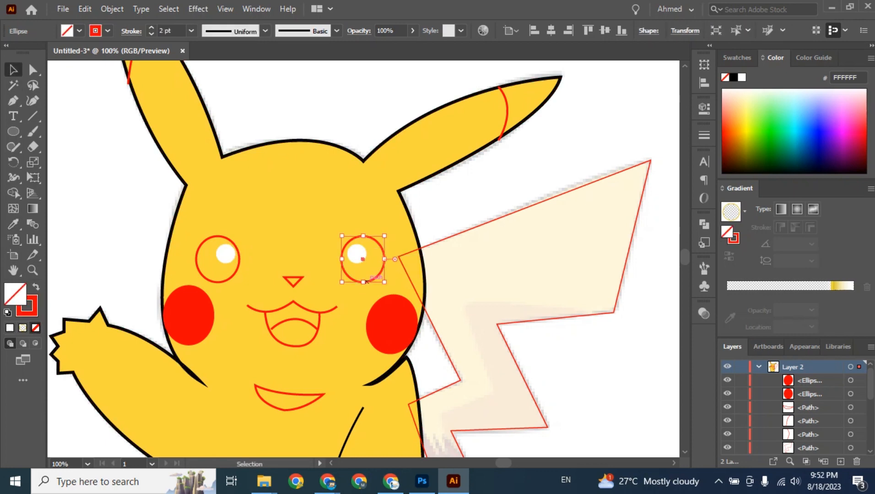
pyautogui.click(27, 305)
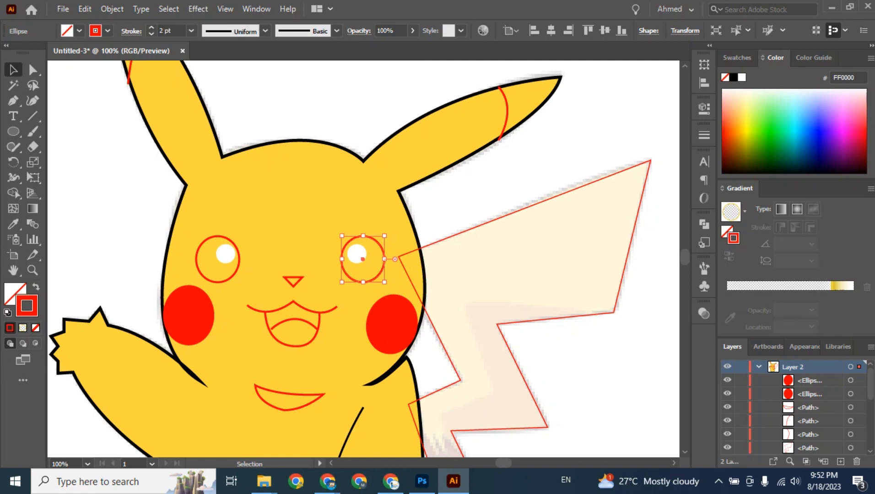
pyautogui.click(35, 327)
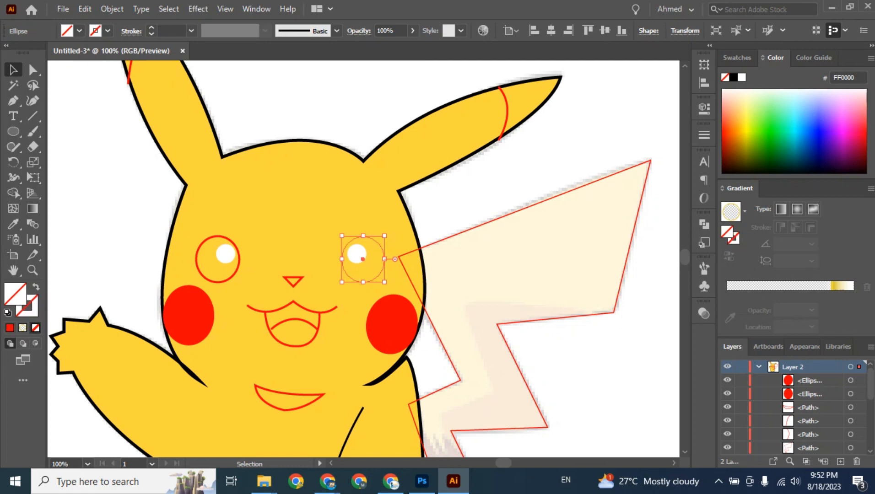
pyautogui.click(733, 77)
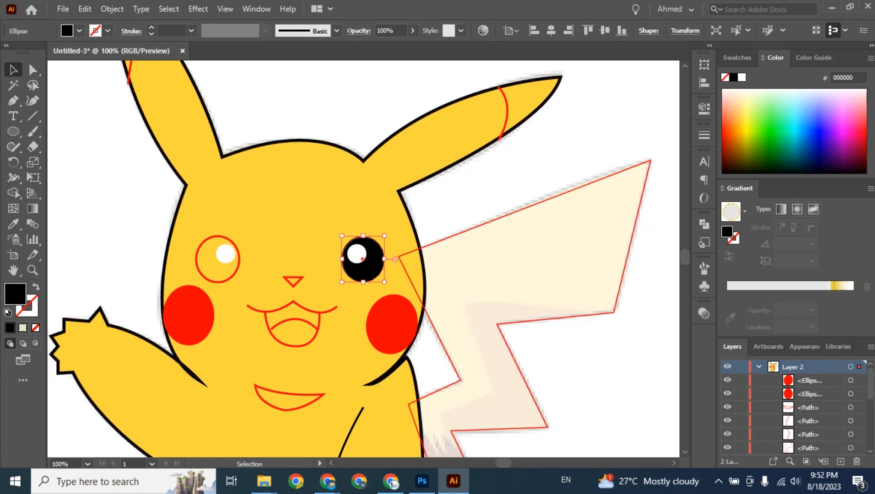
pyautogui.click(232, 276)
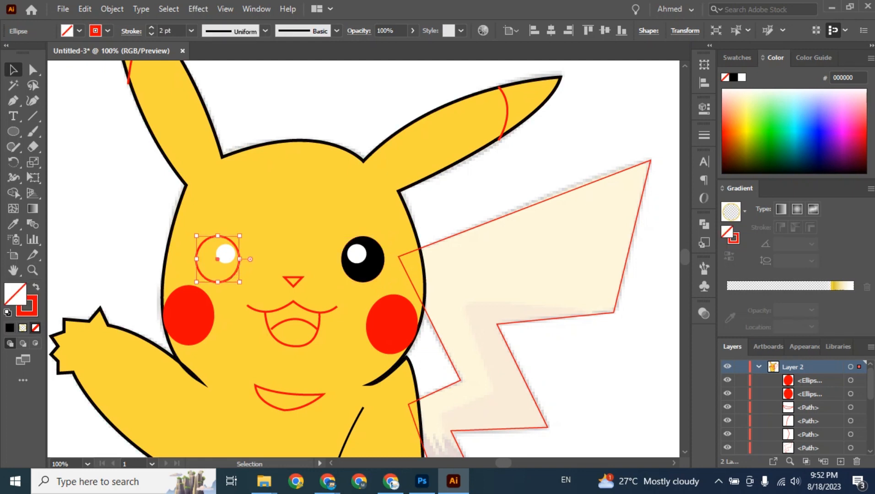
pyautogui.click(36, 287)
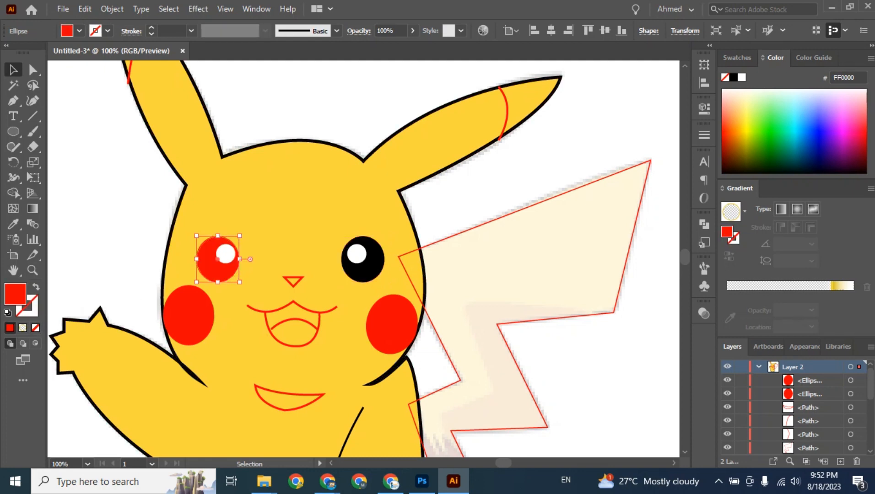
pyautogui.click(734, 77)
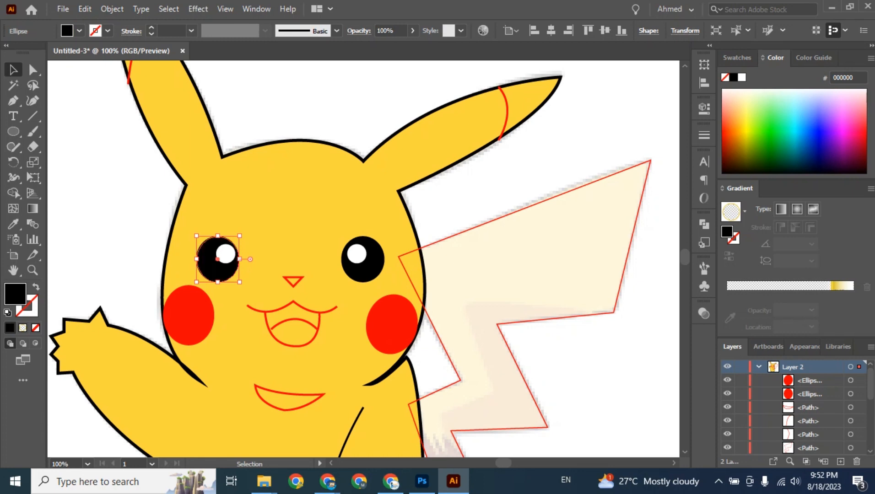
pyautogui.click(250, 259)
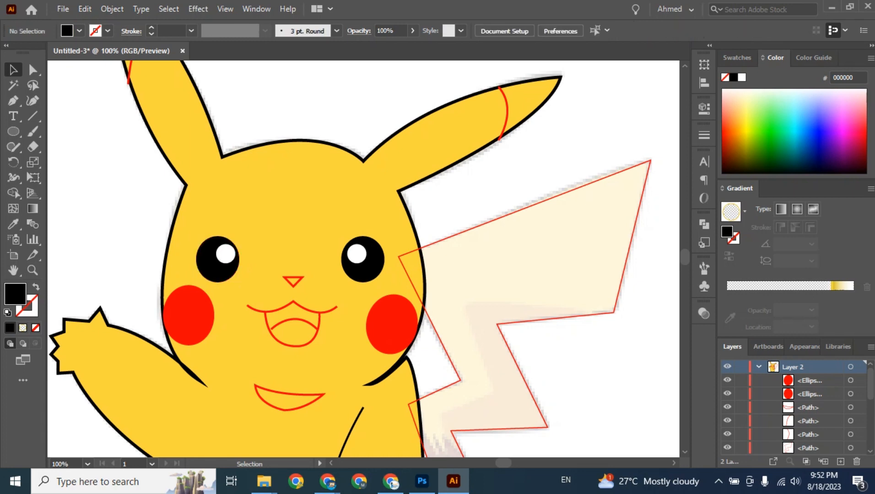
# Fill the nose triangle with black, leave it without a stroke, and deselect it.
pyautogui.click(298, 278)
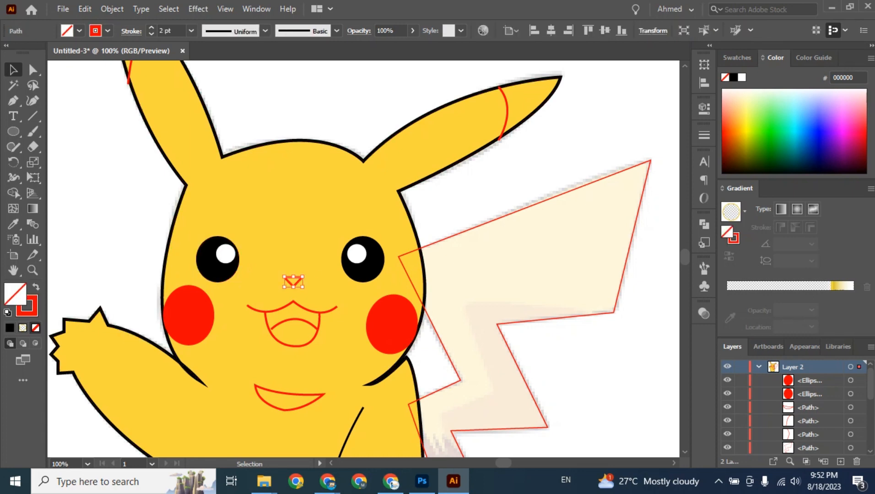
pyautogui.hotkey('shift', 'x')
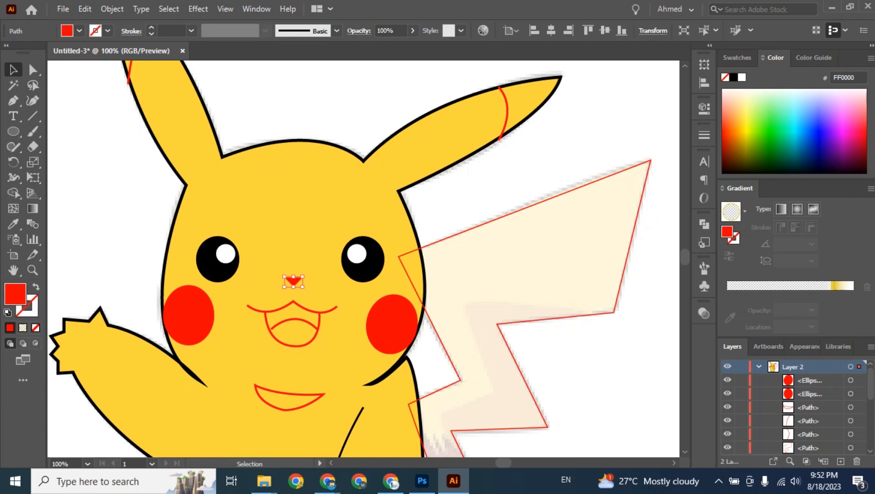
pyautogui.click(733, 78)
pyautogui.click(608, 147)
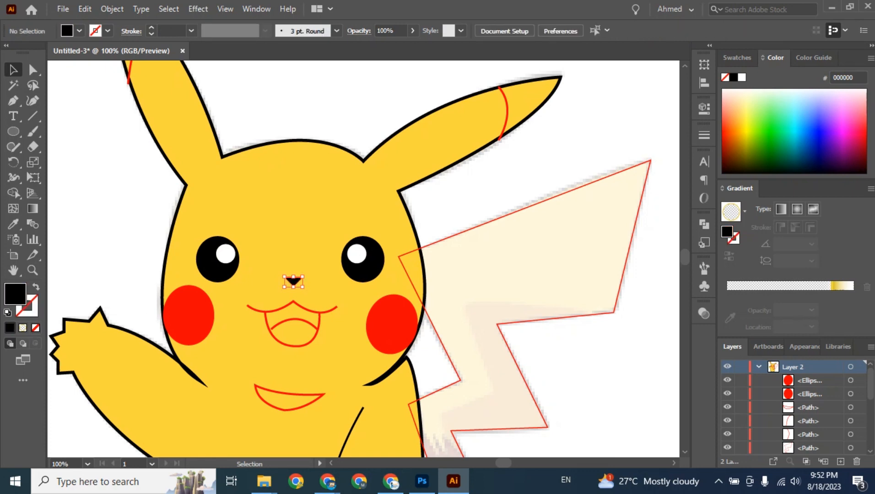
# Copy the body's yellow fill and black 3 pt stroke onto the tail shape and deselect it.
pyautogui.click(615, 173)
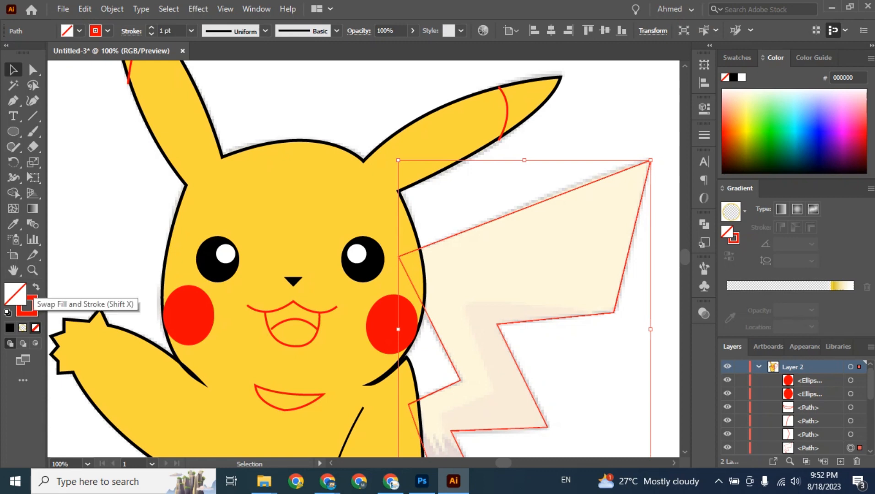
pyautogui.press('i')
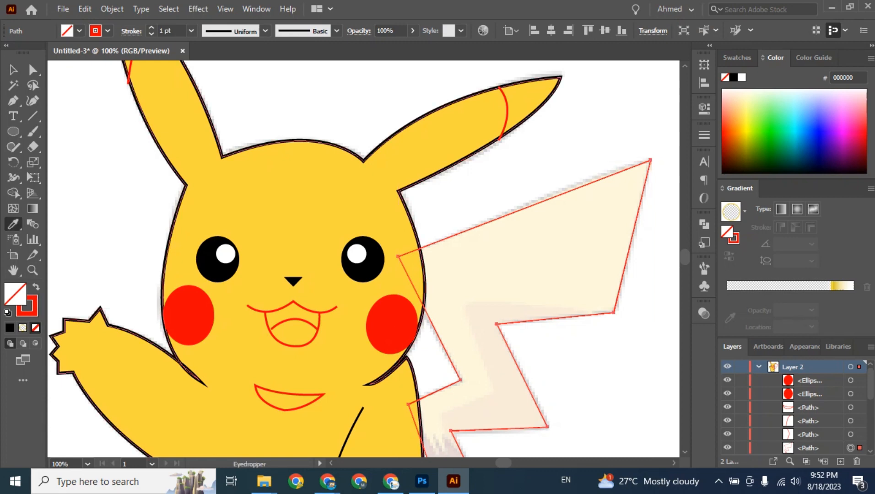
pyautogui.click(320, 206)
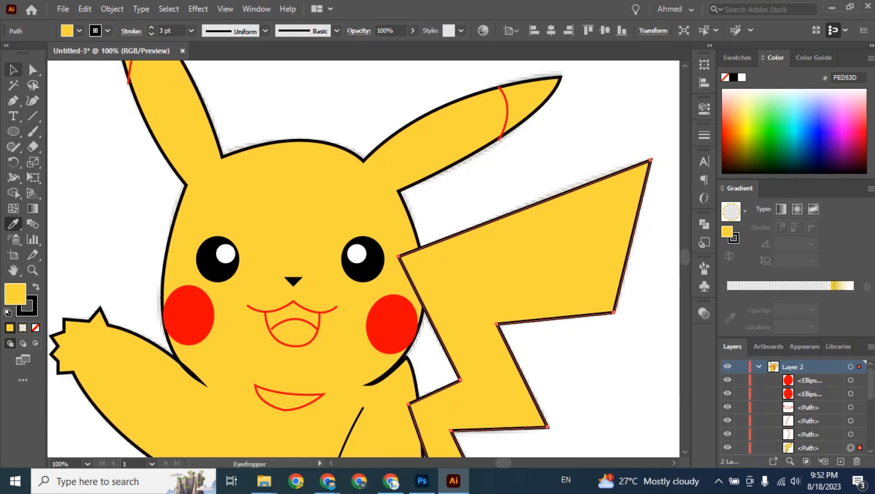
pyautogui.click(13, 70)
pyautogui.scroll(-2, 364, 258)
pyautogui.scroll(-4, 364, 258)
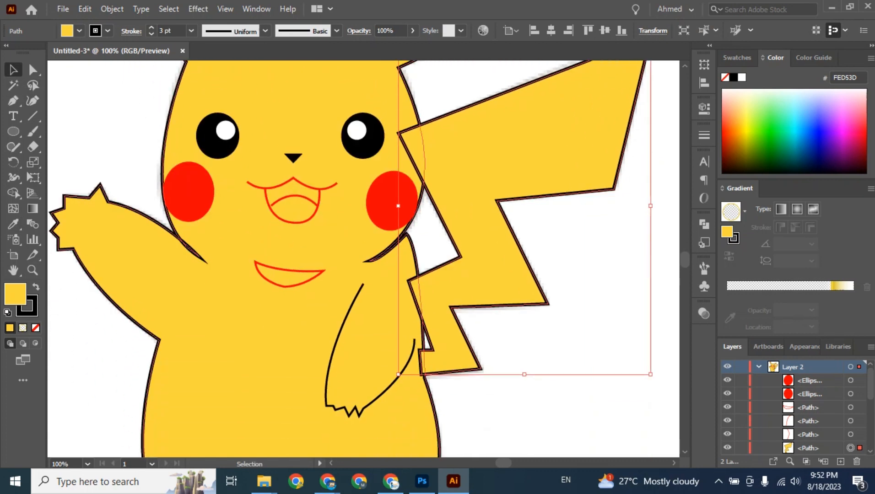
pyautogui.press('a')
pyautogui.hotkey('ctrl', '-')
pyautogui.hotkey('ctrl', '-')
pyautogui.press('v')
pyautogui.hotkey('ctrl', 'shift', 'a')
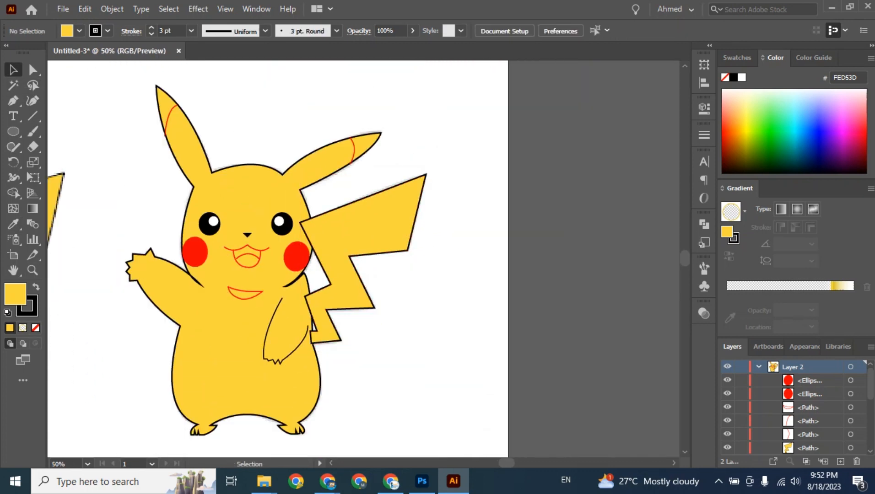
# Move the tail path below the body path in Layer 2's stacking order so it sits behind the body.
pyautogui.hscroll(-3, 366, 259)
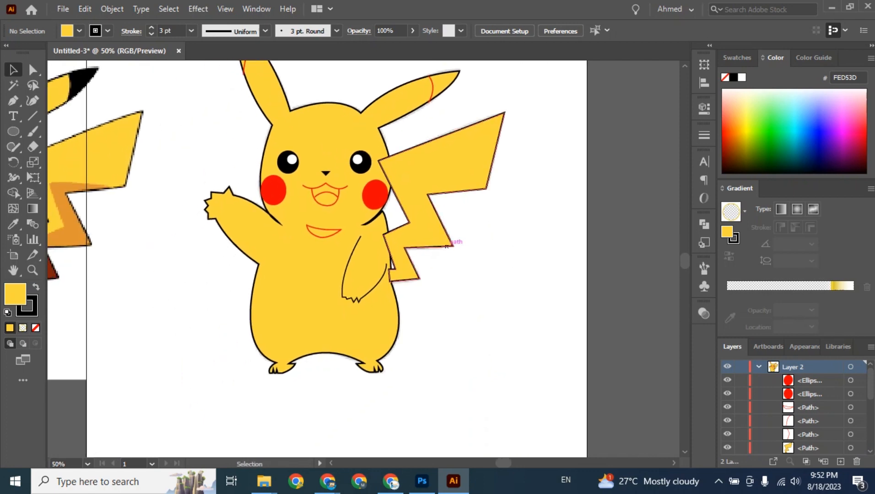
pyautogui.click(455, 245)
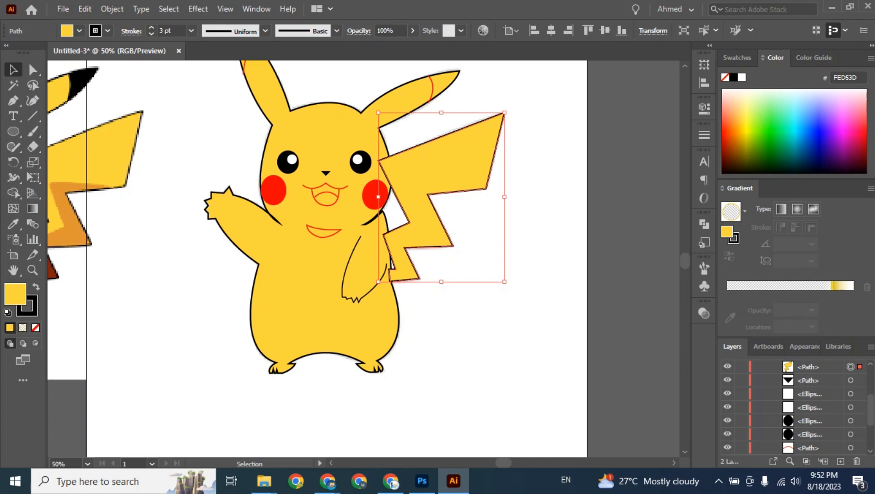
pyautogui.scroll(-1, 797, 407)
pyautogui.scroll(2, 787, 380)
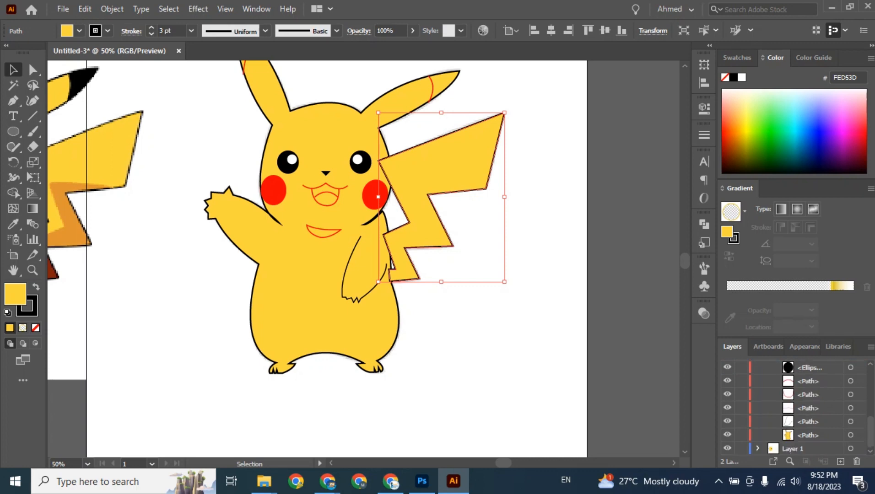
pyautogui.scroll(-2, 794, 408)
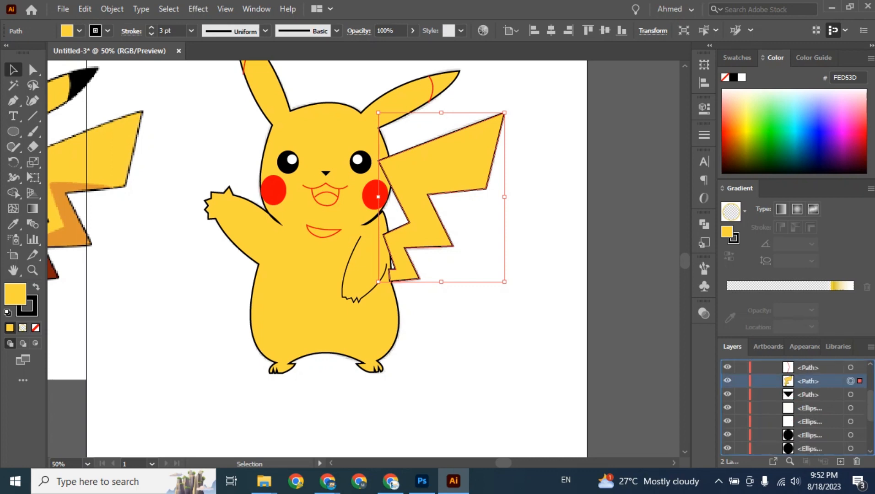
pyautogui.moveTo(787, 442); pyautogui.dragTo(787, 437)
pyautogui.click(503, 289)
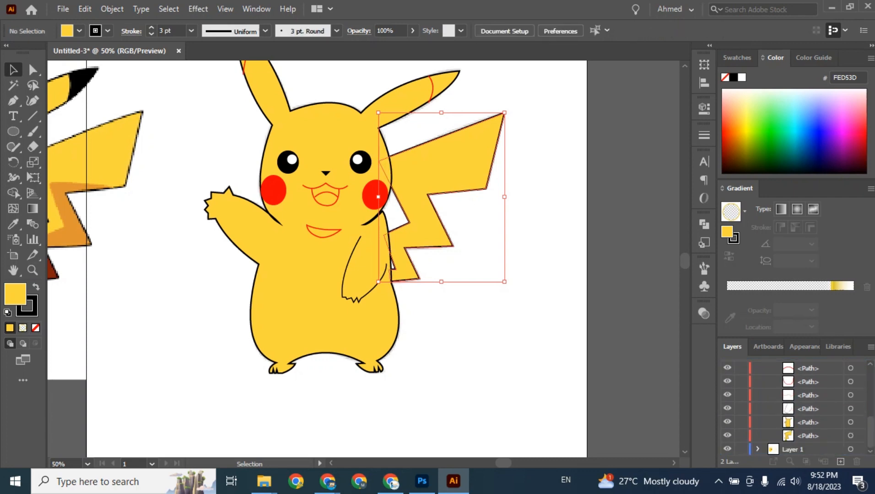
# Fill the chin shadow shape with the orange sampled from the reference copy's chin shadow, without a stroke, and deselect it.
pyautogui.hscroll(-5, 324, 260)
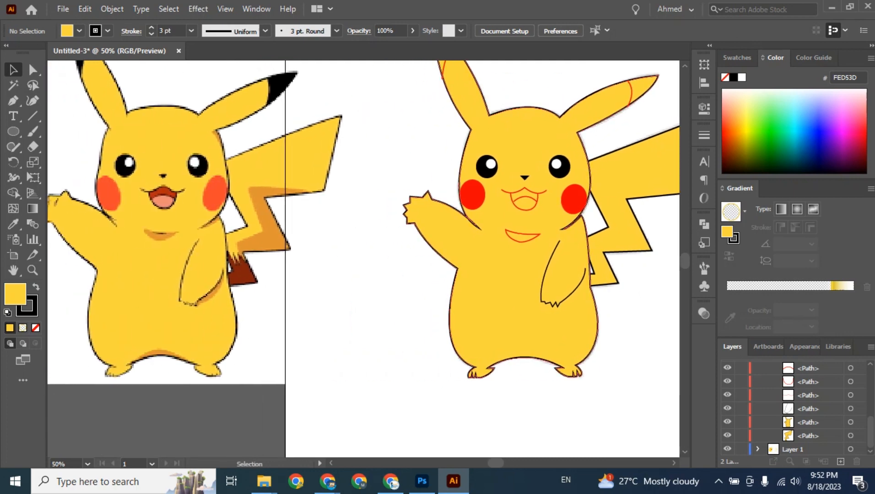
pyautogui.click(523, 240)
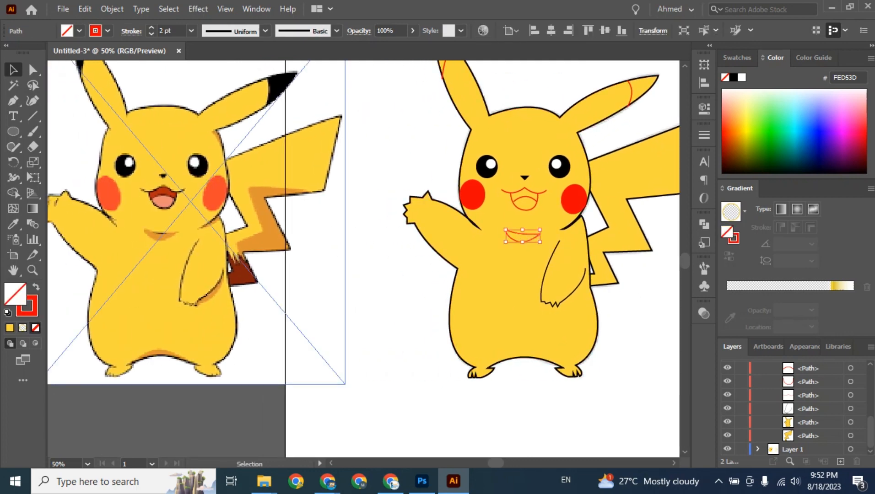
pyautogui.press('i')
pyautogui.click(159, 234)
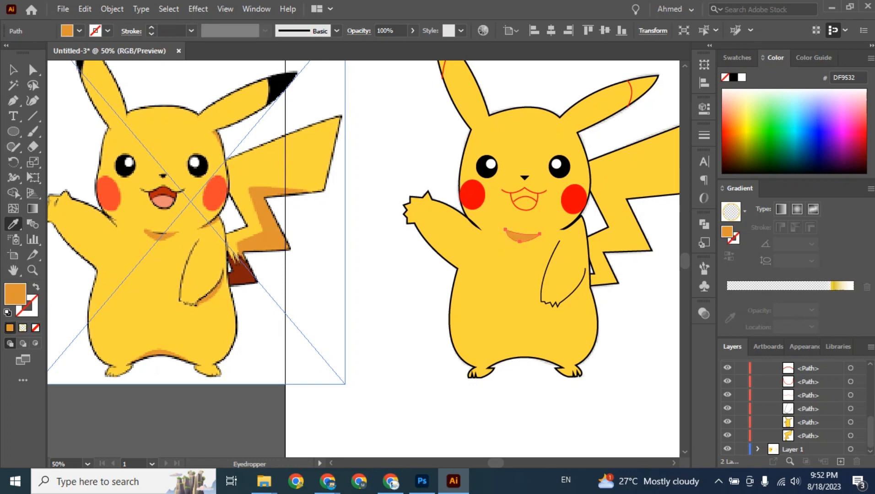
pyautogui.press('v')
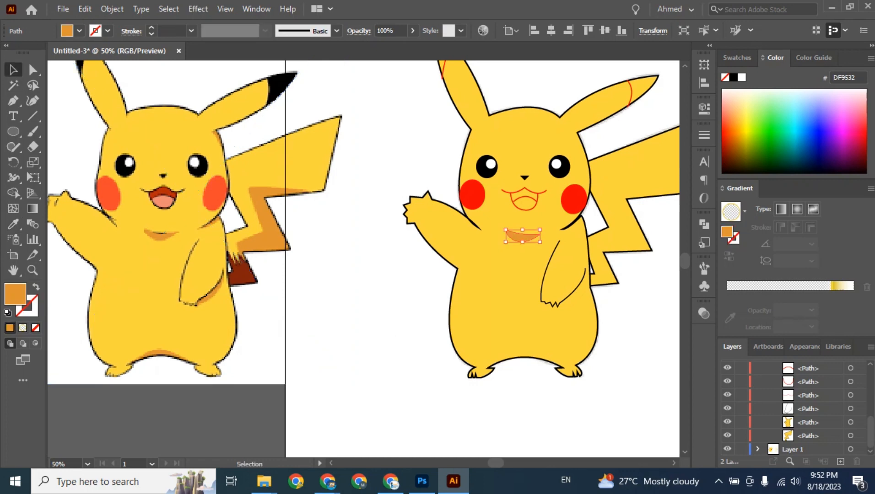
pyautogui.hotkey('ctrl', 'shift', 'a')
pyautogui.scroll(2, 364, 259)
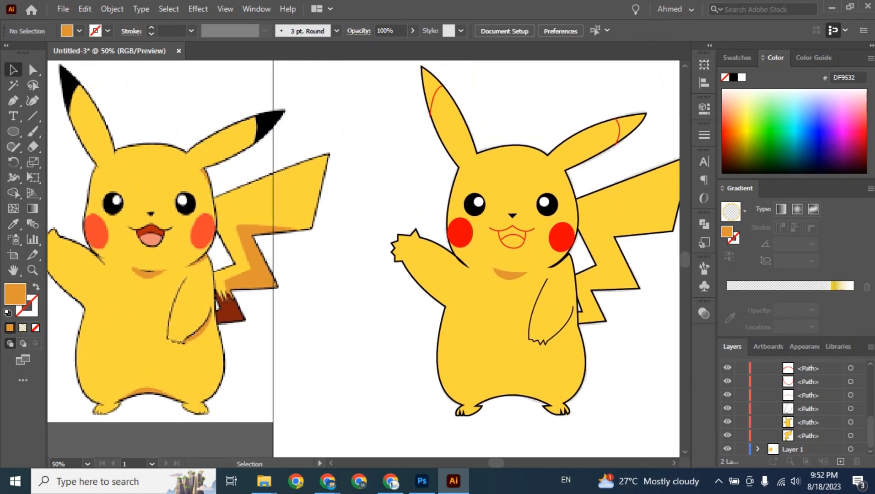
# Recolour the red strokes of the upper lip line and the lower mouth curve to black.
pyautogui.hotkey('ctrl', '=')
pyautogui.hotkey('ctrl', '=')
pyautogui.hotkey('ctrl', '=')
pyautogui.hscroll(5, 503, 211)
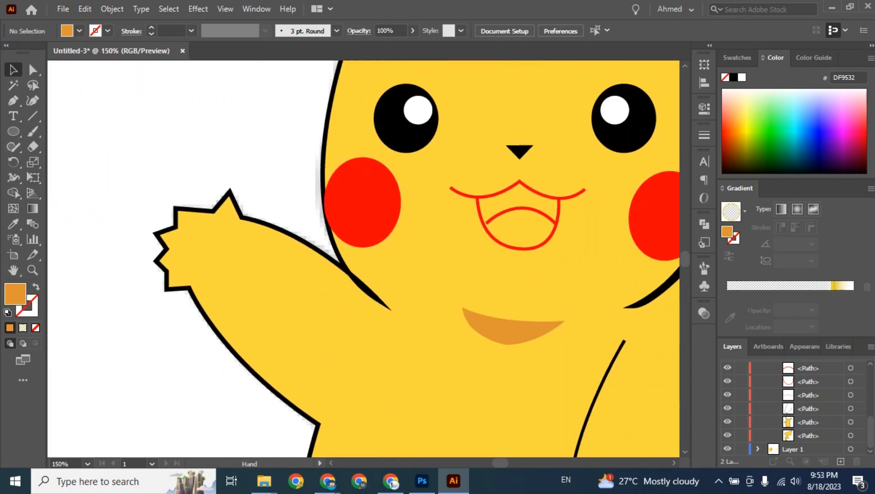
pyautogui.click(503, 212)
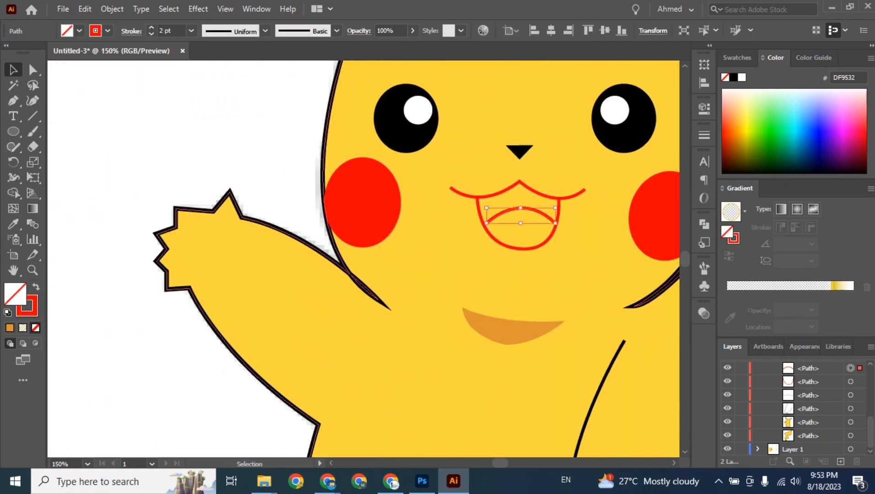
pyautogui.hotkey('ctrl', '=')
pyautogui.hotkey('ctrl', '=')
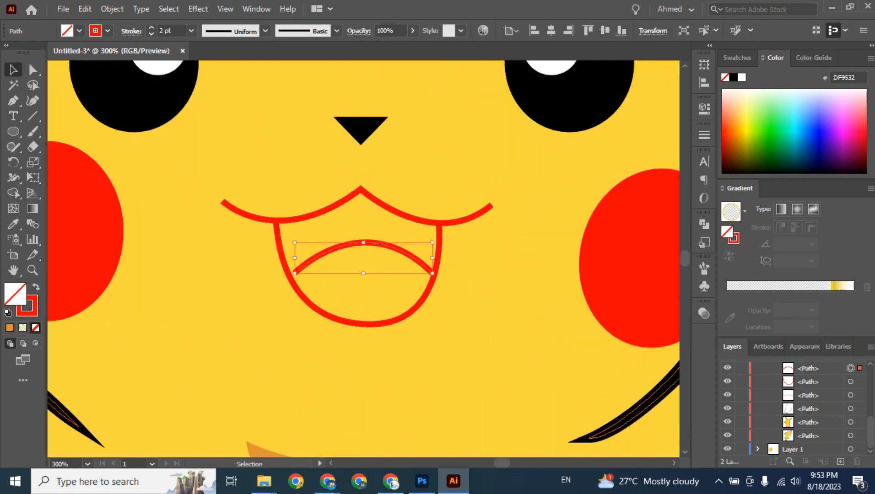
pyautogui.click(467, 217)
pyautogui.press('a')
pyautogui.hotkey('ctrl', '-')
pyautogui.hotkey('ctrl', '-')
pyautogui.hotkey('ctrl', '-')
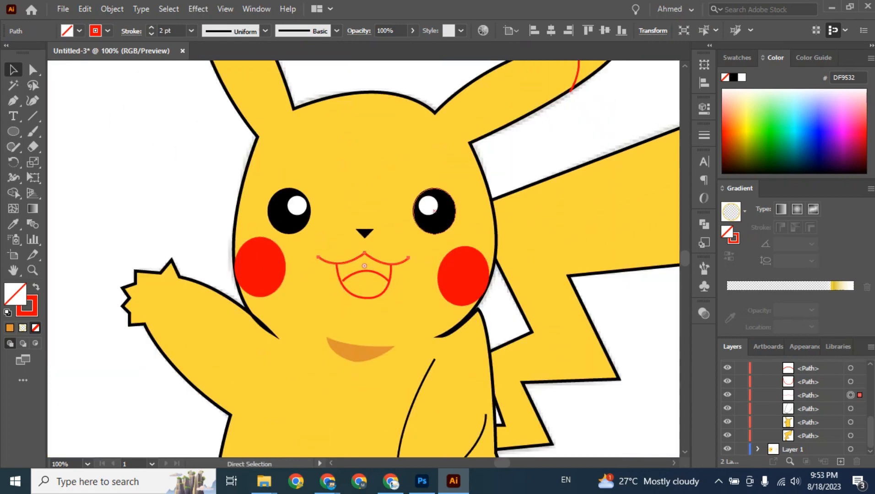
pyautogui.hotkey('ctrl', '-')
pyautogui.moveTo(320, 256); pyautogui.dragTo(563, 249)
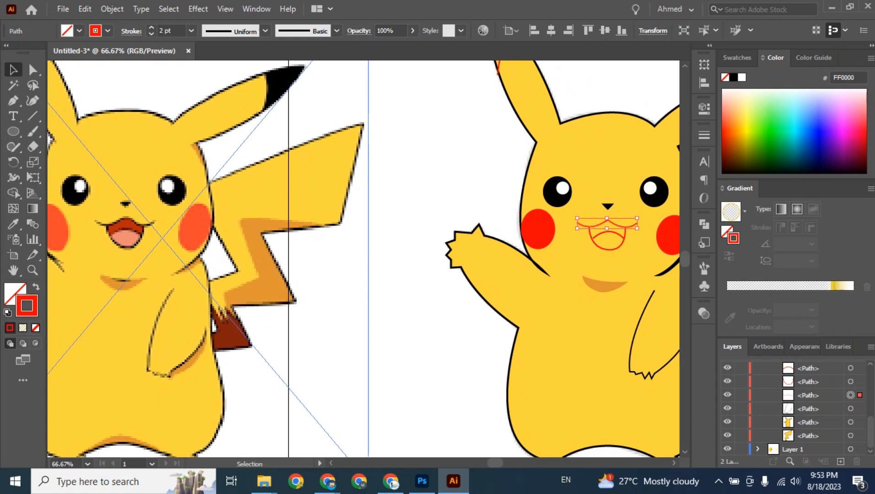
pyautogui.press('x')
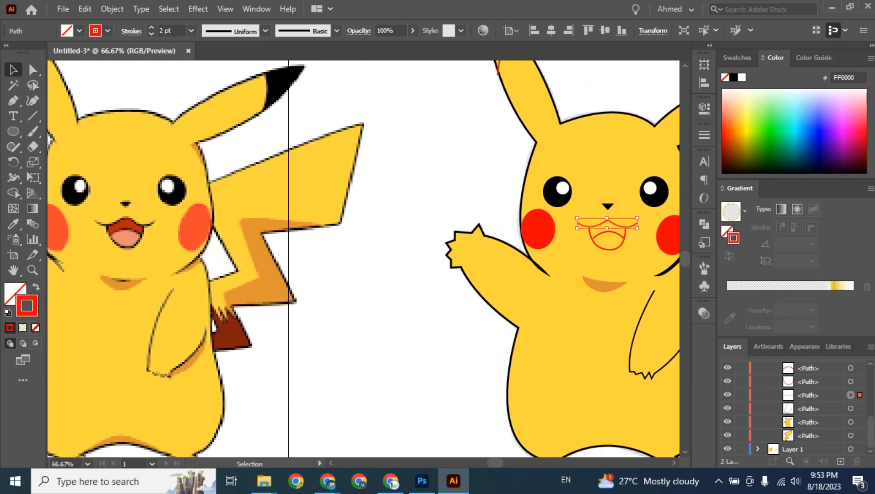
pyautogui.click(734, 77)
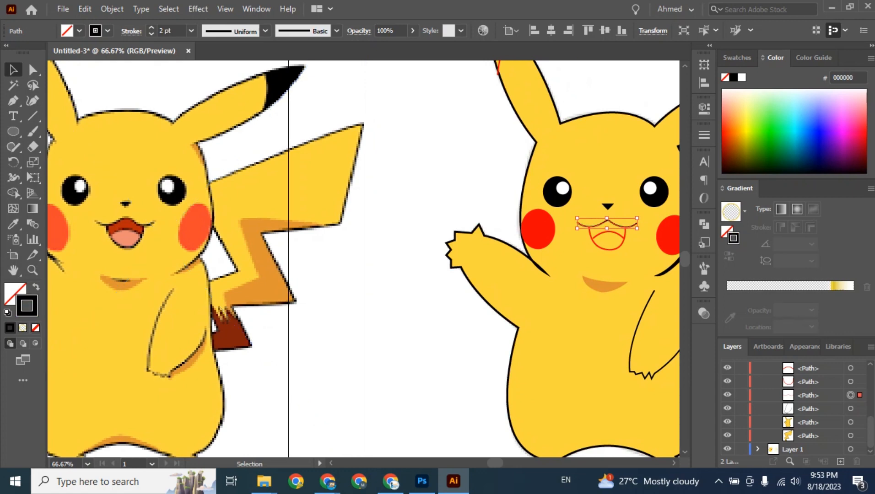
pyautogui.hotkey('ctrl', 'shift', 'a')
pyautogui.click(605, 249)
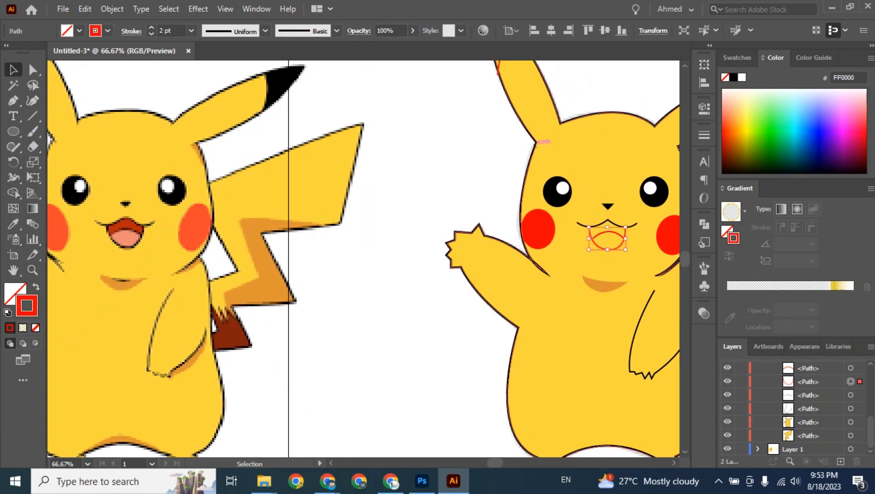
pyautogui.click(609, 231)
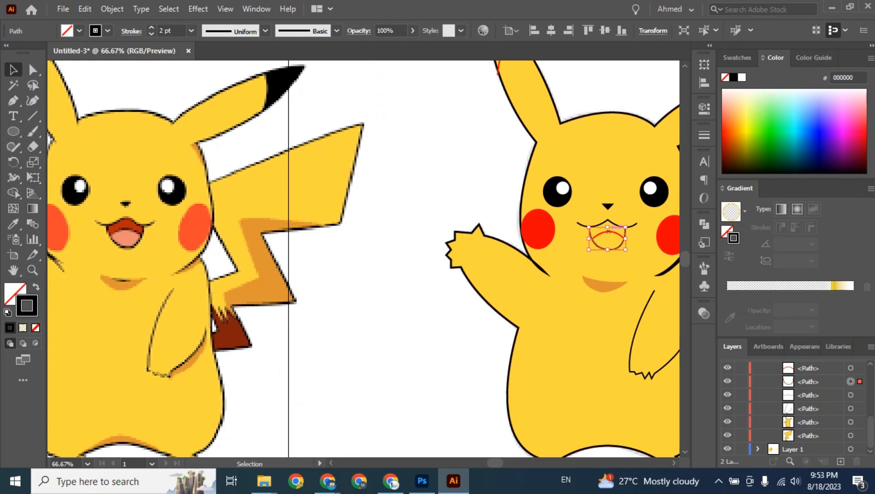
# Recolour the red stroke of the tongue curve inside the mouth to black and deselect it.
pyautogui.click(733, 77)
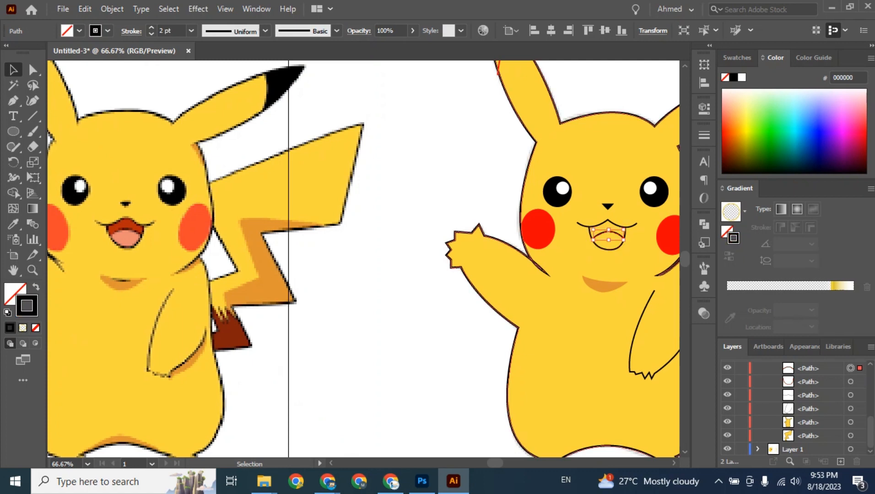
pyautogui.click(609, 87)
# Move the tongue curve's two end points onto the lower mouth curve, at about X 455, Y 480 px and X 503, Y 480 px.
pyautogui.hotkey('ctrl', '+')
pyautogui.hotkey('ctrl', '+')
pyautogui.hotkey('ctrl', '+')
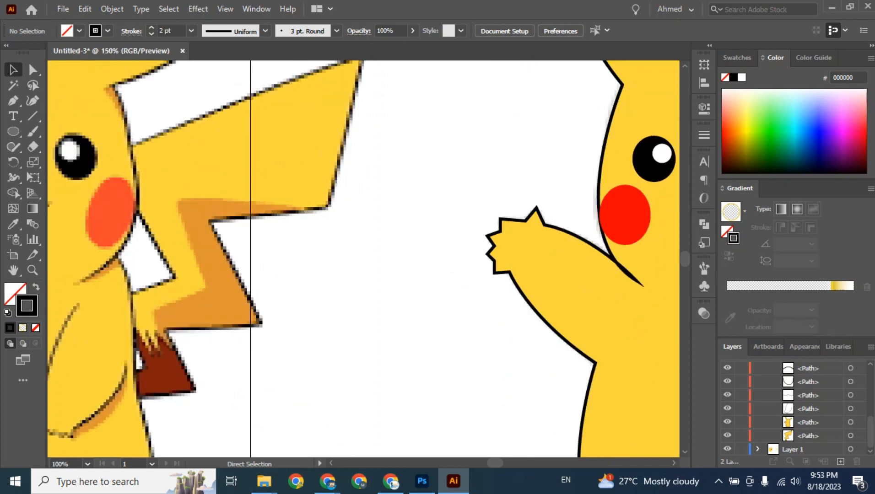
pyautogui.moveTo(591, 162); pyautogui.dragTo(235, 241)
pyautogui.moveTo(592, 139); pyautogui.dragTo(195, 120)
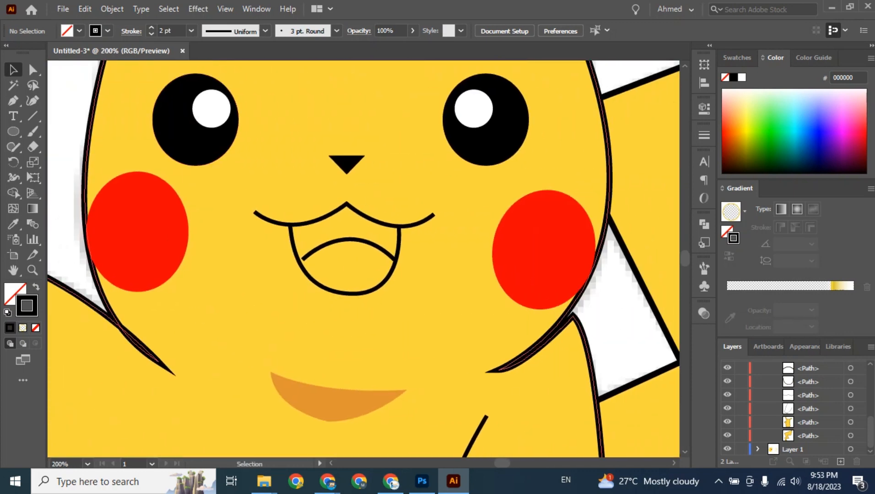
pyautogui.click(349, 240)
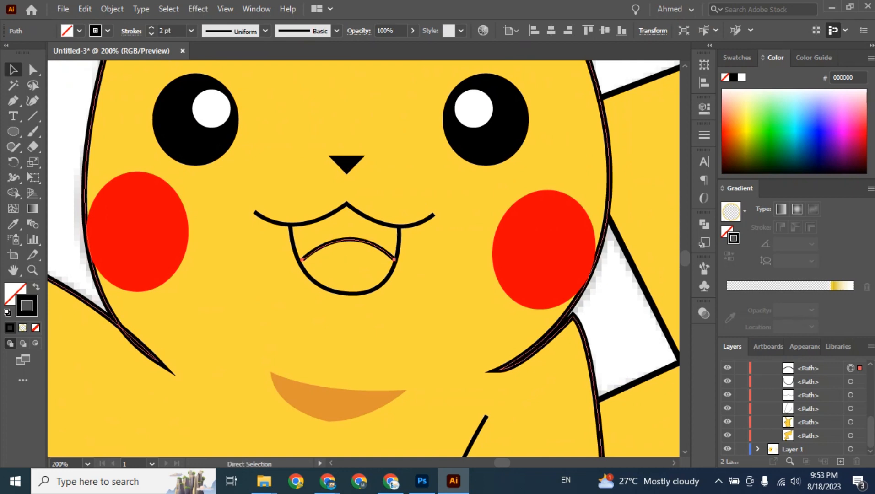
pyautogui.hotkey('ctrl', '+')
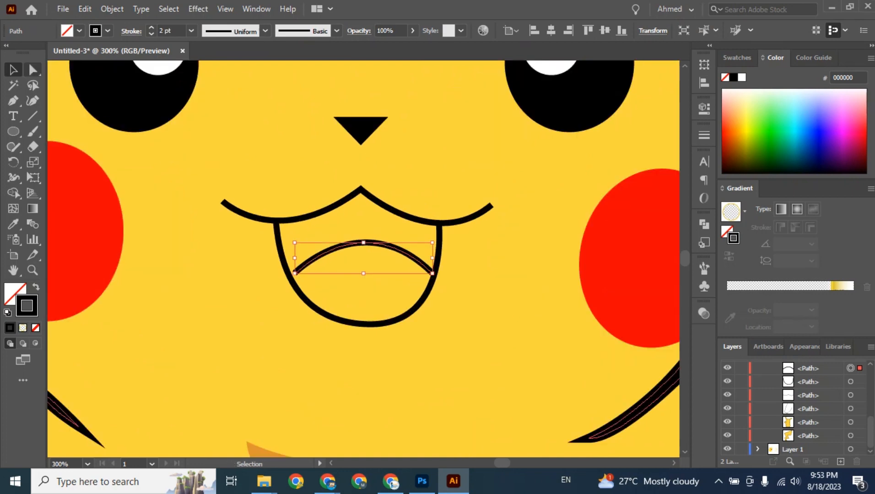
pyautogui.press('a')
pyautogui.click(296, 273)
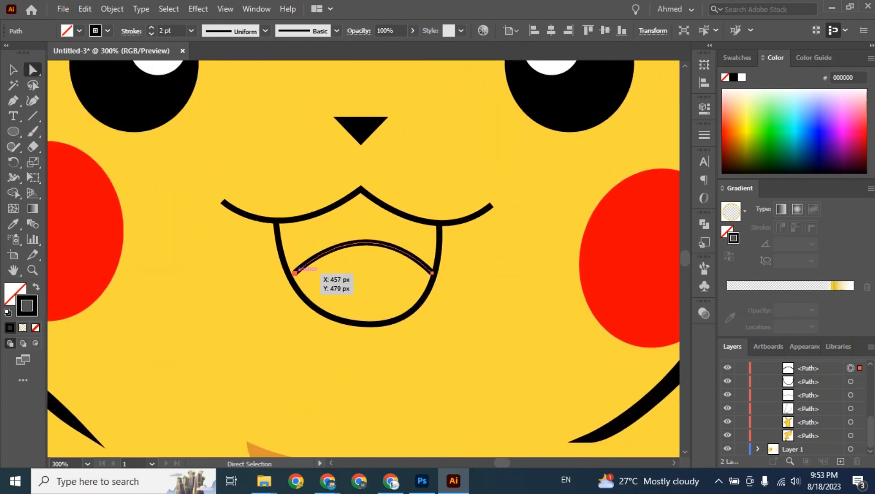
pyautogui.moveTo(295, 273); pyautogui.dragTo(292, 273)
pyautogui.moveTo(429, 274); pyautogui.dragTo(431, 274)
pyautogui.hotkey('ctrl', 'z')
pyautogui.hotkey('ctrl', 'z')
pyautogui.hotkey('ctrl', 'z')
pyautogui.hotkey('ctrl', 'z')
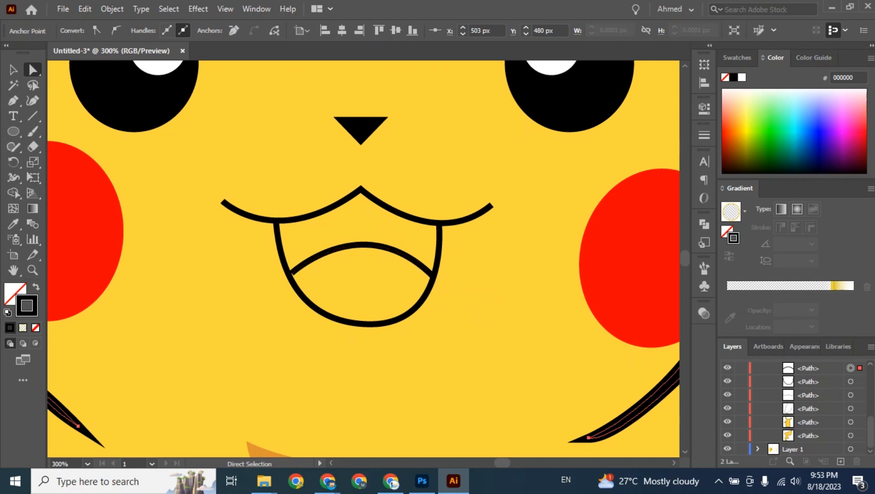
pyautogui.moveTo(292, 273); pyautogui.dragTo(290, 275)
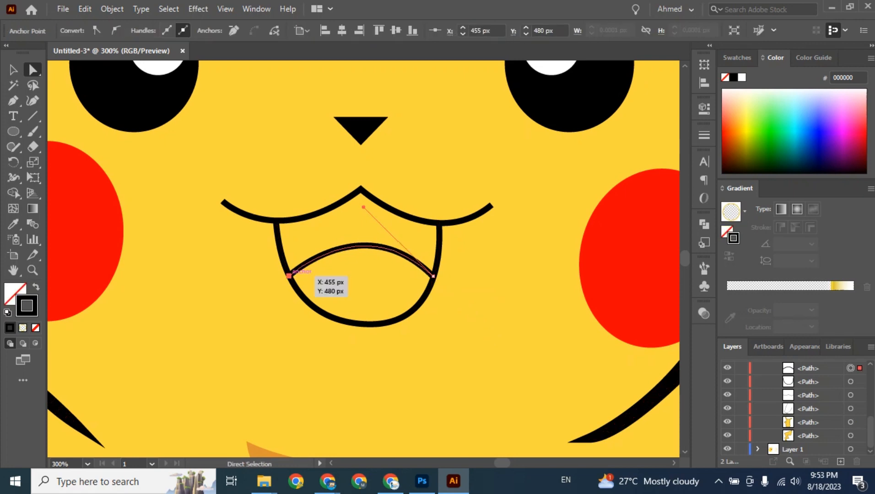
pyautogui.click(316, 293)
# Try to join the lower mouth curve and the tongue curve into one path with the Join command.
pyautogui.hotkey('ctrl', '-')
pyautogui.hotkey('ctrl', '-')
pyautogui.hotkey('ctrl', '-')
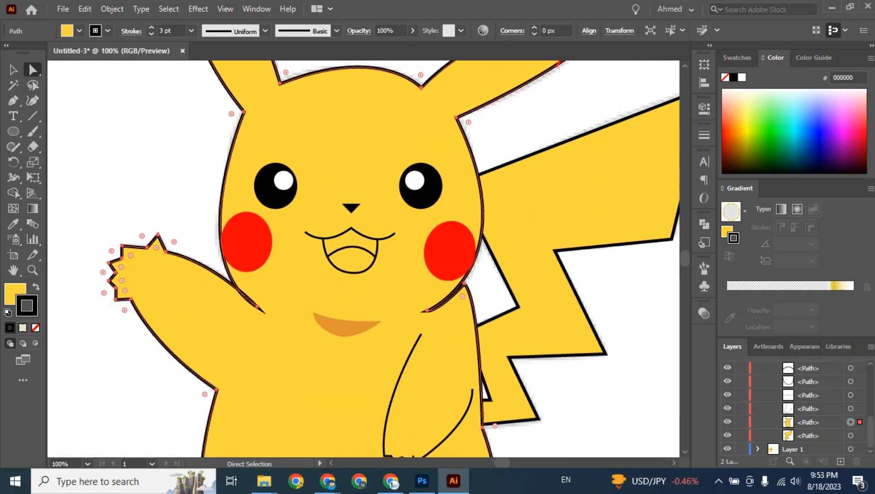
pyautogui.hotkey('ctrl', '+')
pyautogui.hotkey('ctrl', '+')
pyautogui.hotkey('ctrl', '+')
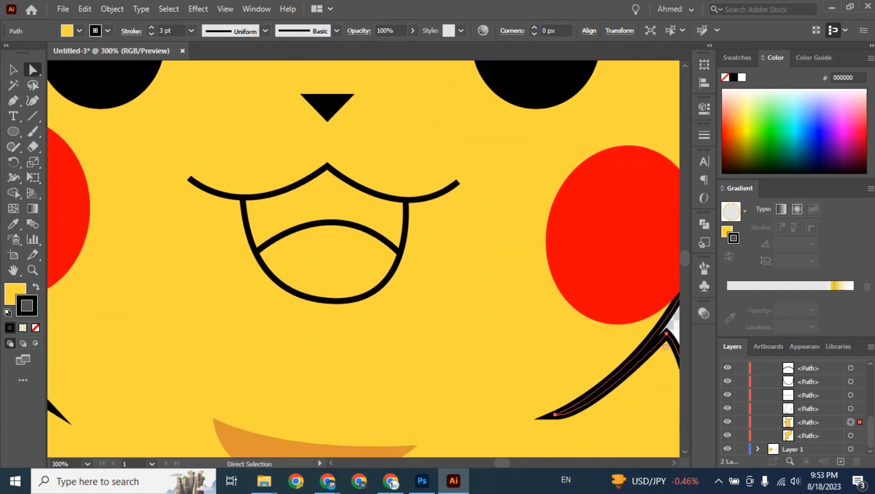
pyautogui.click(333, 301)
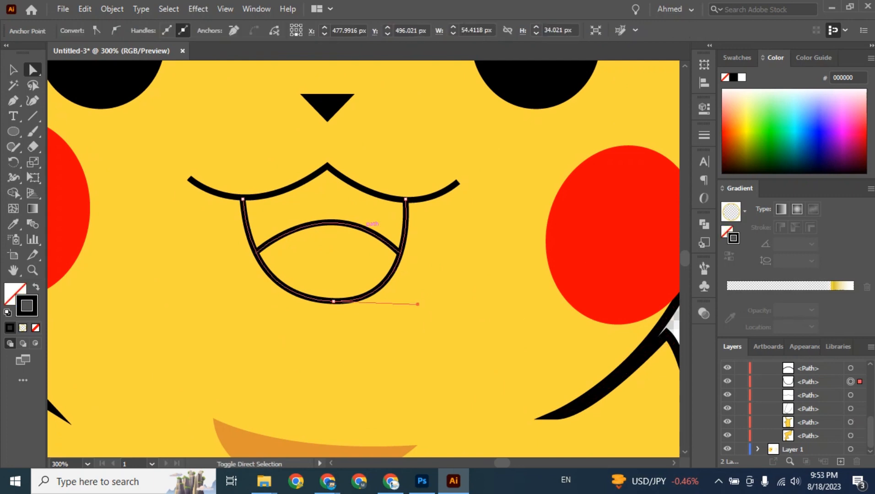
pyautogui.keyDown('shift'); pyautogui.click(361, 183); pyautogui.keyUp('shift')
pyautogui.rightClick(361, 183)
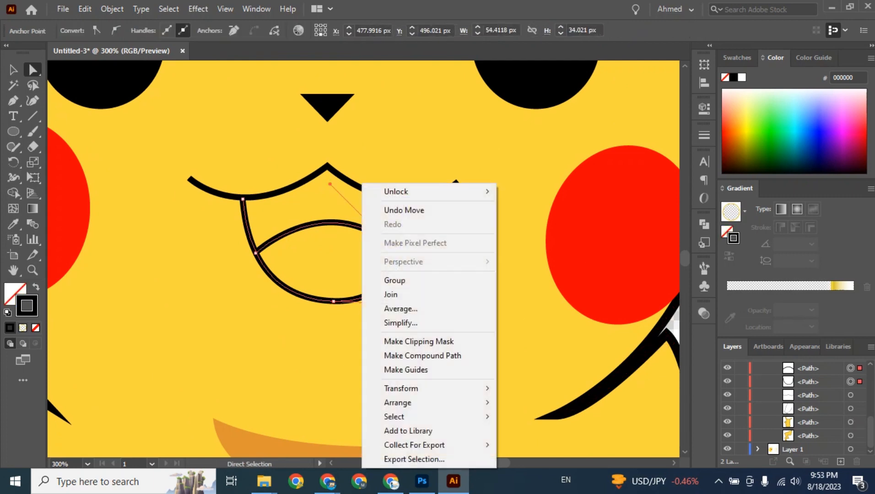
pyautogui.click(393, 295)
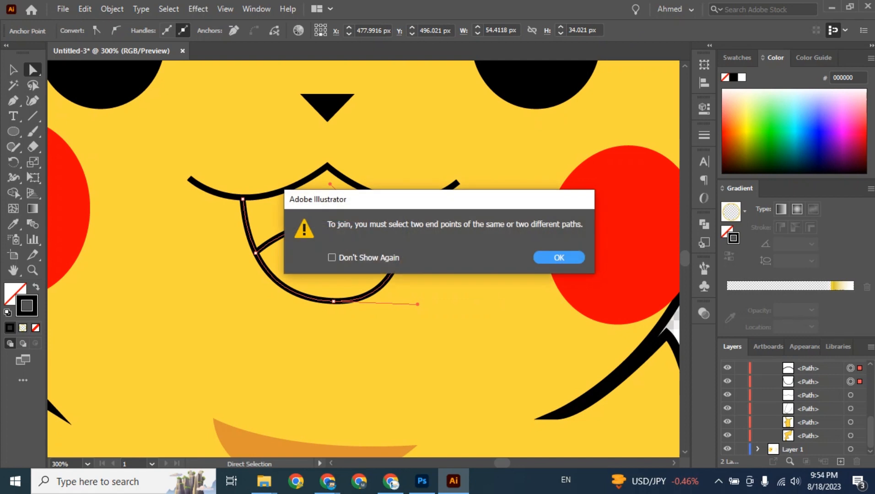
pyautogui.click(559, 258)
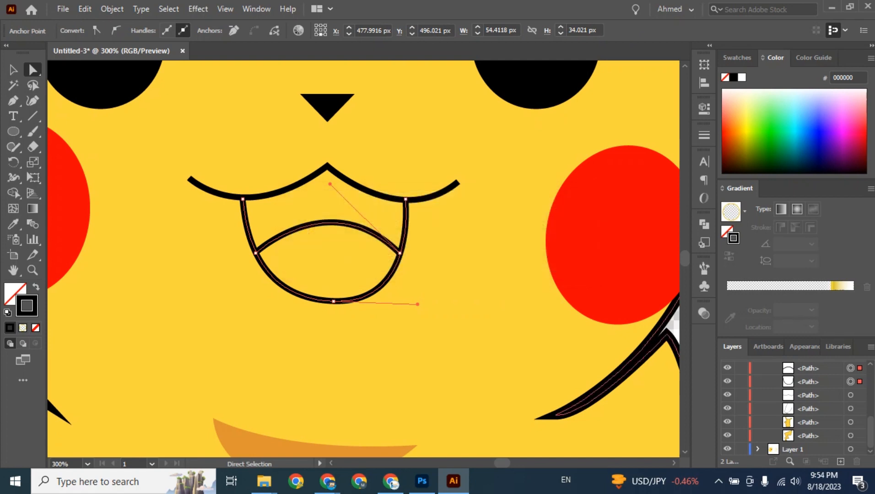
pyautogui.click(666, 344)
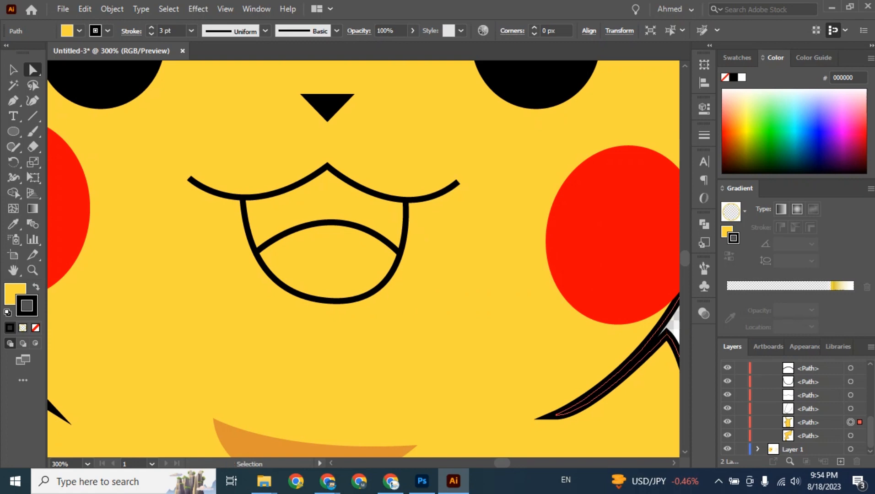
# Lock the yellow body path and the tail path in Layer 2.
pyautogui.hotkey('ctrl', '=')
pyautogui.hotkey('ctrl', '=')
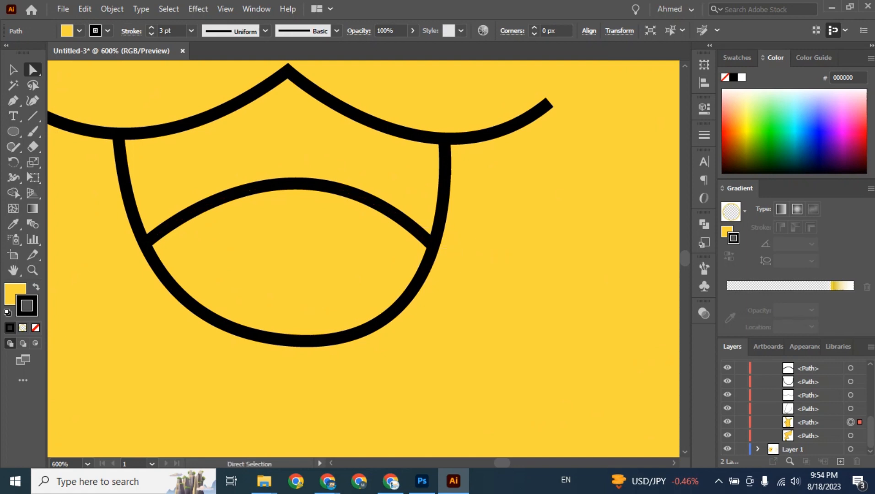
pyautogui.hotkey('ctrl', '-')
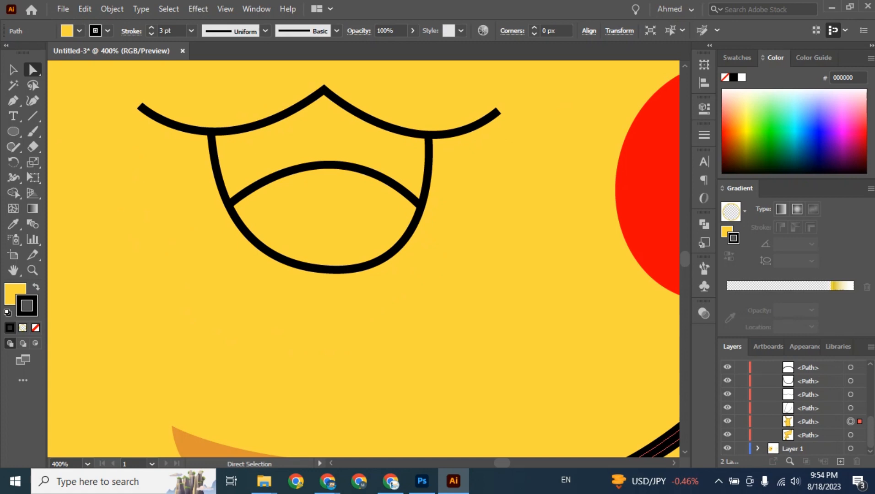
pyautogui.click(741, 422)
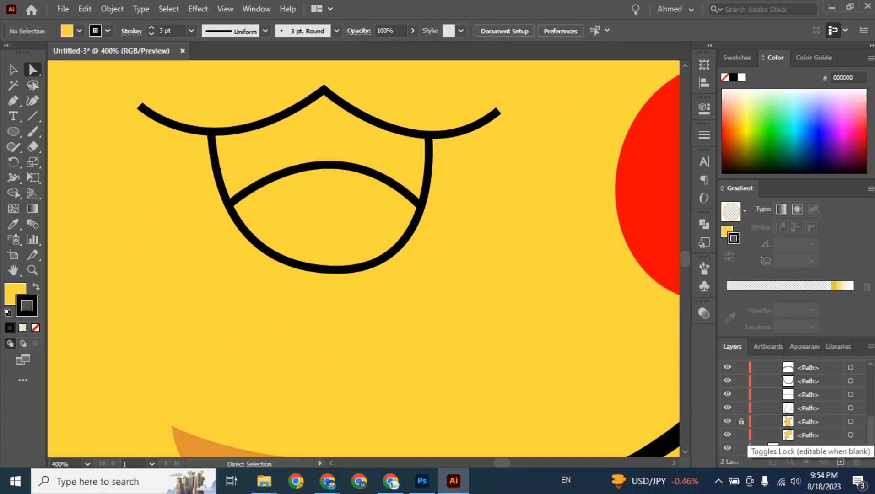
pyautogui.click(740, 435)
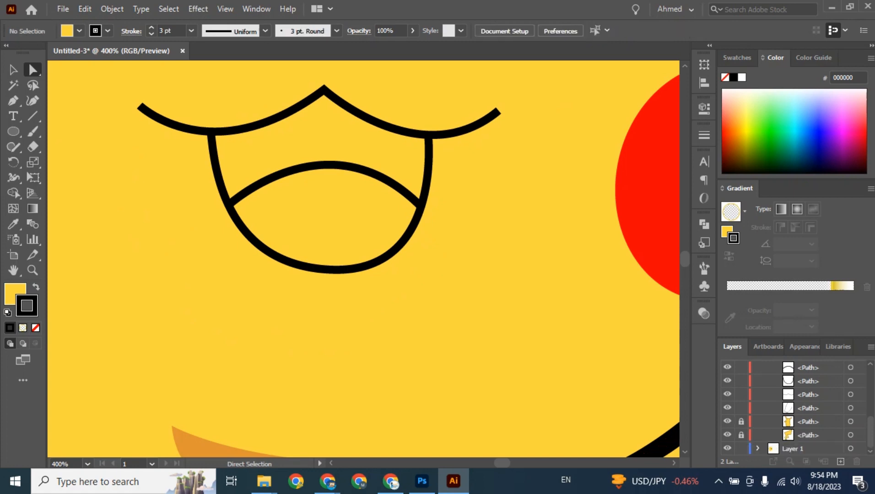
# Try to join the tongue curve to the lower mouth curve at their right-hand meeting point, and clear the selection.
pyautogui.click(420, 206)
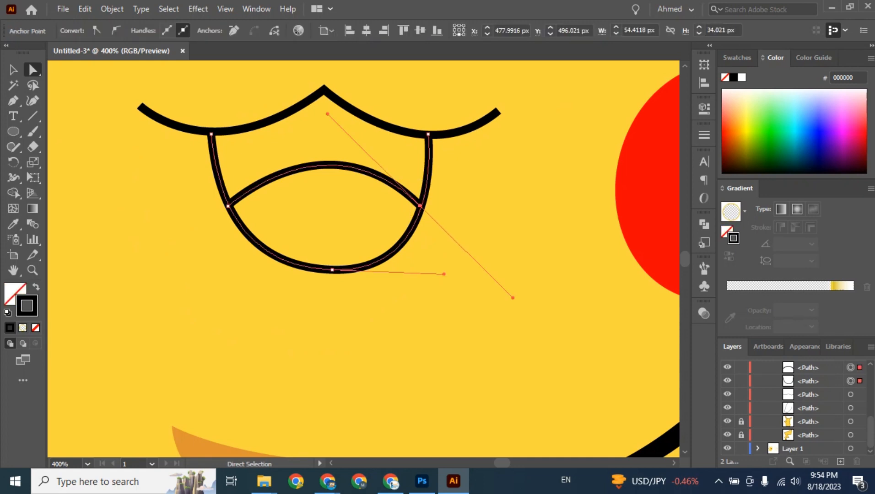
pyautogui.rightClick(412, 183)
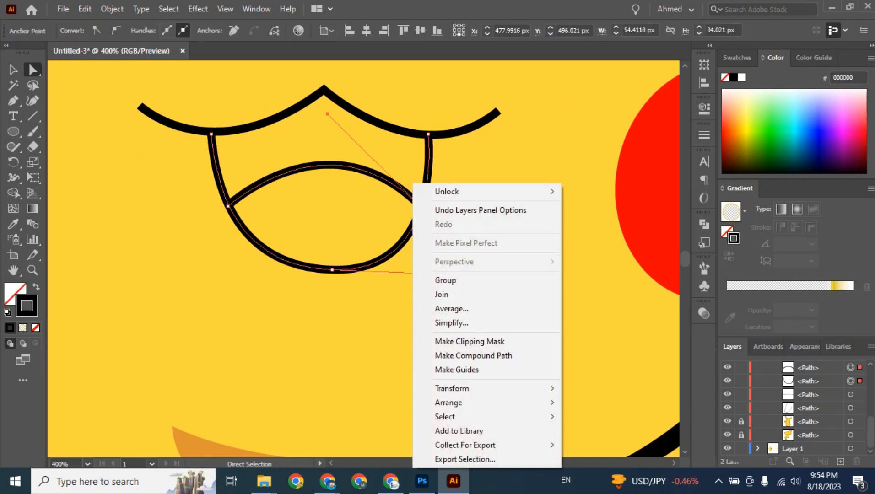
pyautogui.click(440, 293)
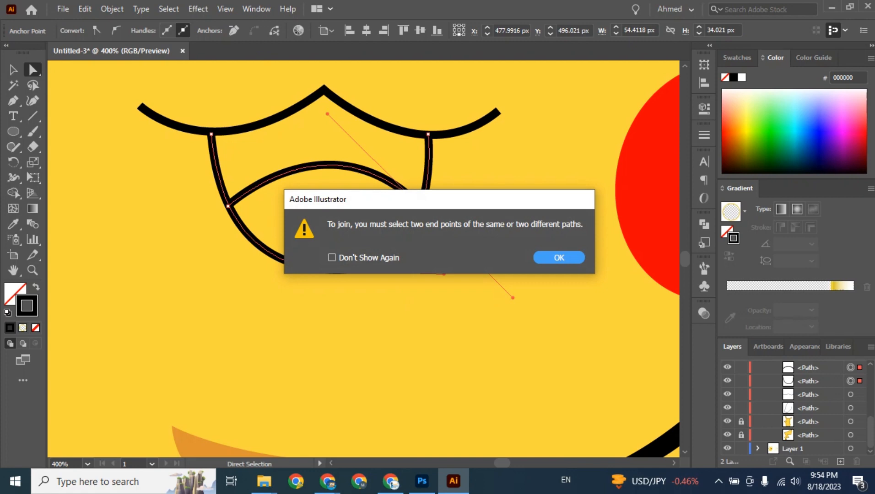
pyautogui.click(559, 258)
pyautogui.hotkey('ctrl', 'shift', 'a')
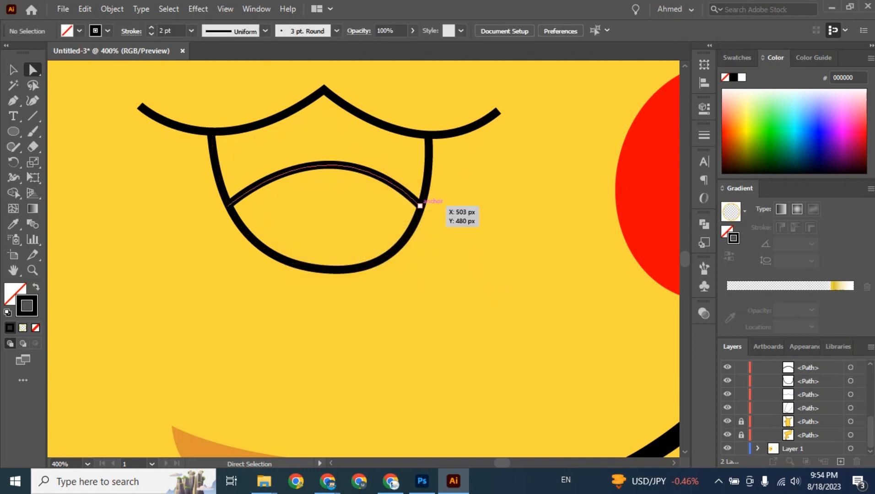
pyautogui.click(420, 206)
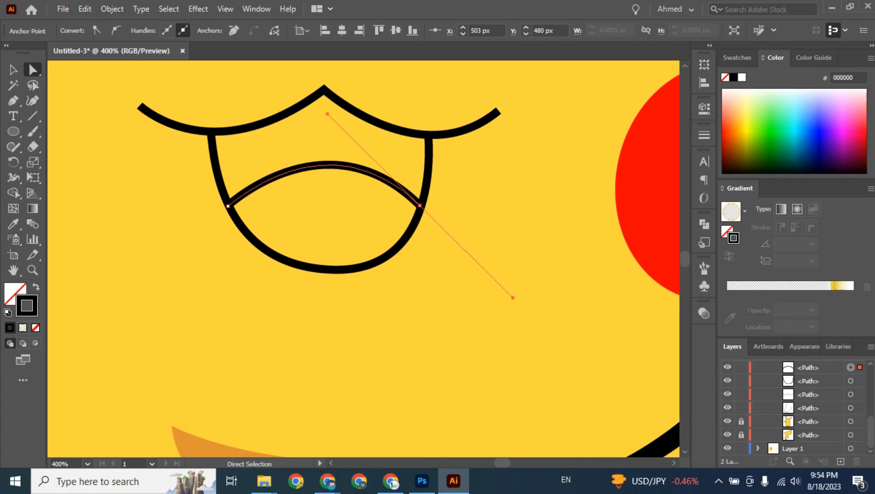
pyautogui.hotkey('ctrl', 'shift', 'a')
pyautogui.click(420, 206)
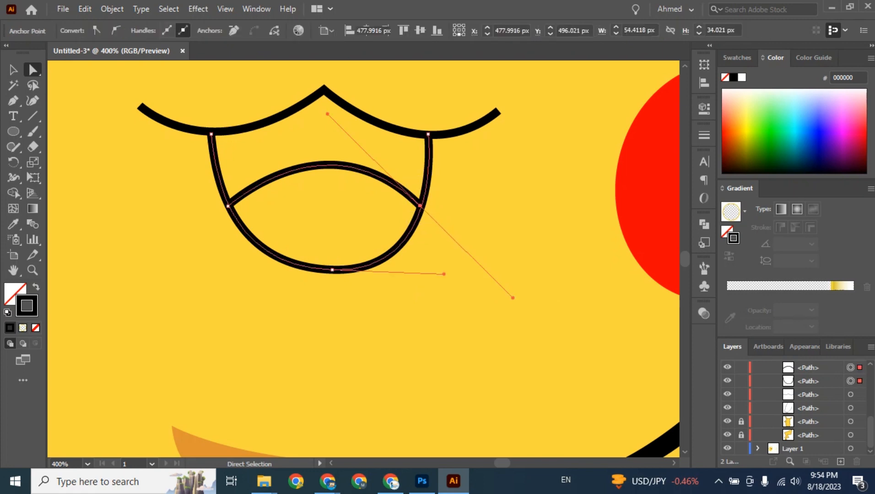
pyautogui.hotkey('ctrl', 'shift', 'a')
# Join the tongue and lower mouth curves at both crossings with the Join Tool, trimming the mouth's sides into a closed tongue shape.
pyautogui.hotkey('ctrl', '=')
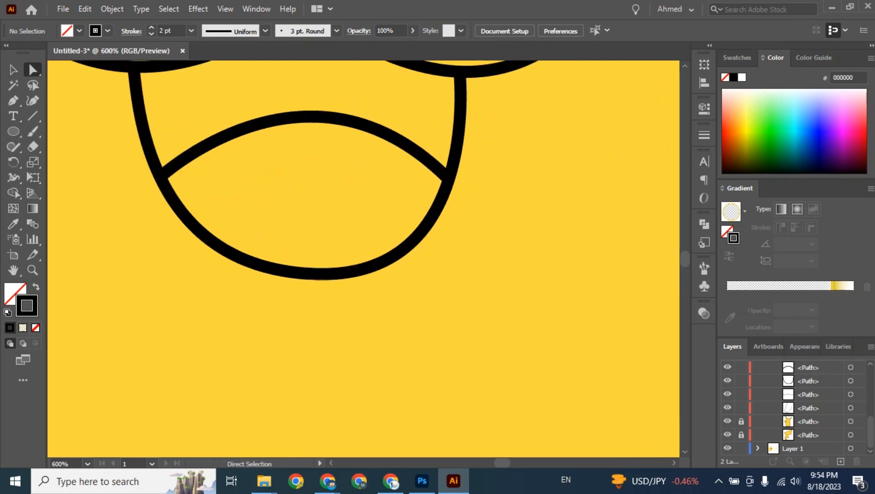
pyautogui.moveTo(14, 147); pyautogui.dragTo(46, 208)
pyautogui.moveTo(429, 166); pyautogui.dragTo(448, 180)
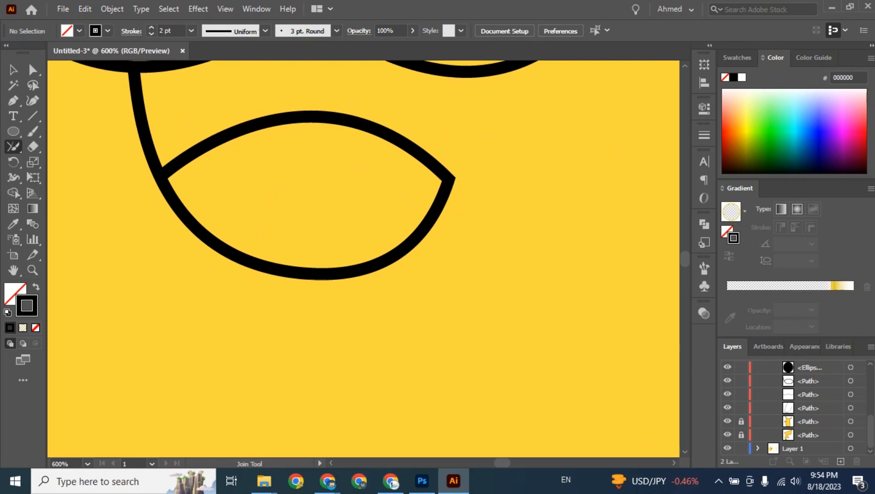
pyautogui.moveTo(166, 170); pyautogui.dragTo(160, 179)
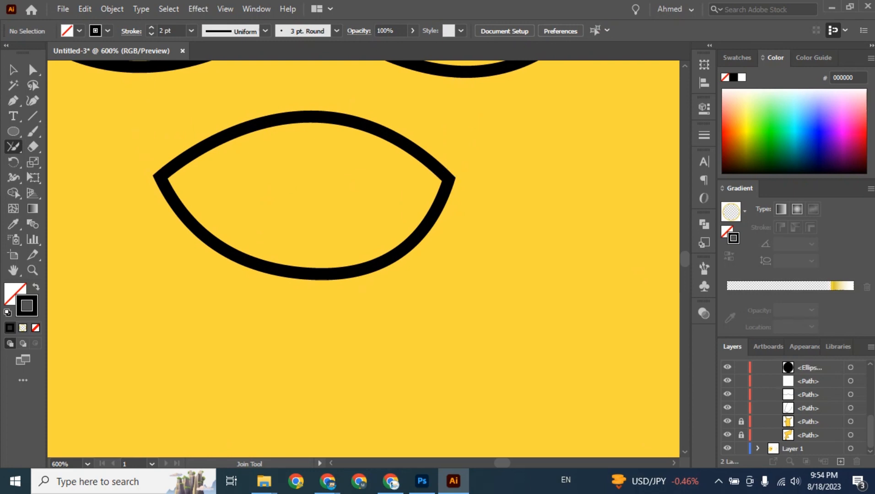
# Fill the closed tongue shape with the salmon pink sampled from the reference copy's tongue, without a stroke, and deselect it.
pyautogui.hotkey('ctrl', '-')
pyautogui.hotkey('ctrl', '-')
pyautogui.hotkey('ctrl', '-')
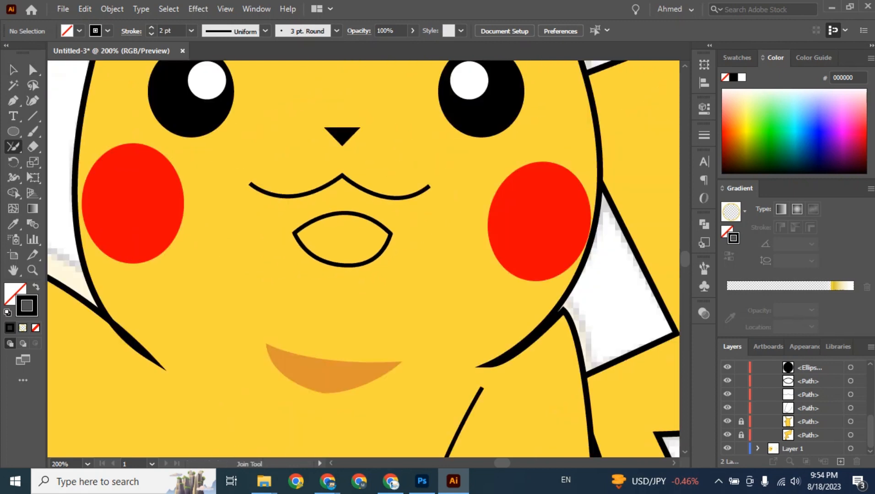
pyautogui.press('v')
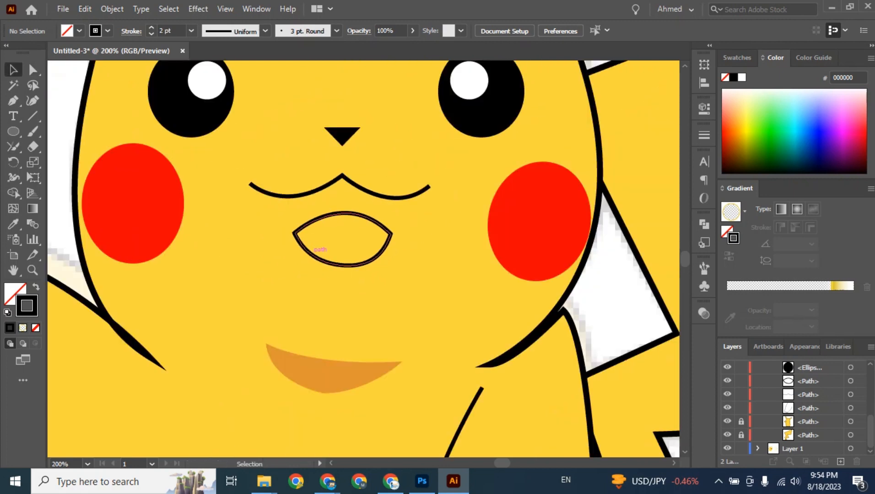
pyautogui.click(320, 251)
pyautogui.moveTo(319, 250); pyautogui.dragTo(500, 256)
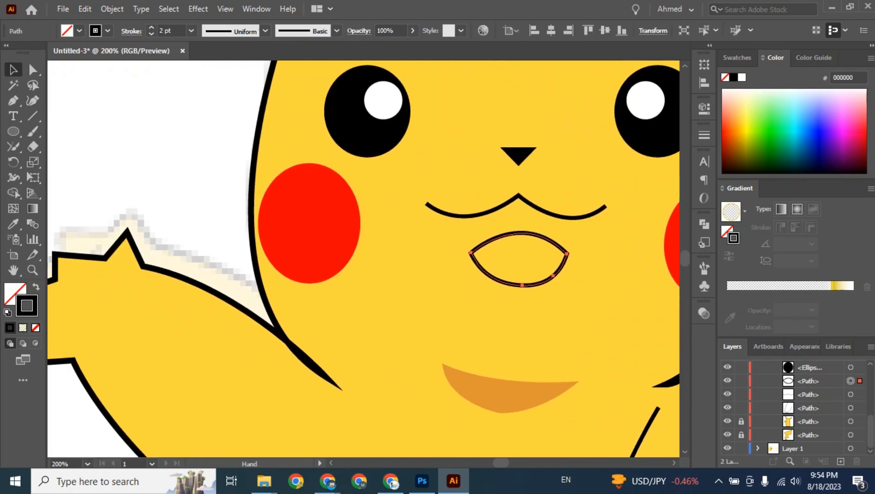
pyautogui.hotkey('ctrl', '-')
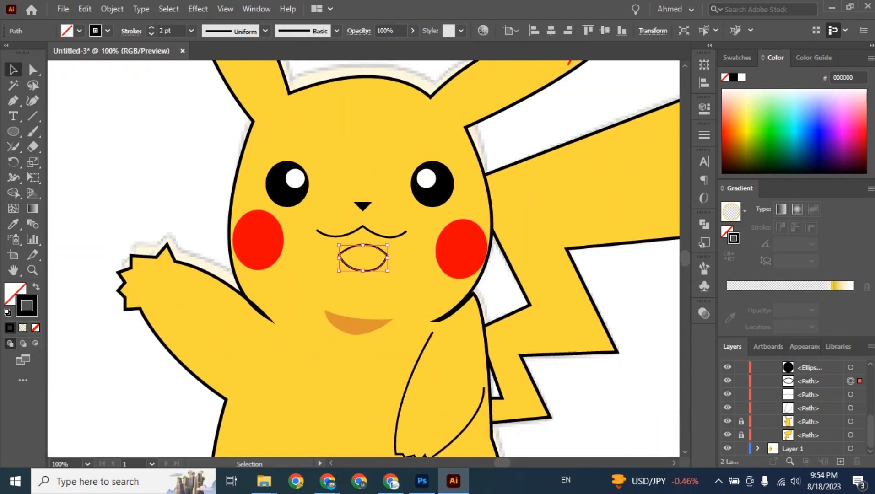
pyautogui.moveTo(174, 265); pyautogui.dragTo(640, 288)
pyautogui.press('i')
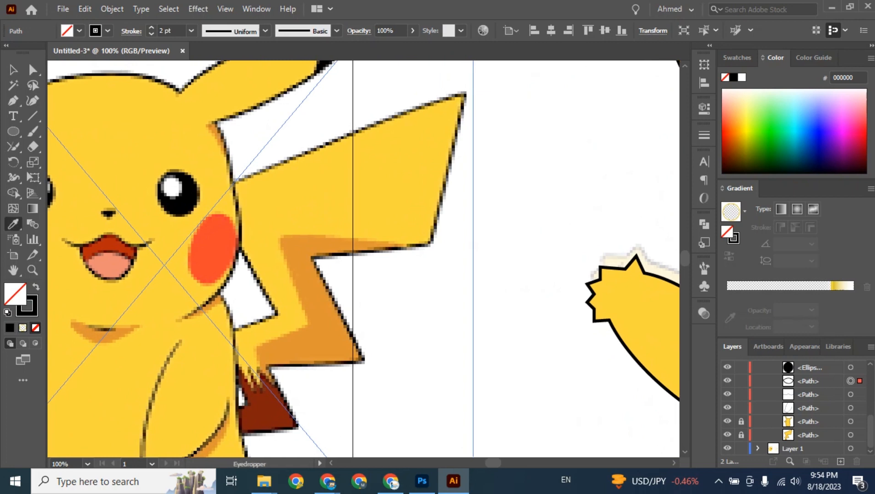
pyautogui.click(108, 270)
pyautogui.press('v')
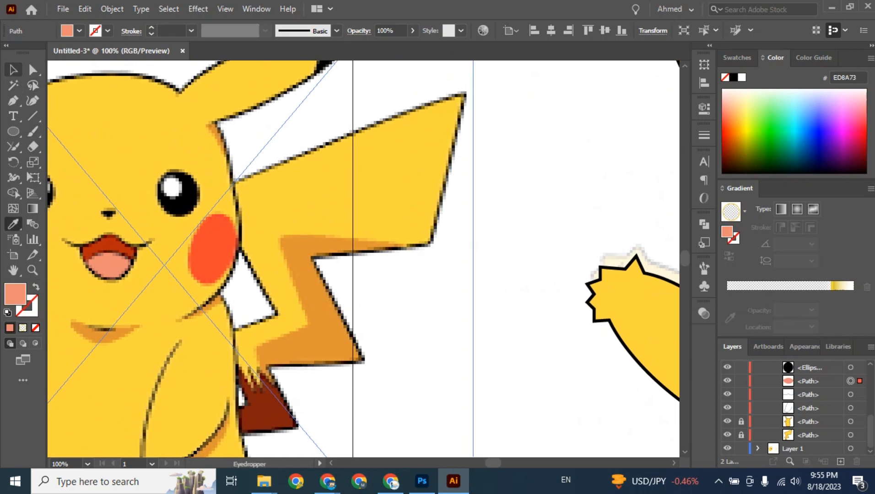
pyautogui.hotkey('ctrl', 'shift', 'a')
pyautogui.hscroll(-8, 364, 259)
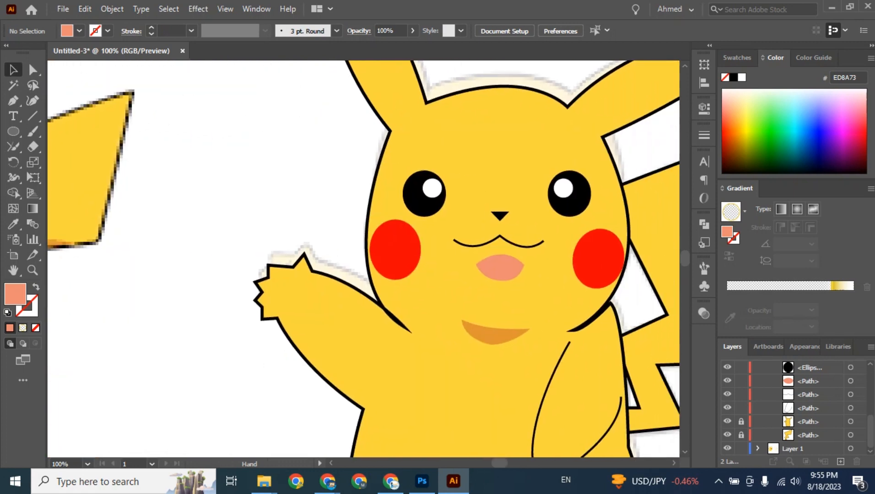
# Outline the salmon pink tongue shape with a 3 pt black stroke and deselect it.
pyautogui.click(499, 267)
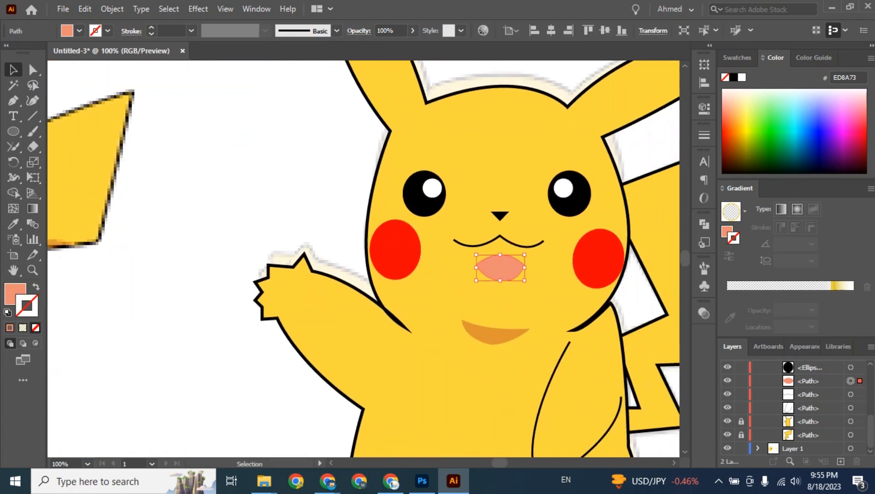
pyautogui.press('x')
pyautogui.click(733, 77)
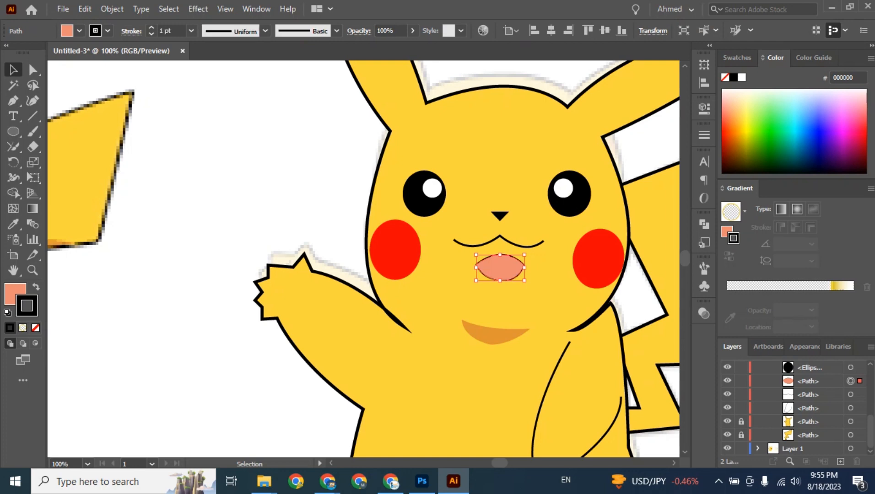
pyautogui.click(192, 31)
pyautogui.click(206, 115)
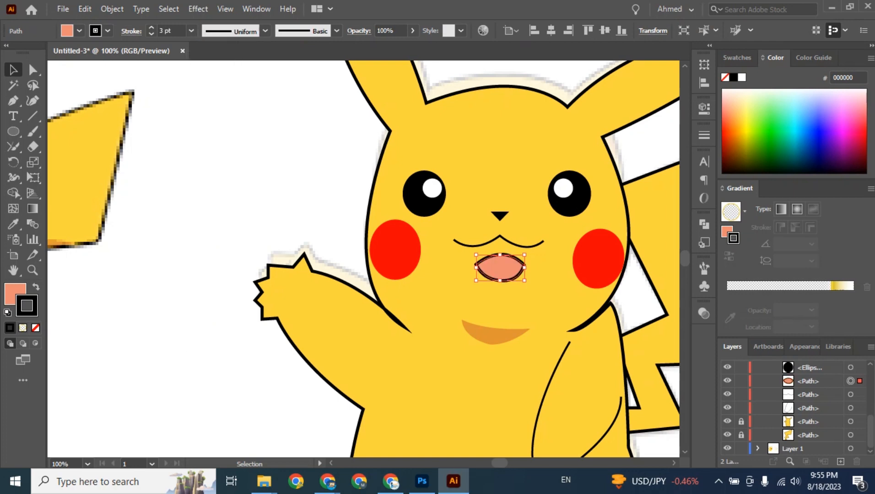
pyautogui.click(246, 198)
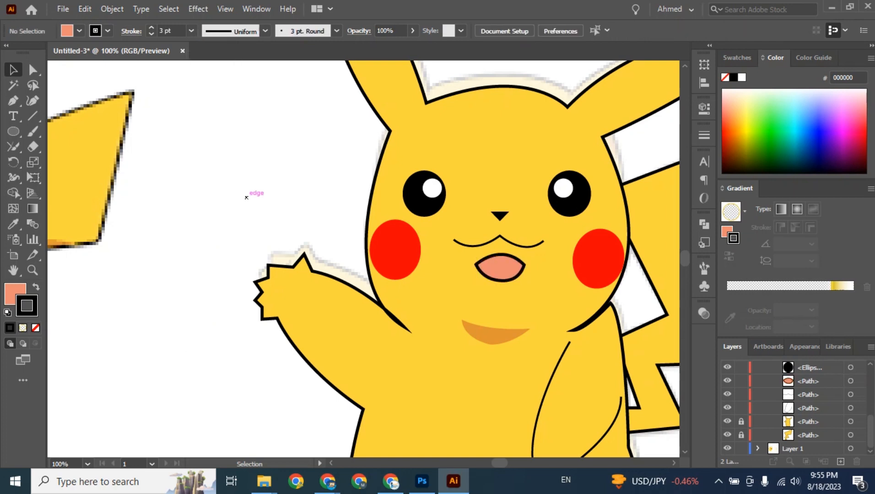
# Compare the traced mouth and tongue with the mouth in the reference copy.
pyautogui.hotkey('ctrl', '=')
pyautogui.hotkey('ctrl', '=')
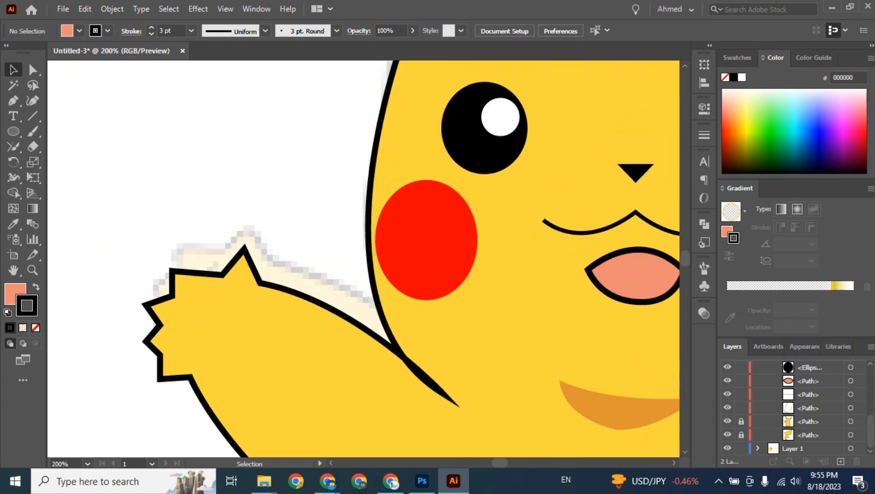
pyautogui.moveTo(138, 256); pyautogui.dragTo(476, 289)
pyautogui.moveTo(229, 275); pyautogui.dragTo(137, 203)
pyautogui.moveTo(503, 256); pyautogui.dragTo(145, 254)
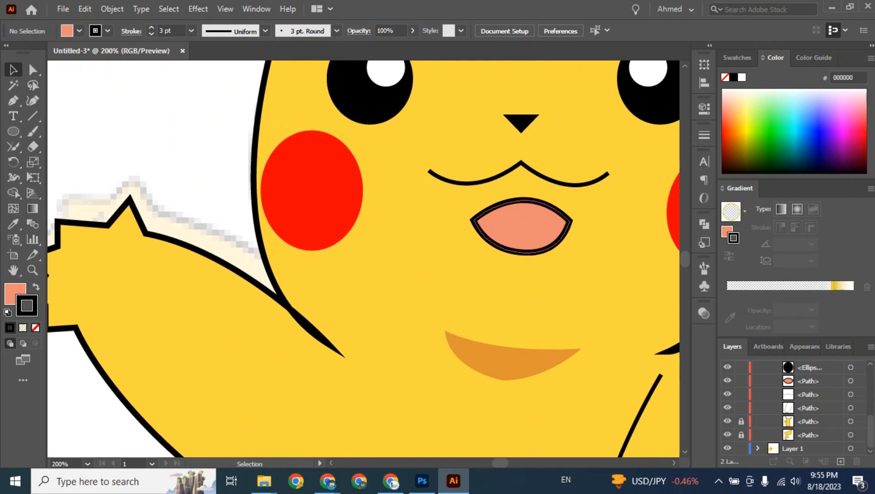
pyautogui.hotkey('ctrl', '-')
pyautogui.hotkey('ctrl', '-')
pyautogui.hotkey('ctrl', '-')
pyautogui.hotkey('ctrl', '-')
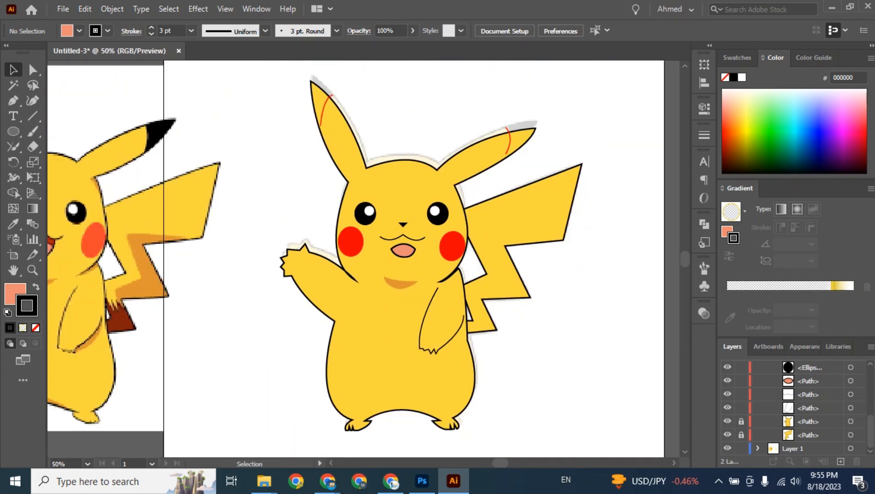
pyautogui.moveTo(361, 257); pyautogui.dragTo(510, 258)
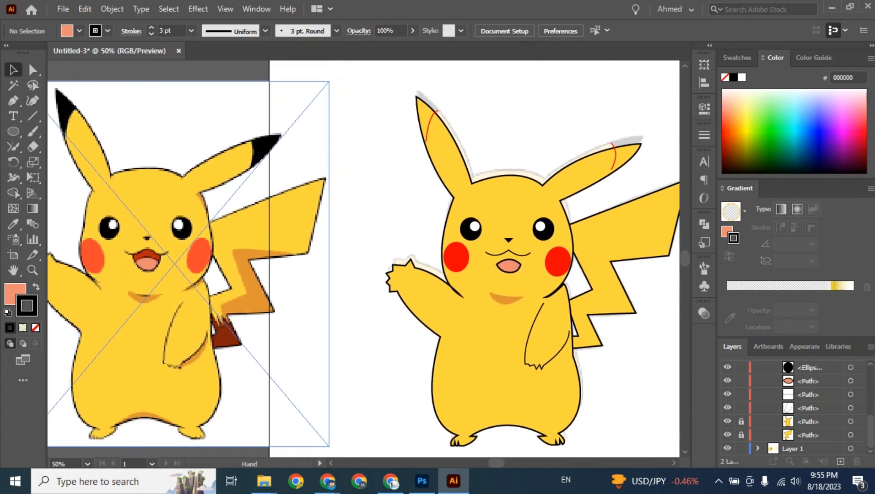
# Lock the black upper lip curve above the tongue.
pyautogui.hotkey('ctrl', '+')
pyautogui.hotkey('ctrl', '+')
pyautogui.hotkey('ctrl', '+')
pyautogui.moveTo(416, 244); pyautogui.dragTo(58, 288)
pyautogui.press('p')
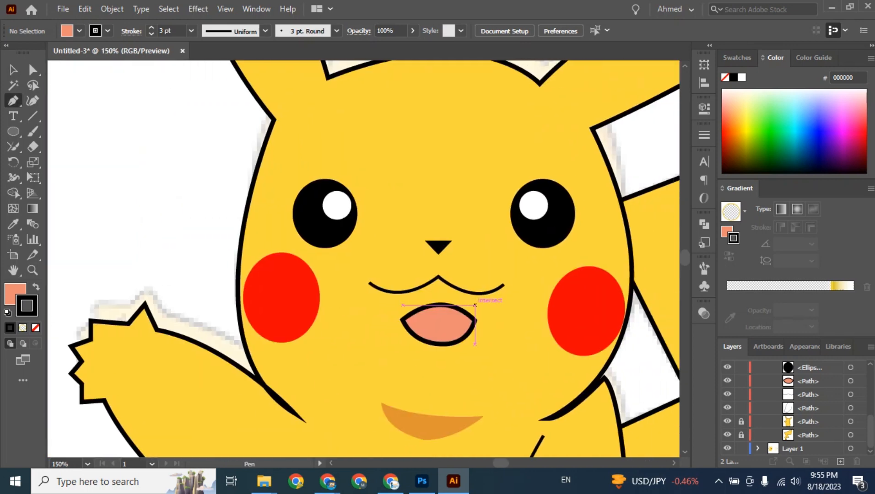
pyautogui.hotkey('ctrl', '+')
pyautogui.hotkey('ctrl', '+')
pyautogui.moveTo(643, 329); pyautogui.dragTo(594, 203)
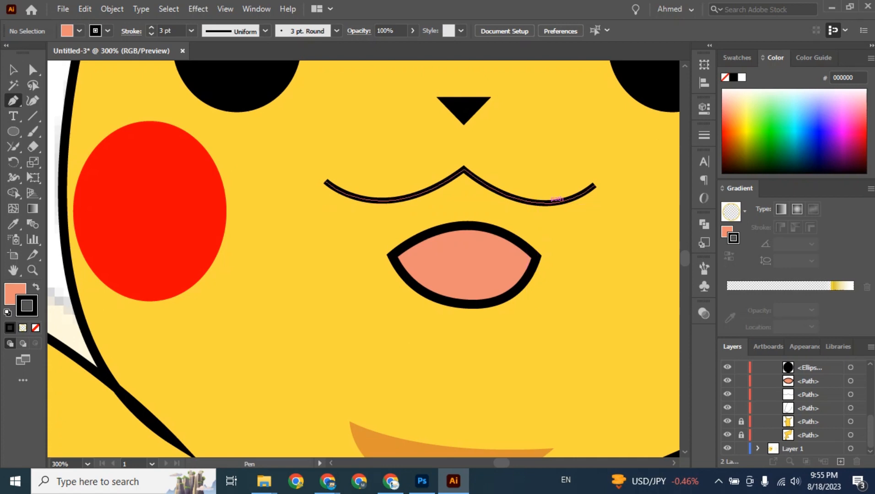
pyautogui.press('v')
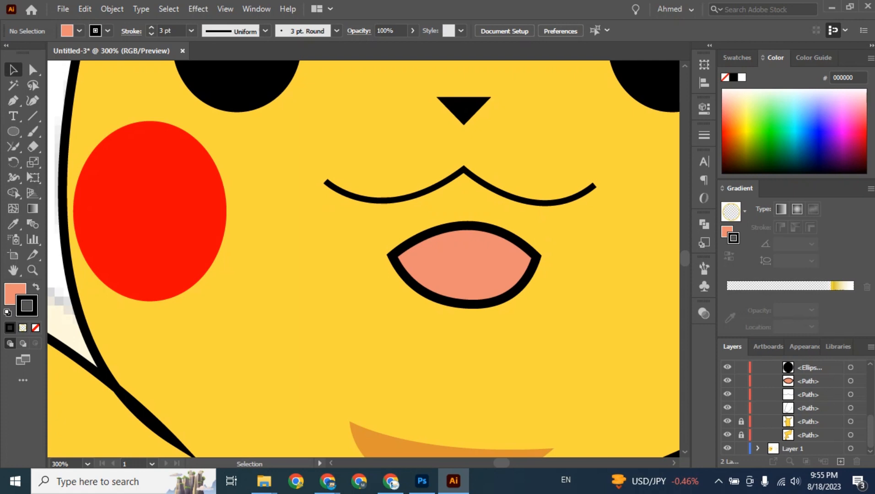
pyautogui.click(544, 202)
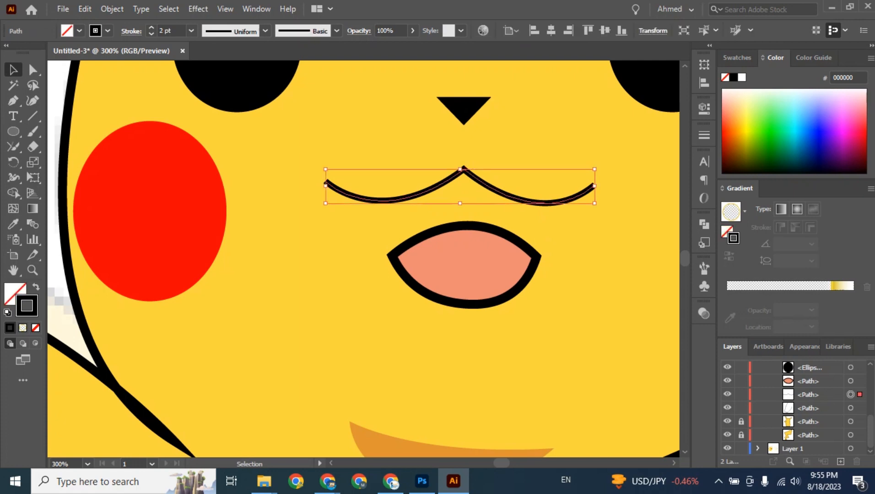
pyautogui.hotkey('ctrl', '2')
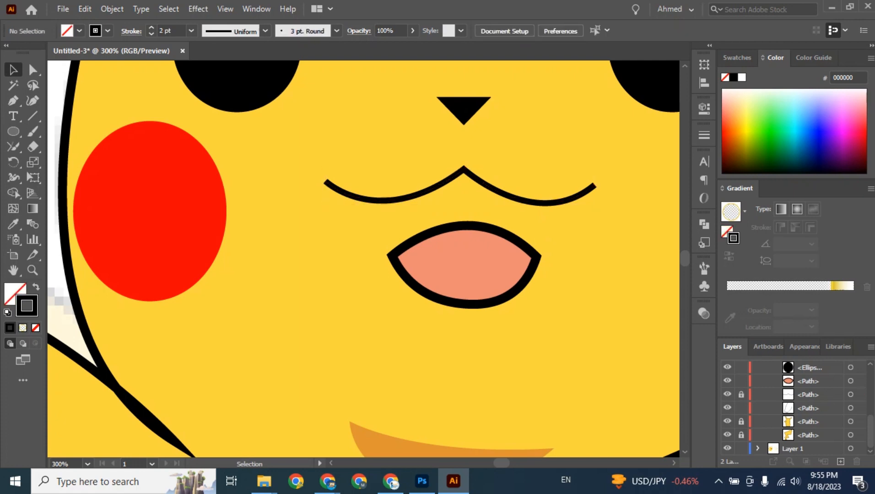
# Draw the lower mouth curve with the Pen tool from the upper lip's right side through the tongue's bottom to its left side.
pyautogui.press('p')
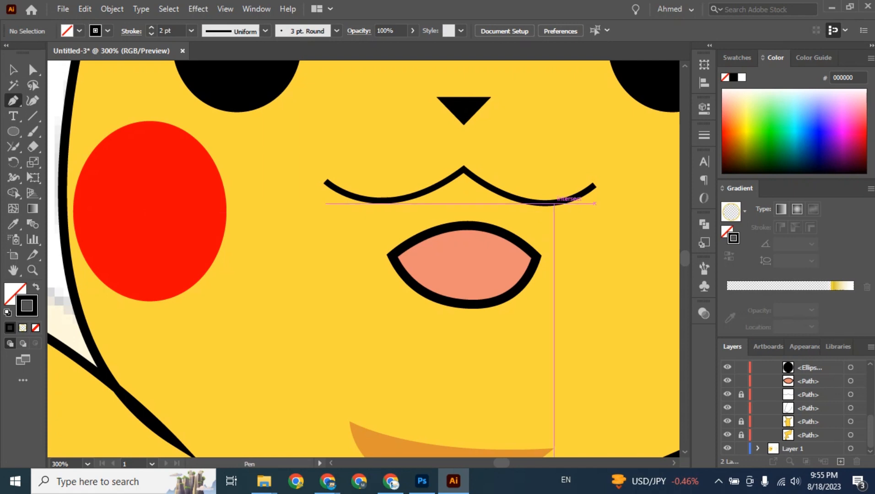
pyautogui.click(554, 204)
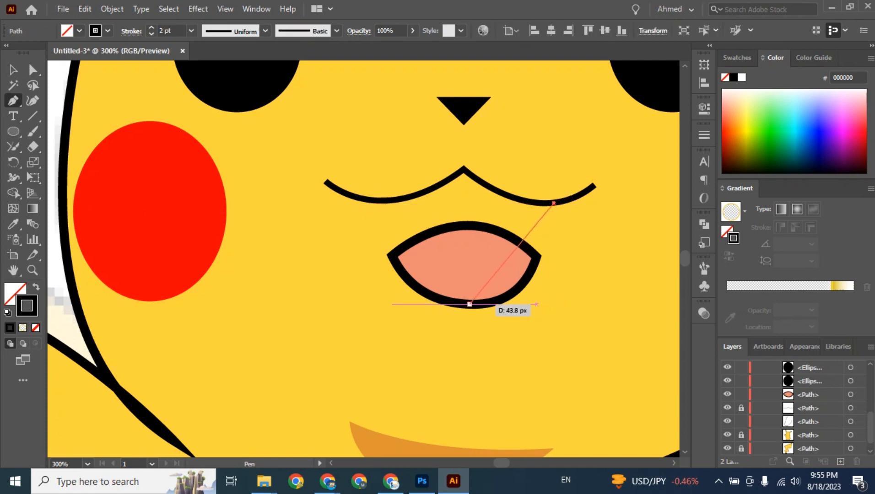
pyautogui.moveTo(470, 304); pyautogui.dragTo(395, 299)
pyautogui.click(469, 304)
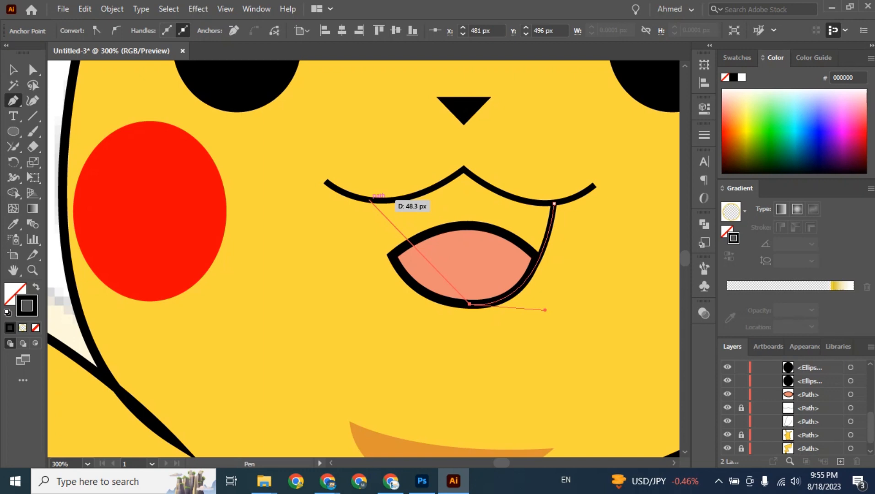
pyautogui.moveTo(370, 200); pyautogui.dragTo(353, 88)
pyautogui.click(13, 70)
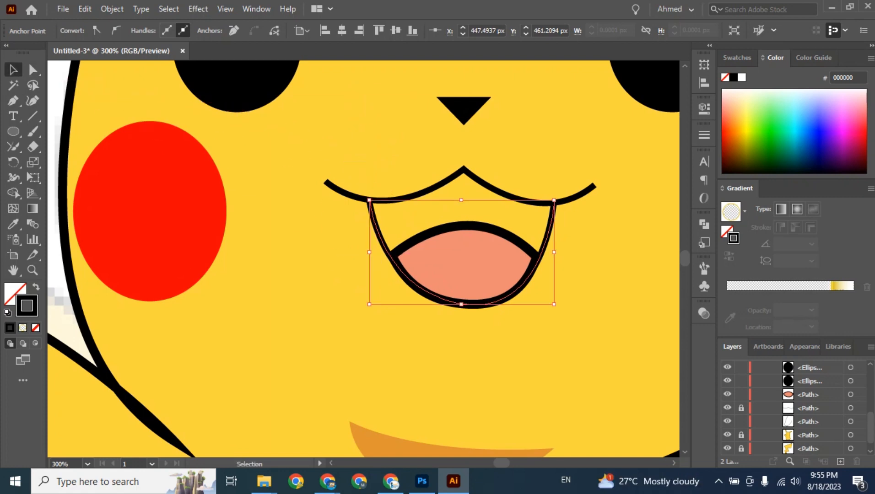
# Try an orange FF721E fill on the lower mouth curve, compare it with the reference copy, and remove the fill.
pyautogui.click(14, 292)
pyautogui.click(733, 130)
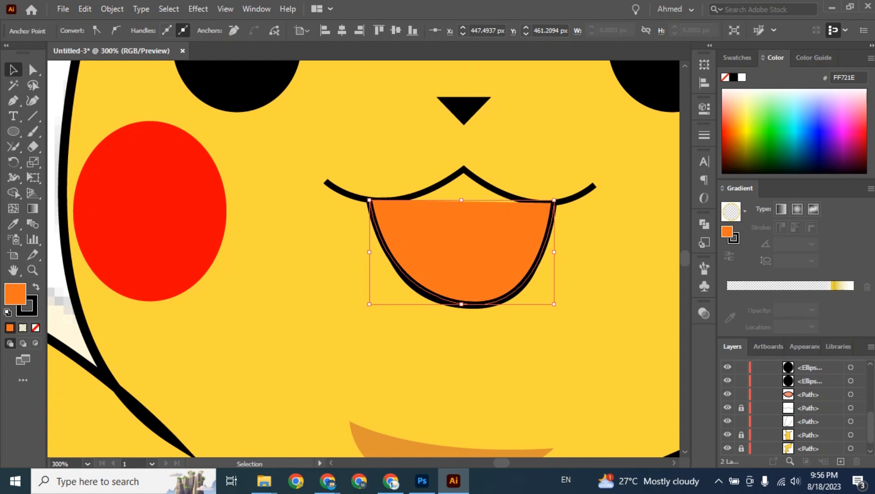
pyautogui.hotkey('ctrl', '-')
pyautogui.hotkey('ctrl', '-')
pyautogui.hotkey('ctrl', '-')
pyautogui.hotkey('ctrl', '-')
pyautogui.hotkey('ctrl', '-')
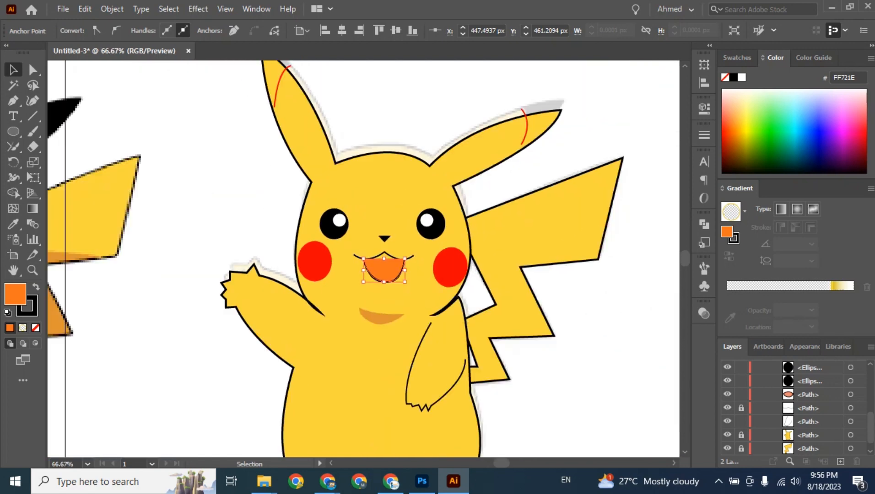
pyautogui.hscroll(-5, 363, 259)
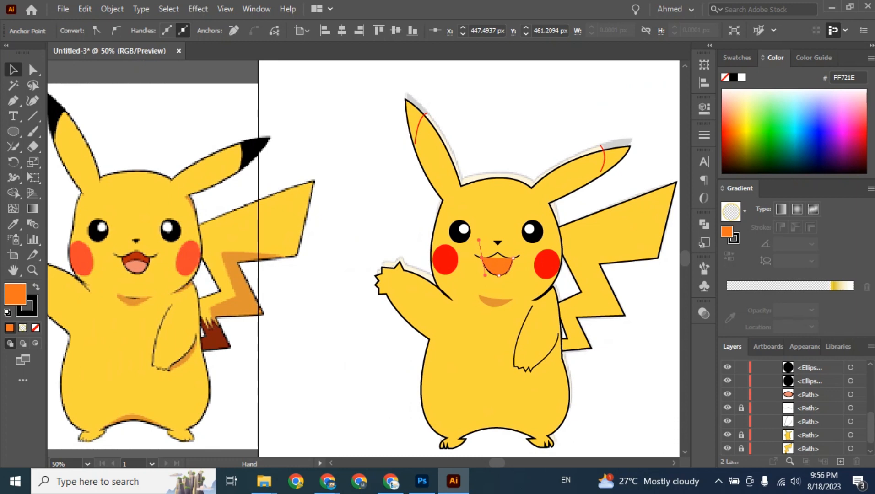
pyautogui.hotkey('ctrl', '+')
pyautogui.hotkey('ctrl', '+')
pyautogui.hotkey('ctrl', '+')
pyautogui.hotkey('ctrl', '+')
pyautogui.hotkey('ctrl', '+')
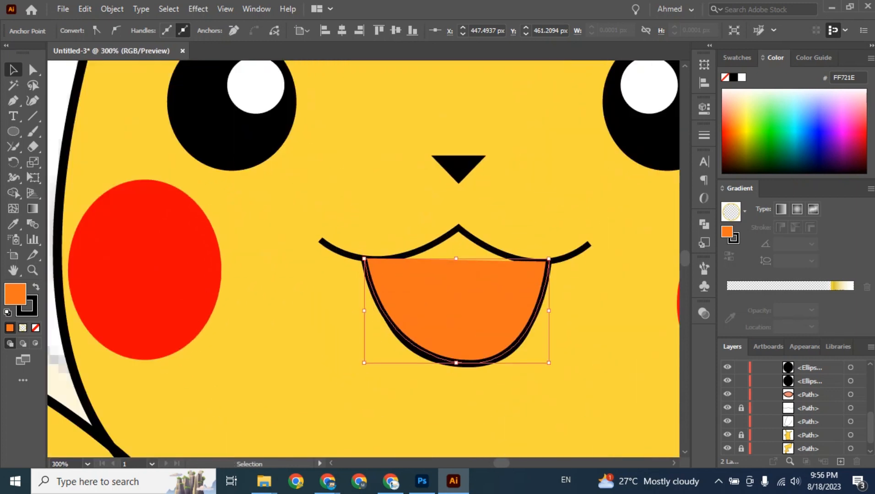
pyautogui.press('/')
# Continue the lower mouth curve along the upper lip through its middle peak and close the path into a mouth shape.
pyautogui.press('p')
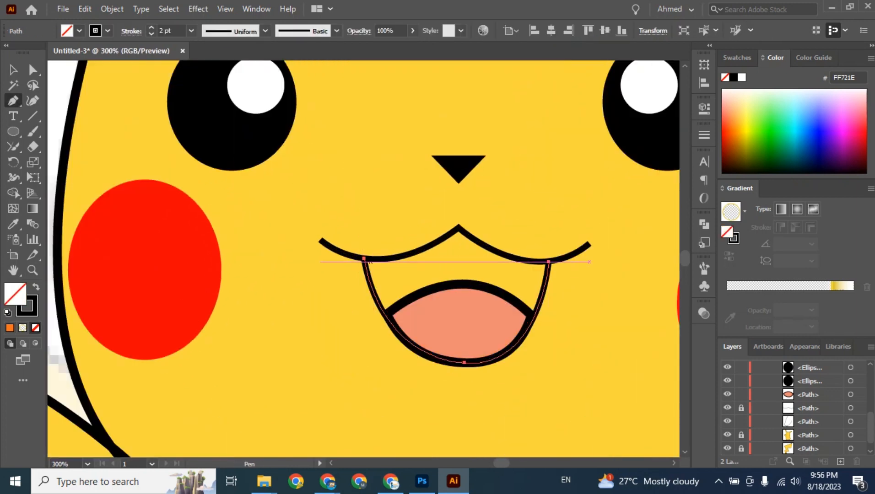
pyautogui.moveTo(364, 258); pyautogui.dragTo(491, 194)
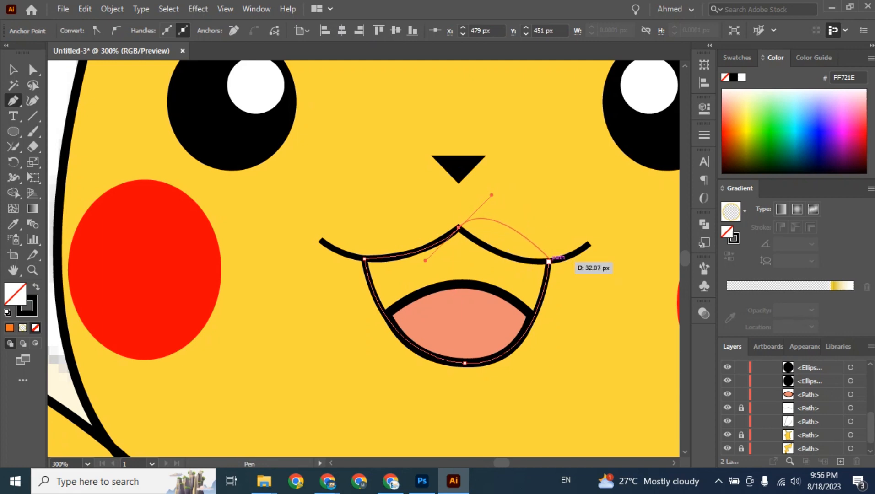
pyautogui.click(458, 227)
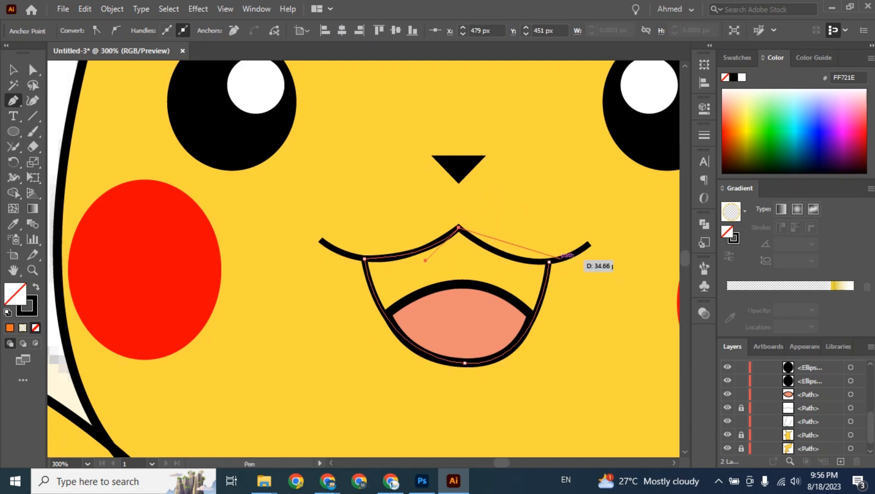
pyautogui.moveTo(548, 262); pyautogui.dragTo(588, 250)
pyautogui.moveTo(464, 363); pyautogui.dragTo(540, 369)
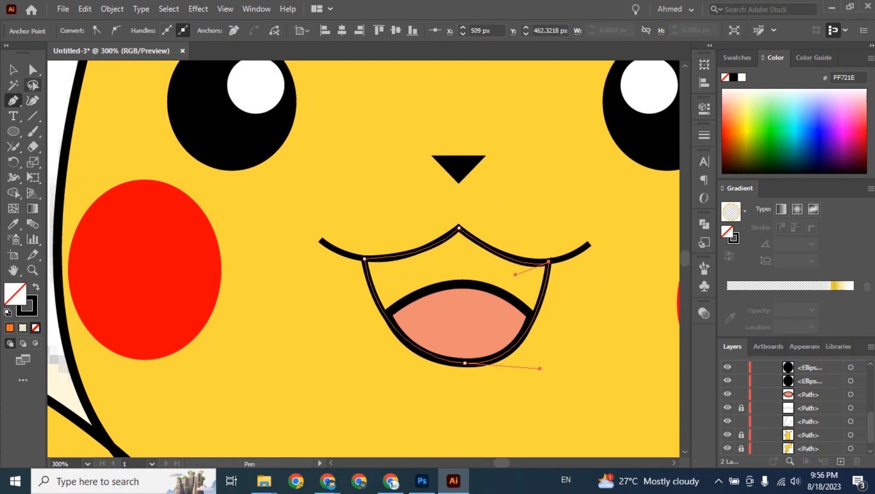
pyautogui.click(13, 70)
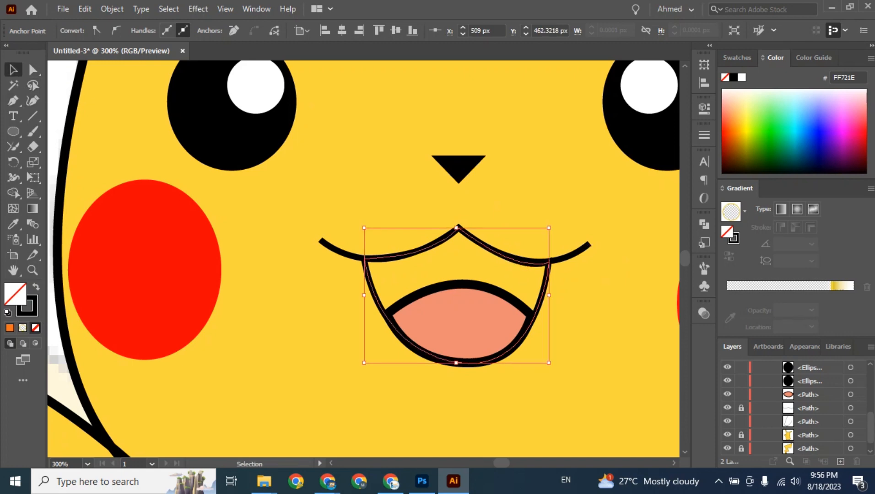
# Fill the closed mouth shape with the dark red sampled from the reference copy's mouth, give it a black stroke, and deselect it.
pyautogui.hotkey('ctrl', '-')
pyautogui.hotkey('ctrl', '-')
pyautogui.moveTo(224, 204); pyautogui.dragTo(438, 200)
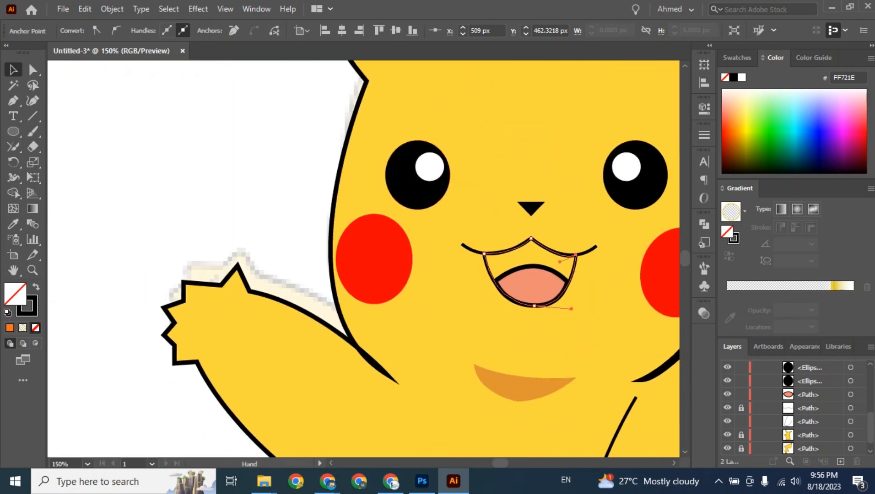
pyautogui.moveTo(320, 229); pyautogui.dragTo(153, 262)
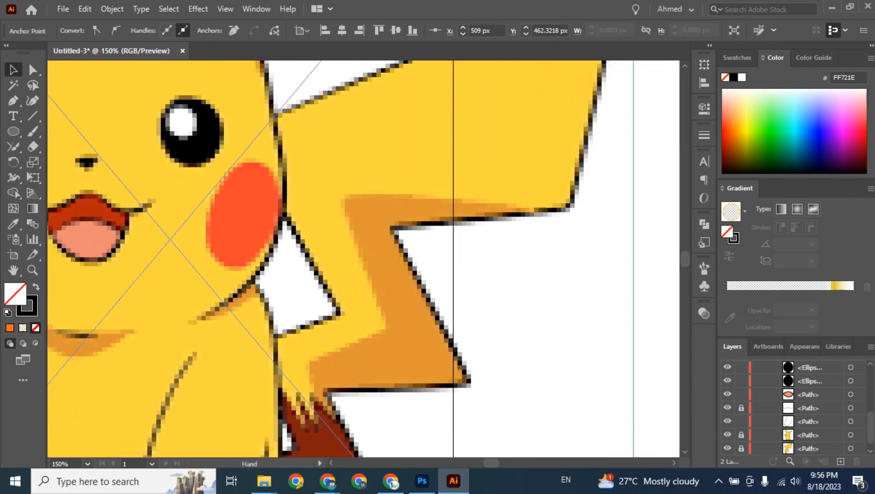
pyautogui.hotkey('ctrl', '-')
pyautogui.hotkey('ctrl', '-')
pyautogui.hotkey('ctrl', '-')
pyautogui.moveTo(320, 256); pyautogui.dragTo(484, 257)
pyautogui.press('i')
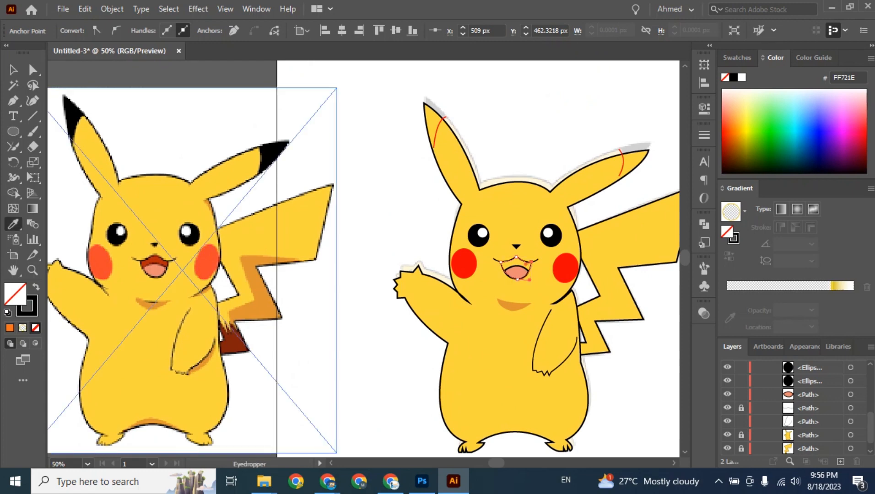
pyautogui.click(154, 261)
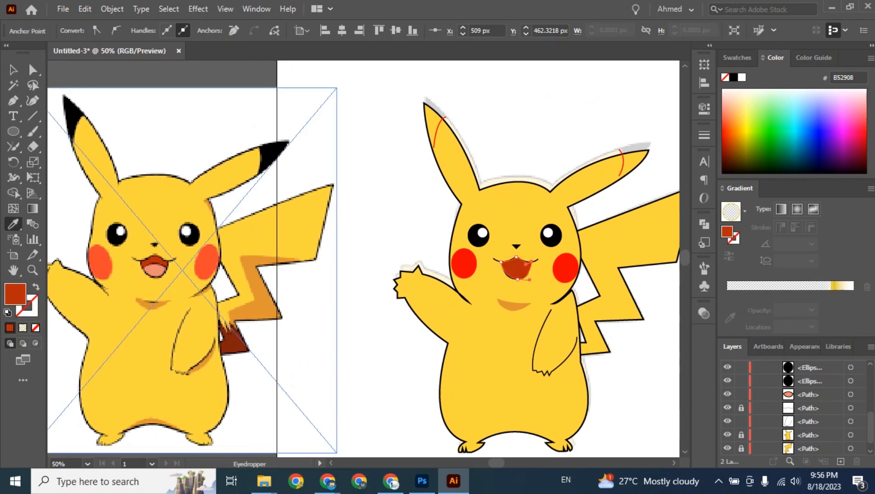
pyautogui.press('x')
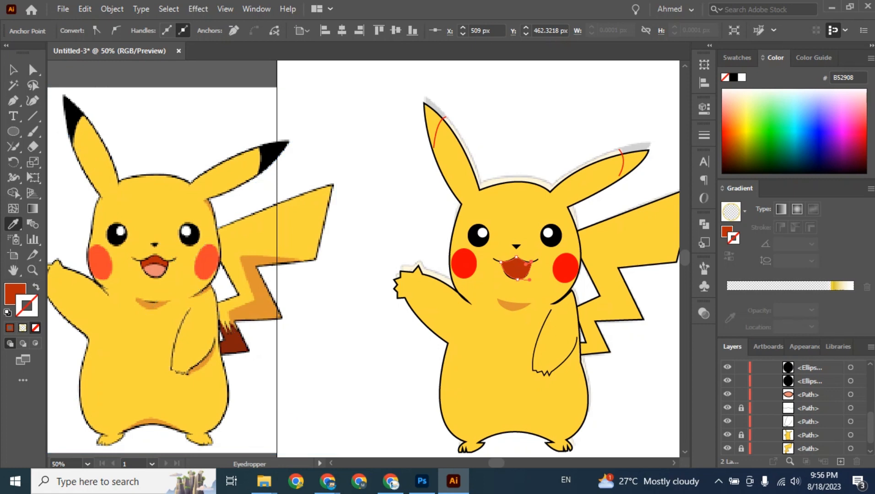
pyautogui.click(733, 78)
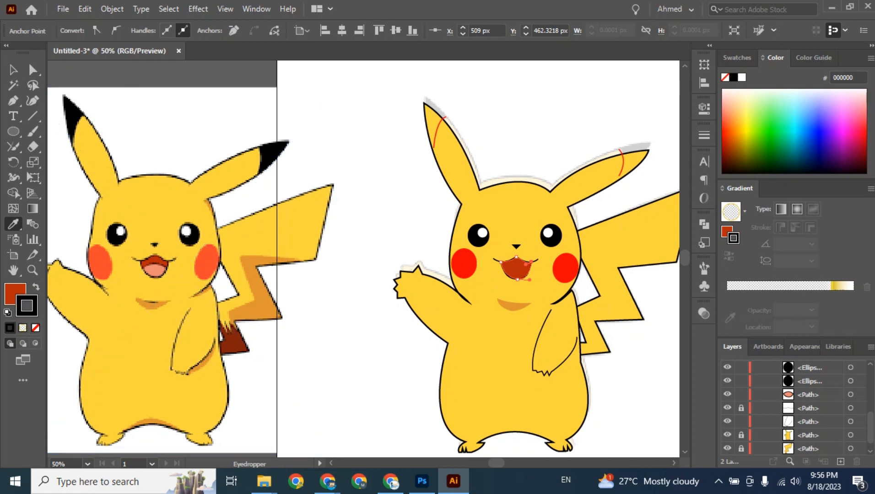
pyautogui.press('v')
pyautogui.click(517, 133)
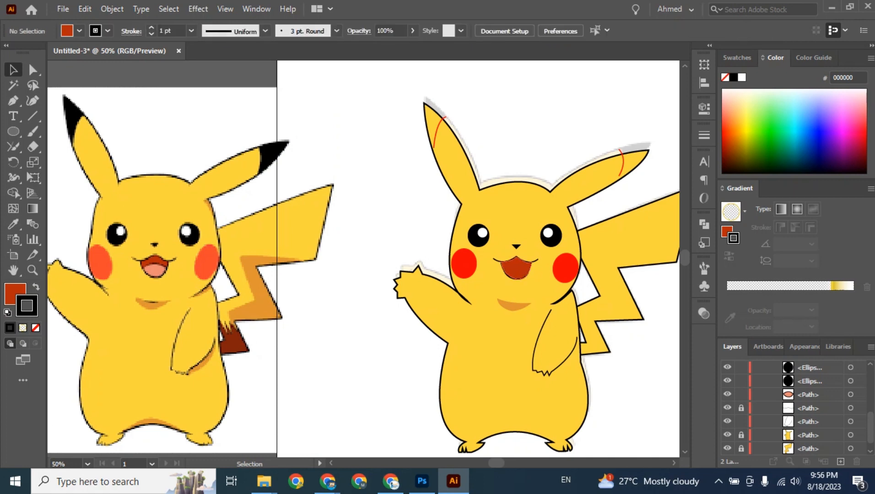
# Set the dark red mouth shape's stroke weight to 3 pt and bring its path into view among the layers.
pyautogui.click(516, 269)
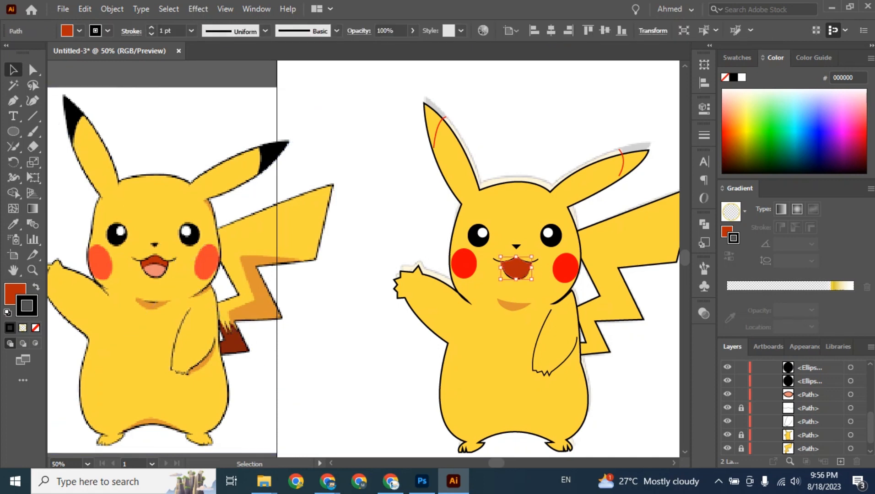
pyautogui.click(192, 30)
pyautogui.click(206, 115)
pyautogui.scroll(3, 794, 407)
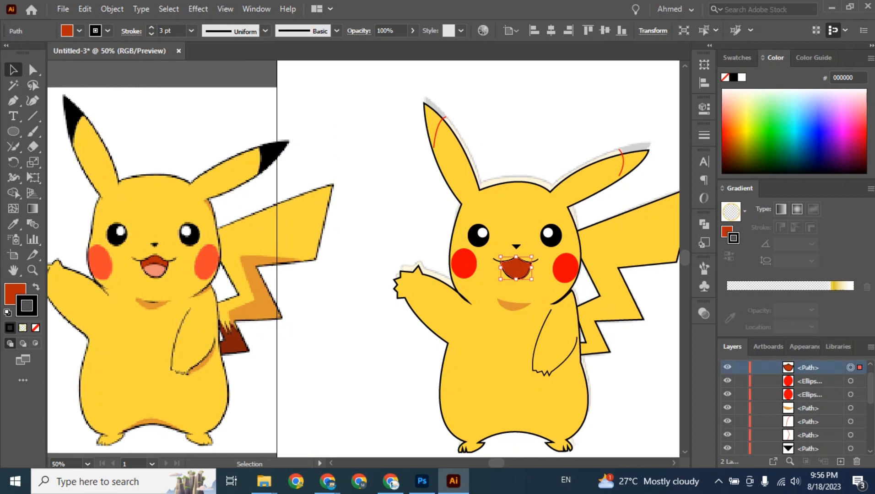
# Send the dark red mouth shape backward in the layer stack until it sits directly beneath the tongue path, and deselect it.
pyautogui.scroll(-1, 794, 408)
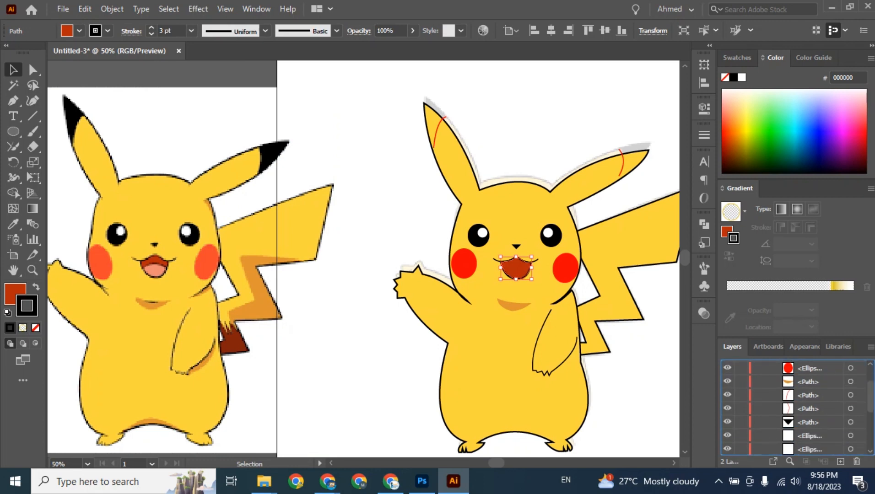
pyautogui.scroll(-3, 794, 407)
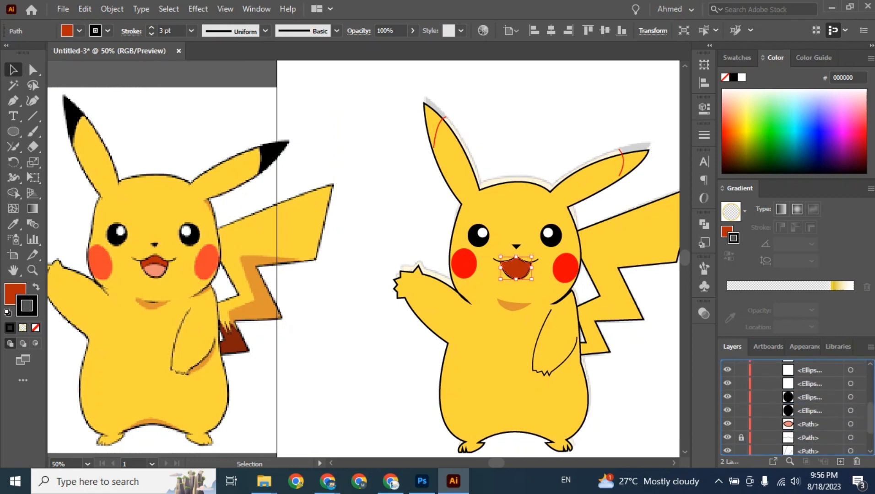
pyautogui.hotkey('ctrl', '[')
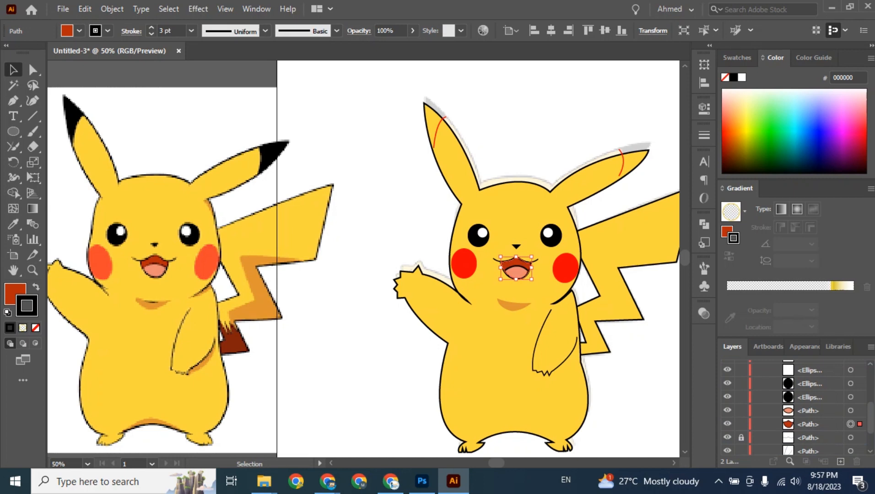
pyautogui.hotkey('ctrl', 'shift', 'a')
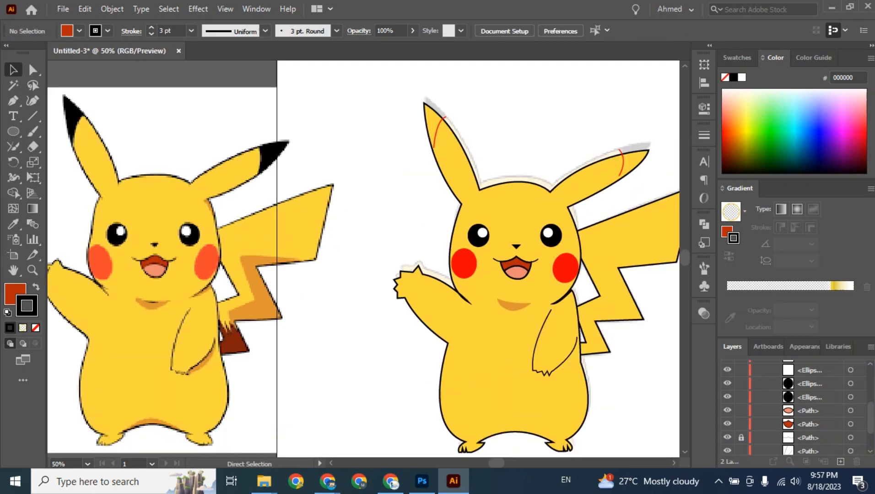
# Move the red tip curve on the left ear slightly down so its upper end meets the ear outline.
pyautogui.hotkey('ctrl', '-')
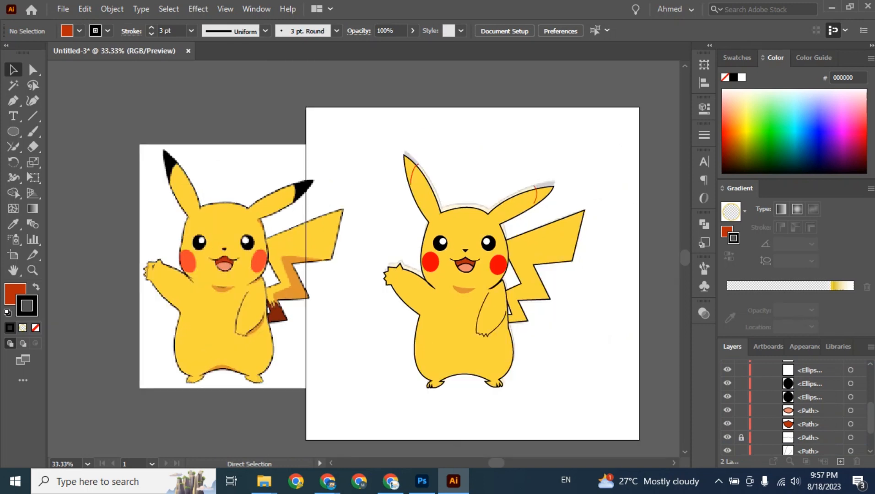
pyautogui.hotkey('ctrl', '1')
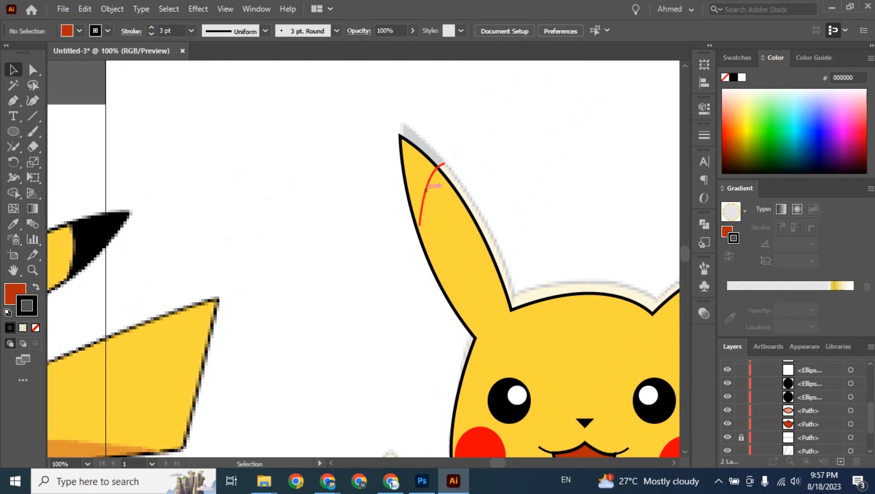
pyautogui.moveTo(426, 189); pyautogui.dragTo(422, 196)
pyautogui.hotkey('ctrl', 'shift', 'a')
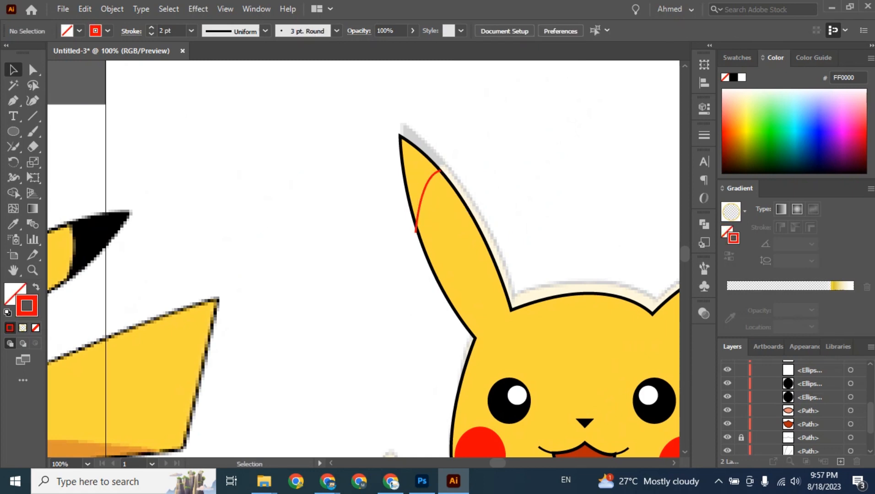
# Fit both end anchors of the left ear's tip curve exactly onto the ear outline and give the curve a black stroke.
pyautogui.hotkey('ctrl', '+')
pyautogui.hotkey('ctrl', '+')
pyautogui.hotkey('ctrl', '+')
pyautogui.press('a')
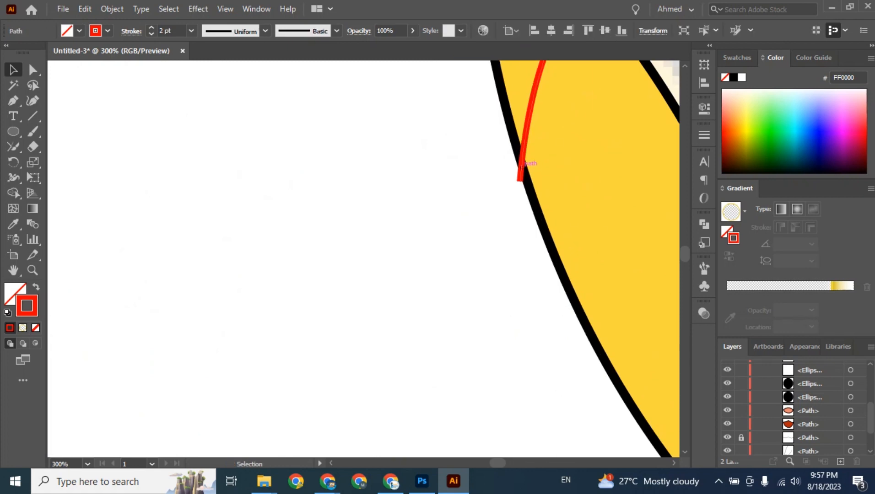
pyautogui.moveTo(596, 62)
pyautogui.mouseDown()
pyautogui.moveTo(520, 180)
pyautogui.moveTo(520, 170)
pyautogui.mouseUp()
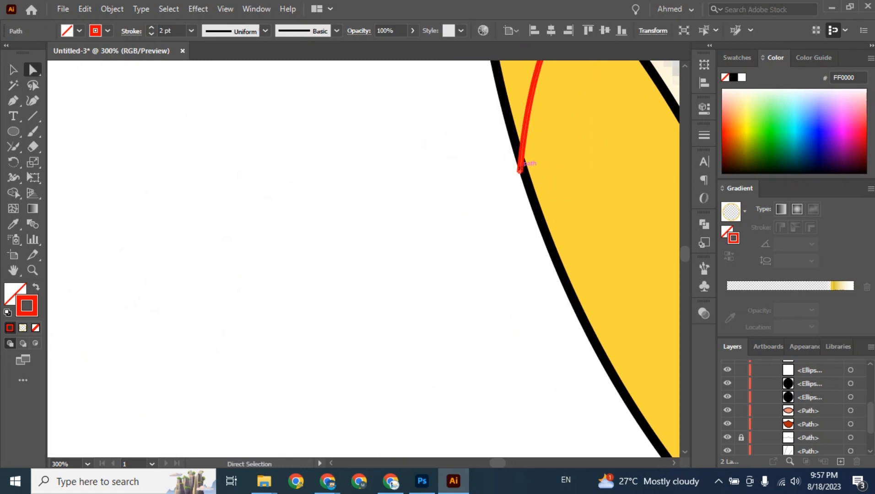
pyautogui.hotkey('ctrl', 'shift', 'a')
pyautogui.scroll(4, 364, 258)
pyautogui.hscroll(6, 363, 258)
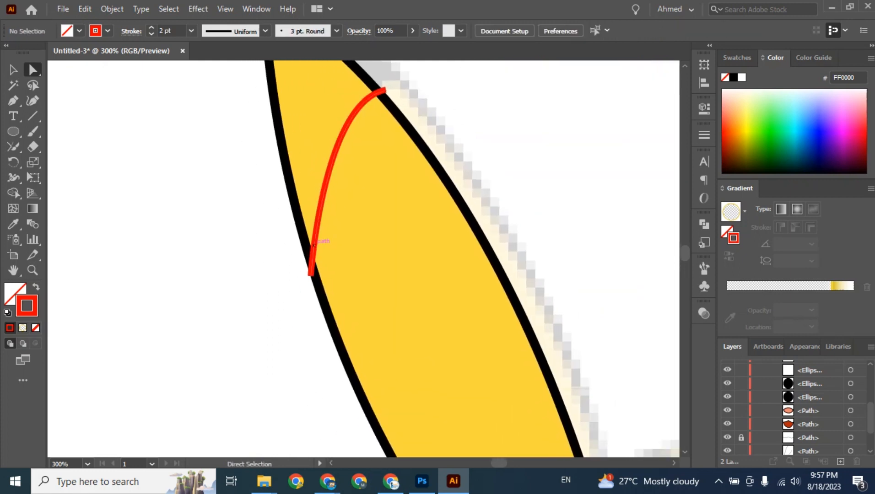
pyautogui.click(384, 90)
pyautogui.moveTo(384, 90); pyautogui.dragTo(379, 90)
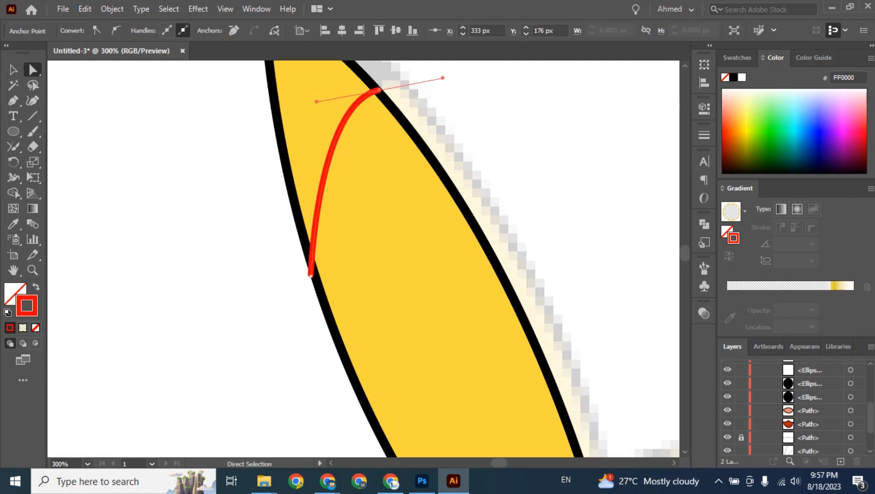
pyautogui.moveTo(311, 276); pyautogui.dragTo(311, 265)
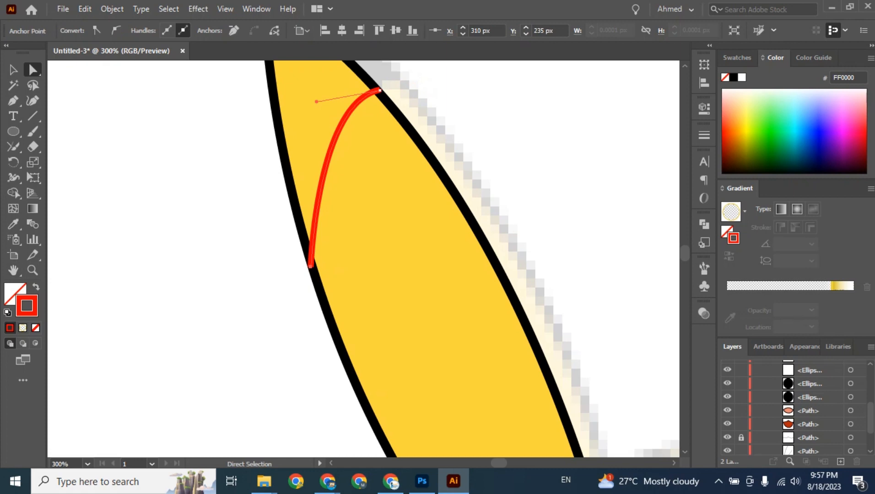
# Move the right ear's red tip curve down until its lower end meets the ear outline, and set its stroke to black.
pyautogui.moveTo(366, 138)
pyautogui.mouseDown()
pyautogui.moveTo(366, 321)
pyautogui.moveTo(320, 229)
pyautogui.mouseUp()
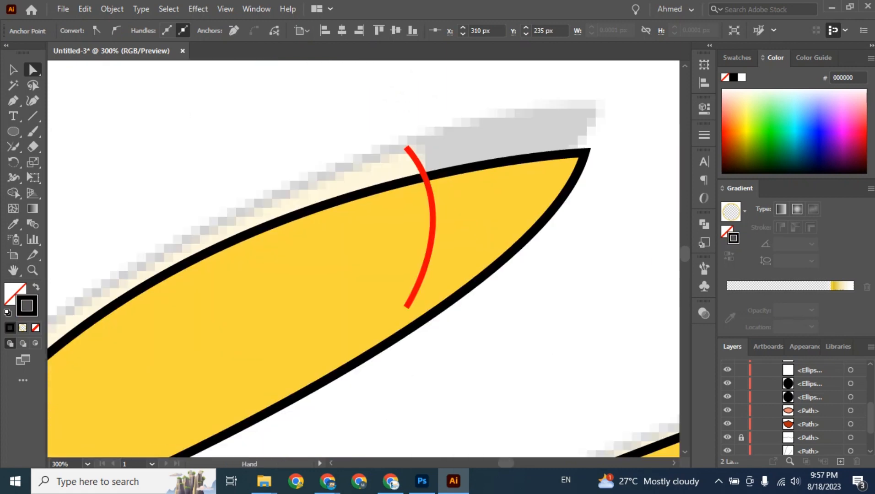
pyautogui.click(433, 225)
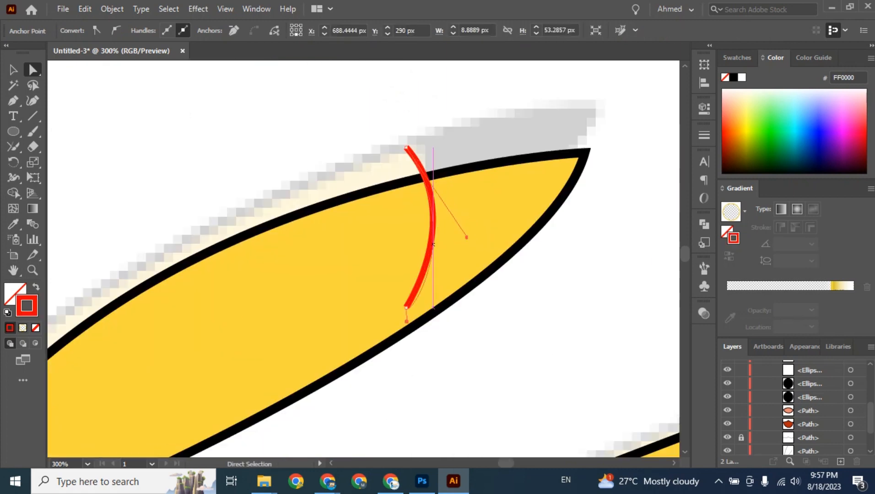
pyautogui.moveTo(434, 245); pyautogui.dragTo(412, 254)
pyautogui.press('v')
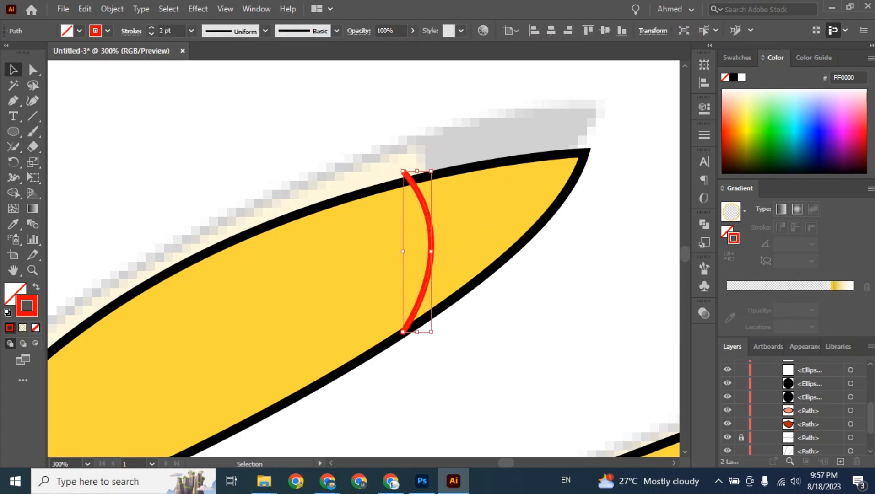
pyautogui.click(734, 77)
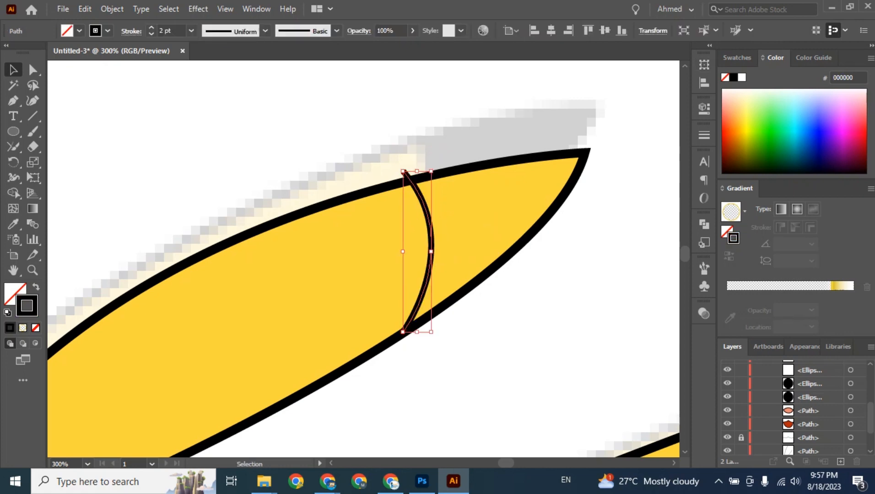
# Move the upper anchor of the right ear's tip curve down 4 px onto the ear outline and deselect the curve.
pyautogui.press('a')
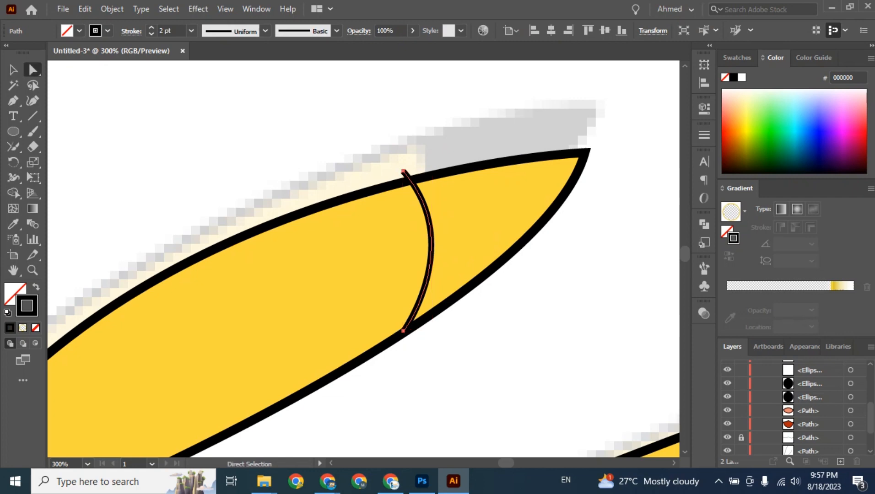
pyautogui.moveTo(403, 172); pyautogui.dragTo(404, 172)
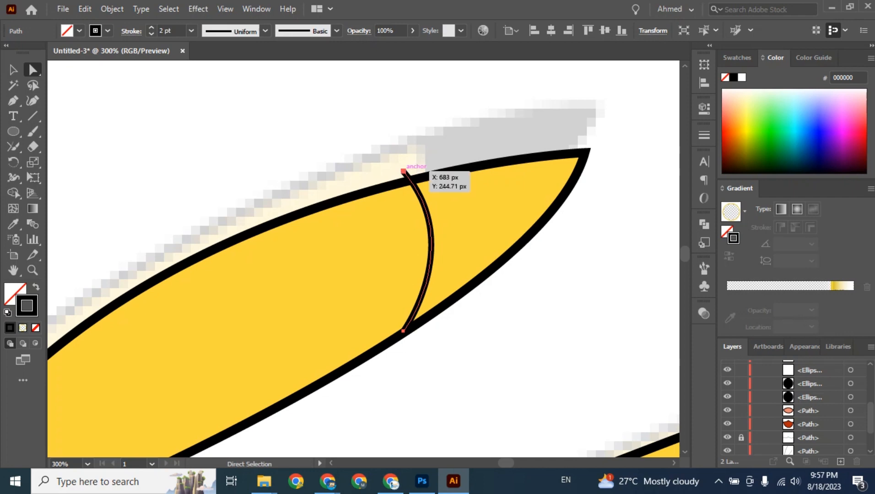
pyautogui.click(403, 172)
pyautogui.press('Down')
pyautogui.press('Down')
pyautogui.press('Down')
pyautogui.press('Down')
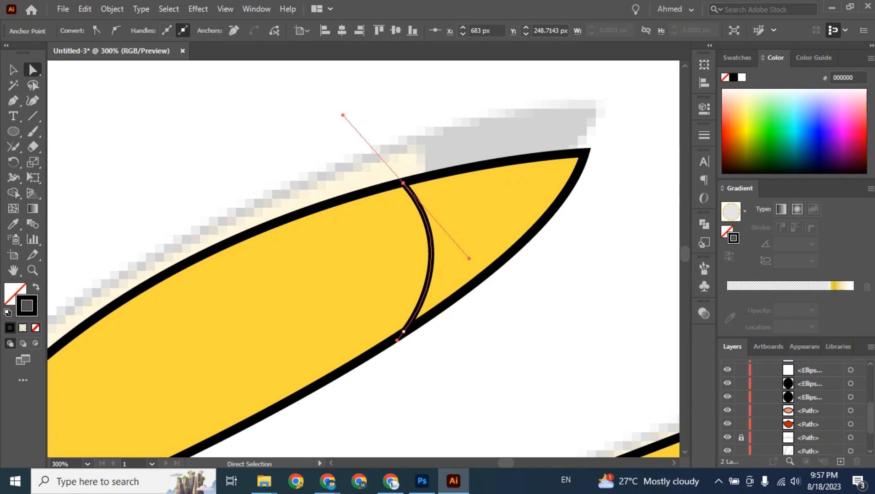
pyautogui.hotkey('ctrl', 'shift', 'a')
pyautogui.scroll(-6, 364, 259)
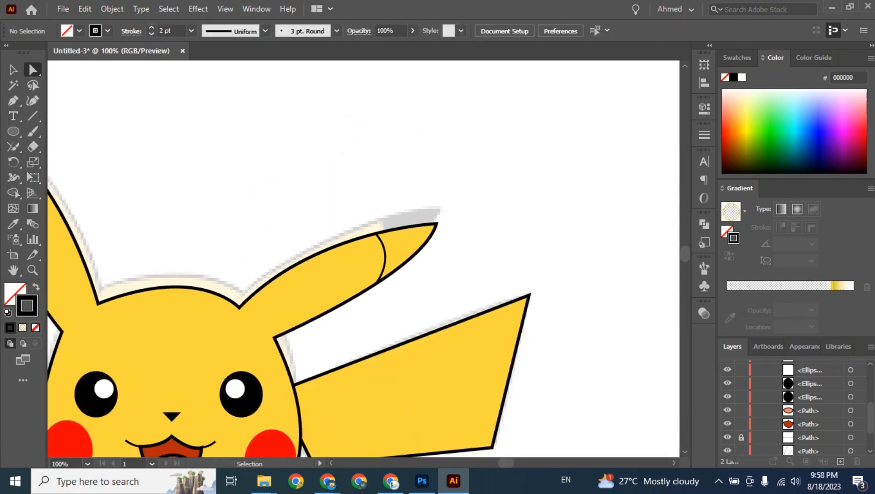
pyautogui.moveTo(364, 258); pyautogui.dragTo(467, 168)
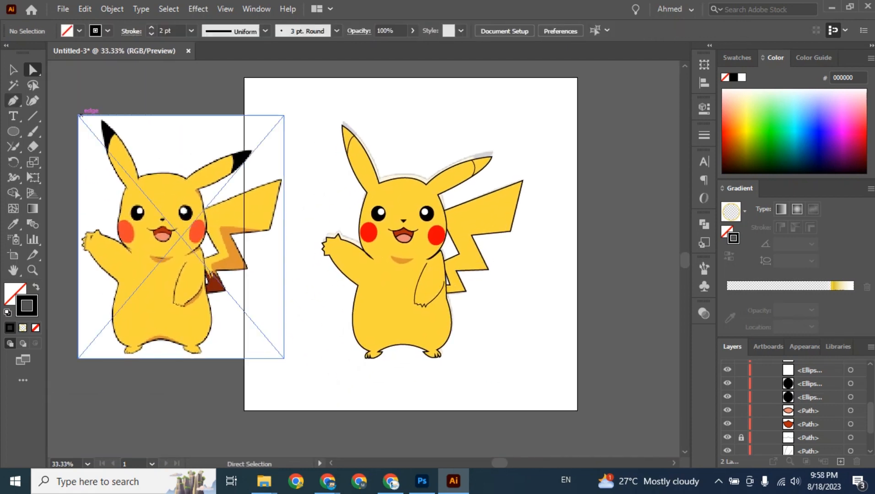
pyautogui.click(13, 69)
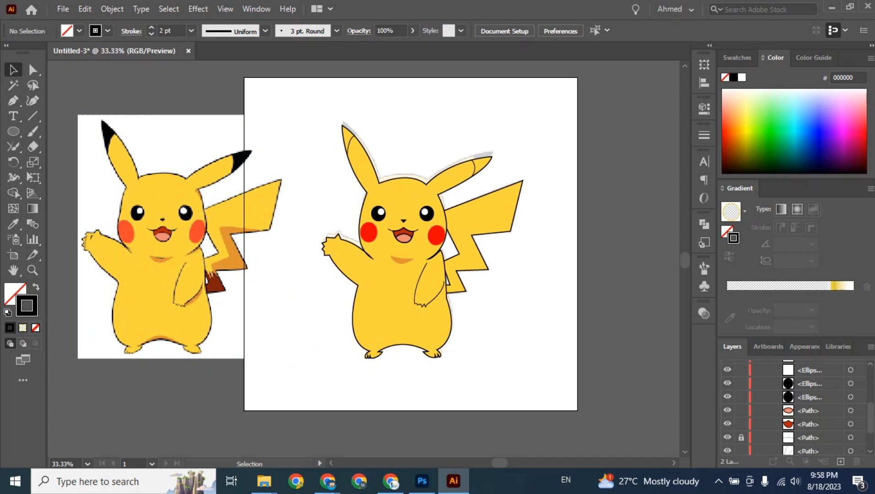
pyautogui.moveTo(309, 112); pyautogui.dragTo(537, 387)
pyautogui.hotkey('ctrl', 'shift', 'a')
pyautogui.hotkey('ctrl', '+')
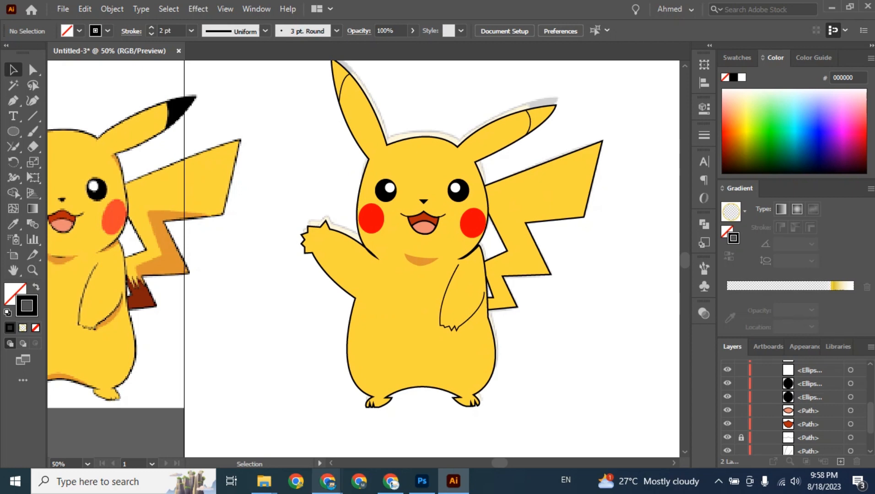
# Switch to the Google Meet call in Chrome to check the participants, and return to Illustrator.
pyautogui.moveTo(328, 481)
pyautogui.click(254, 420)
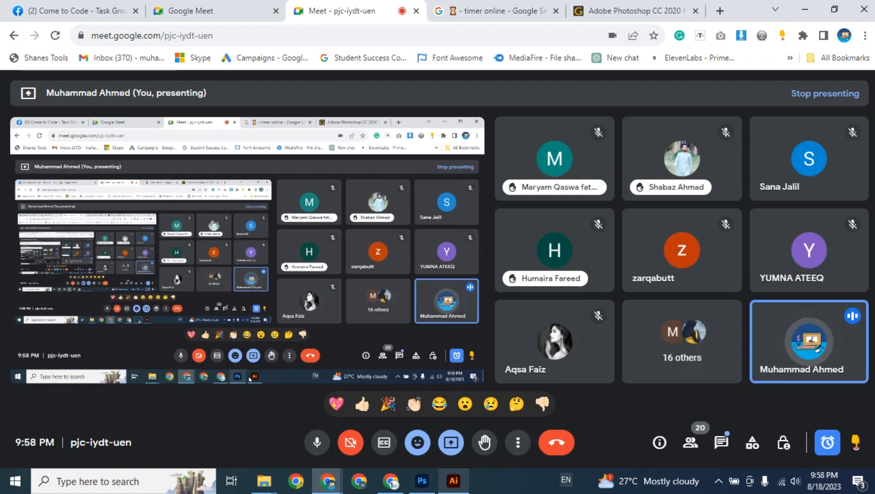
pyautogui.click(453, 480)
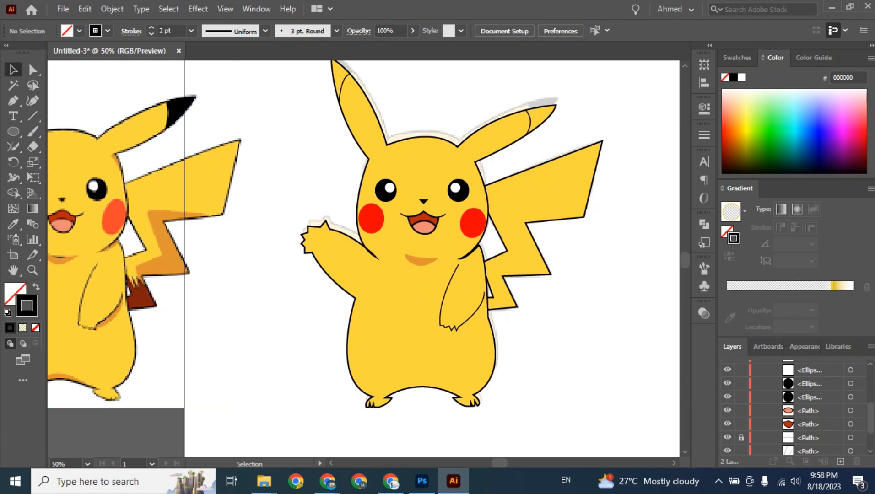
# Group all unlocked Pikachu detail paths, including the eyes, cheeks, nose, mouth, ear curves and arm, and deselect the group.
pyautogui.hotkey('ctrl', '-')
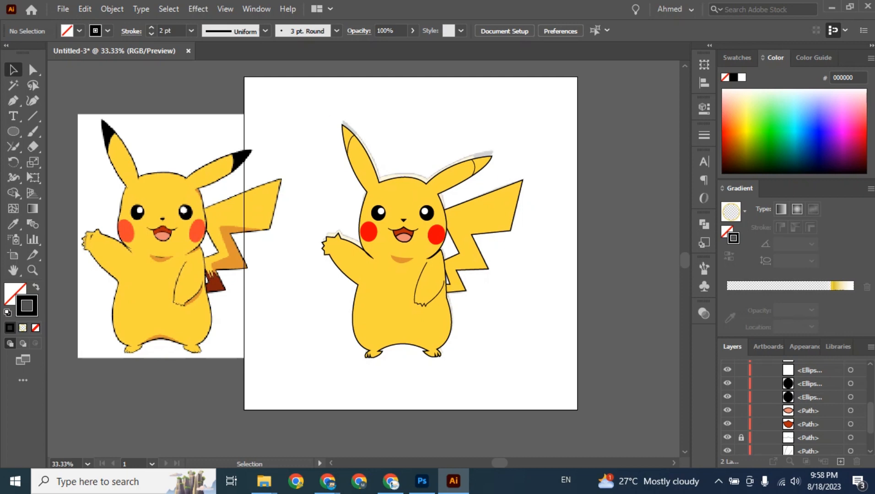
pyautogui.moveTo(310, 115); pyautogui.dragTo(538, 368)
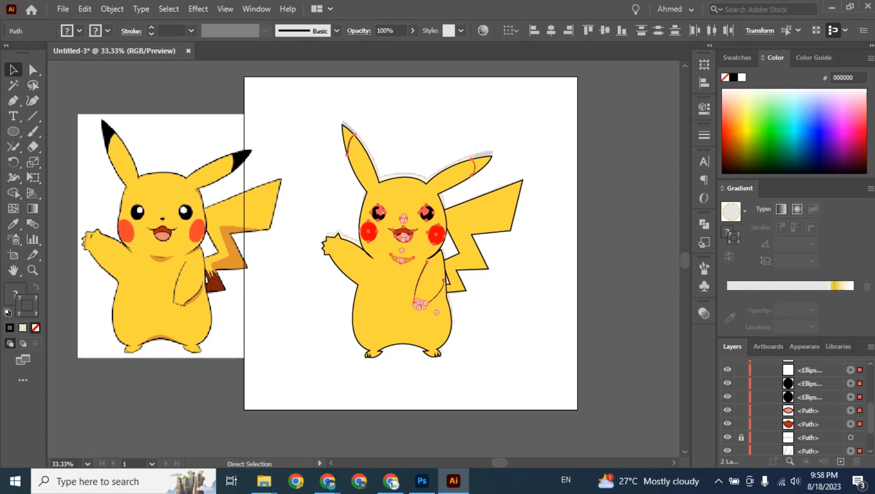
pyautogui.hotkey('ctrl', 'g')
pyautogui.press('v')
pyautogui.hotkey('ctrl', 'shift', 'a')
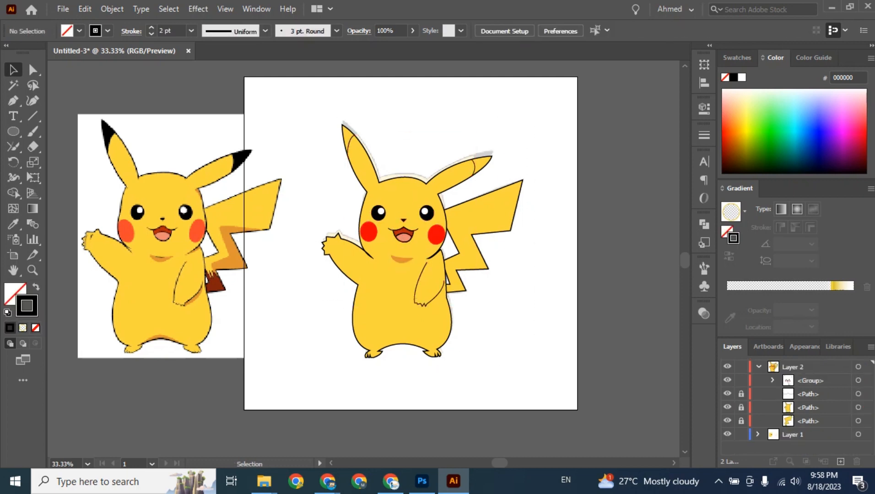
# Collapse Layer 2 and move the complete traced Pikachu, including its body and tail, off the artboard beside the faded template.
pyautogui.moveTo(401, 321); pyautogui.dragTo(498, 289)
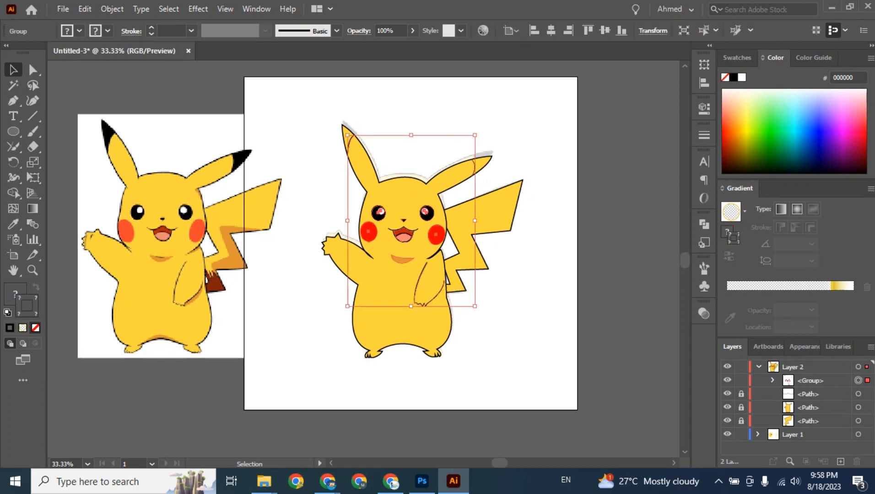
pyautogui.hotkey('ctrl', 'shift', 'a')
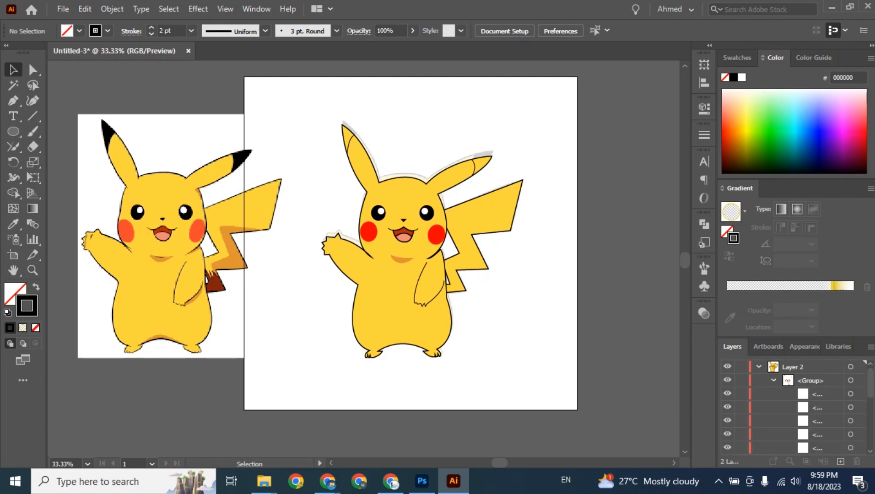
pyautogui.click(759, 366)
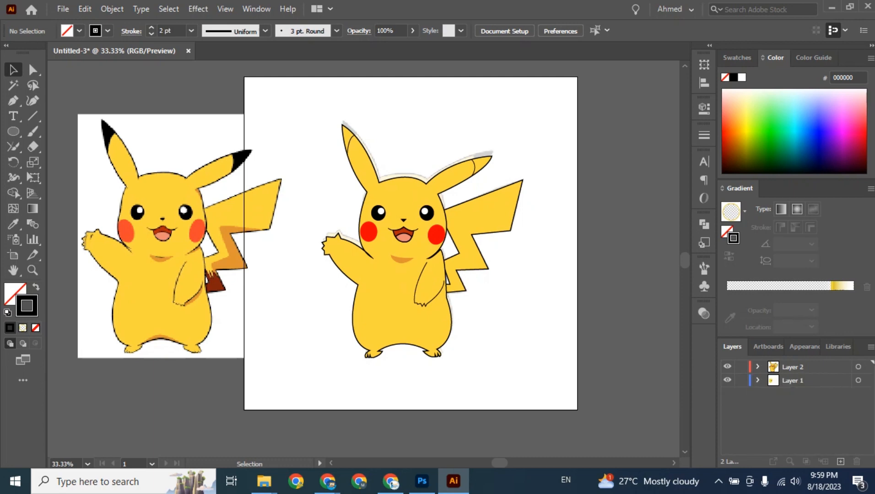
pyautogui.moveTo(317, 110); pyautogui.dragTo(526, 360)
pyautogui.moveTo(427, 302); pyautogui.dragTo(527, 304)
pyautogui.hotkey('ctrl', 'shift', 'a')
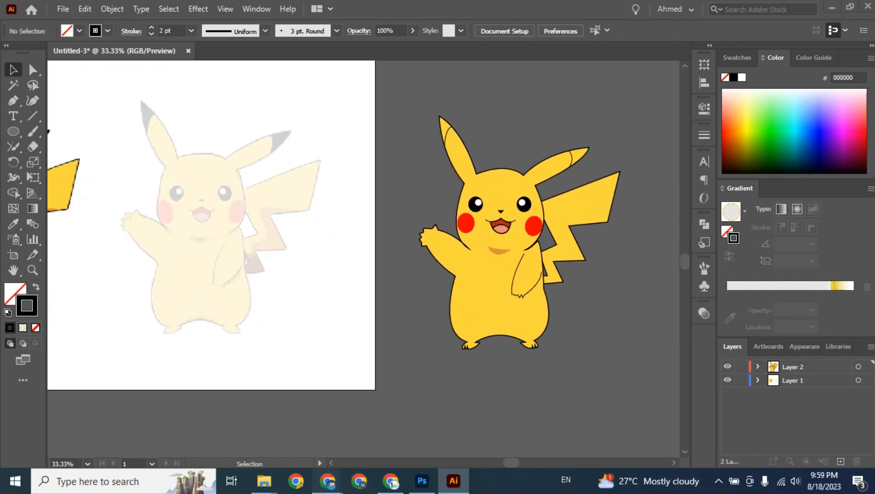
# Switch to Chrome to check the Google Meet call and the Facebook task group, and return to Illustrator.
pyautogui.moveTo(327, 481)
pyautogui.click(283, 419)
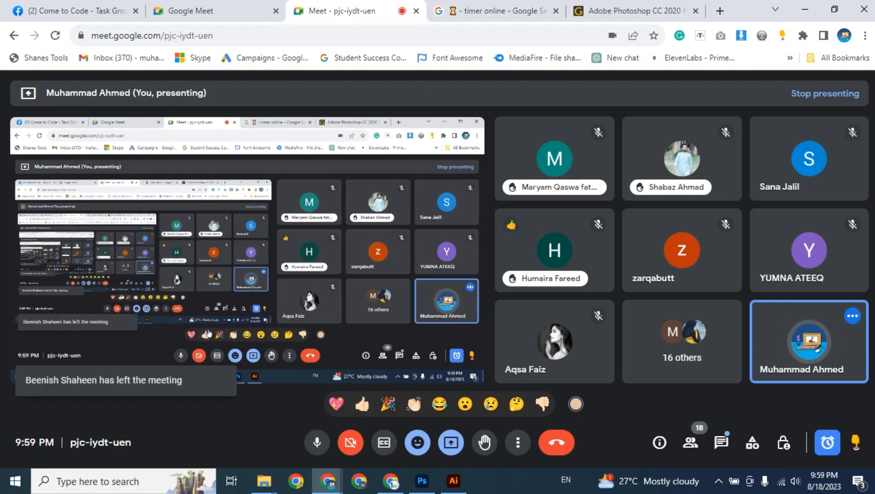
pyautogui.hotkey('ctrl', '1')
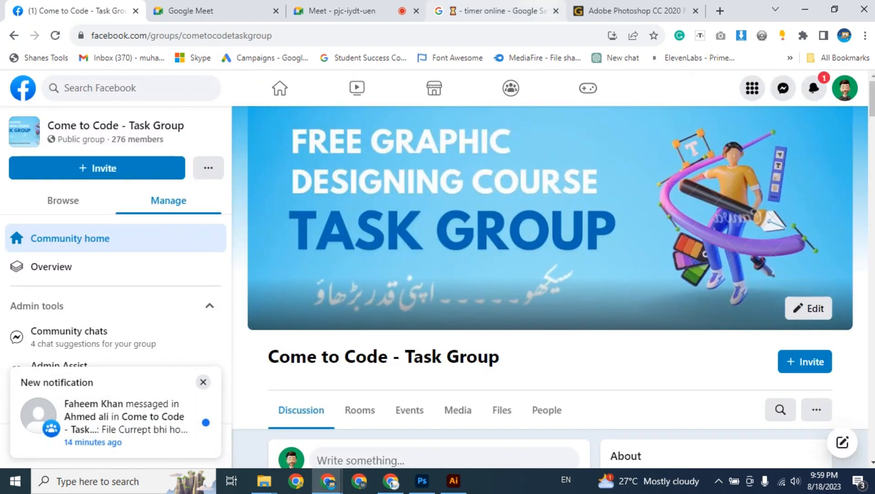
pyautogui.click(453, 480)
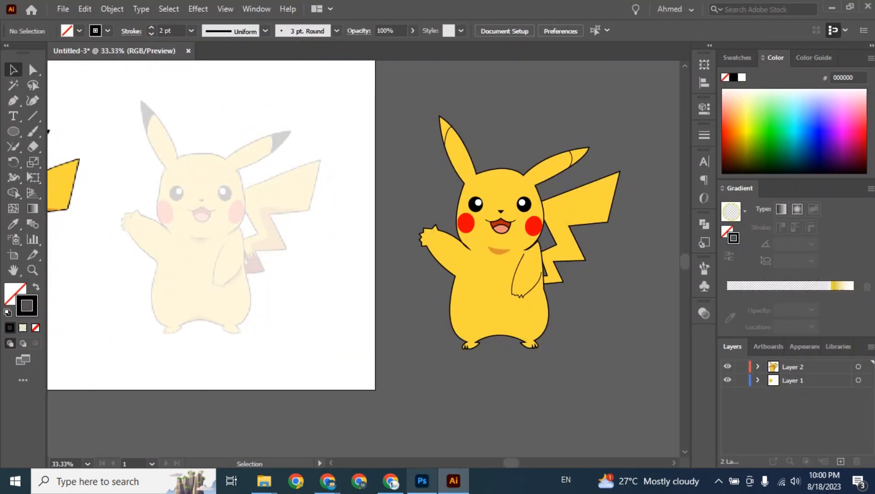
# Look briefly at the document in Photoshop and bring up the Google Meet call in Chrome.
pyautogui.click(422, 481)
pyautogui.moveTo(328, 480)
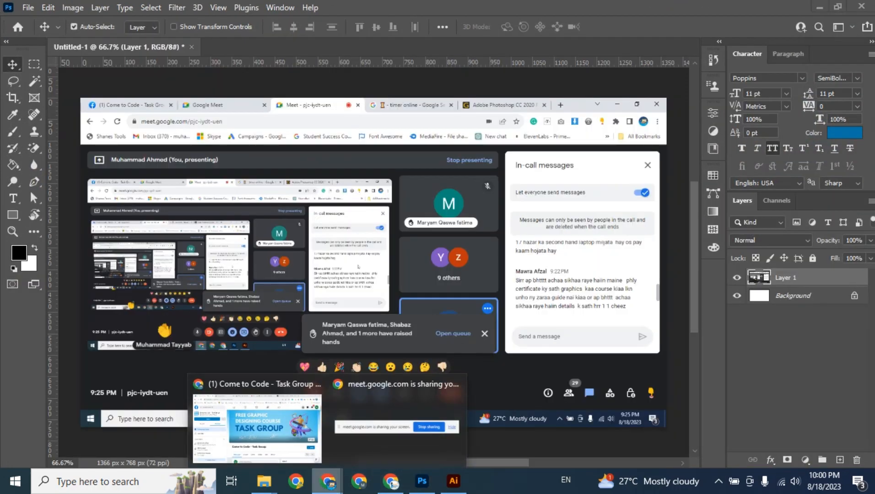
pyautogui.click(250, 421)
pyautogui.click(348, 10)
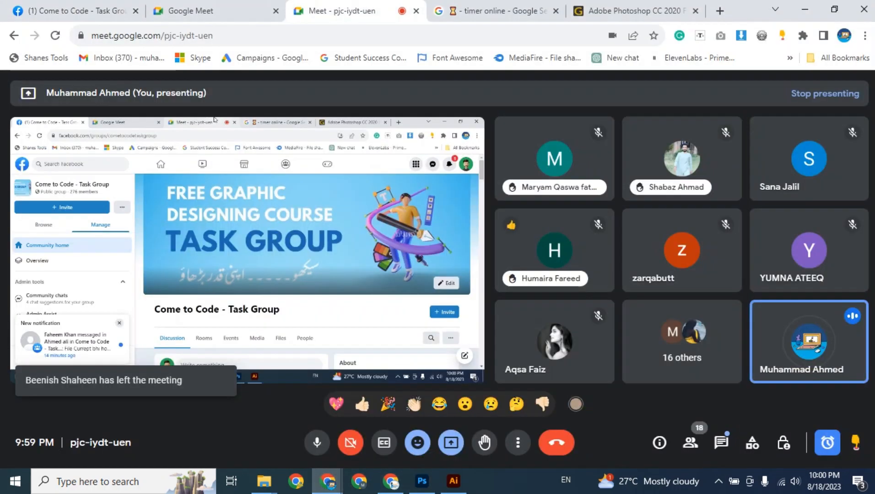